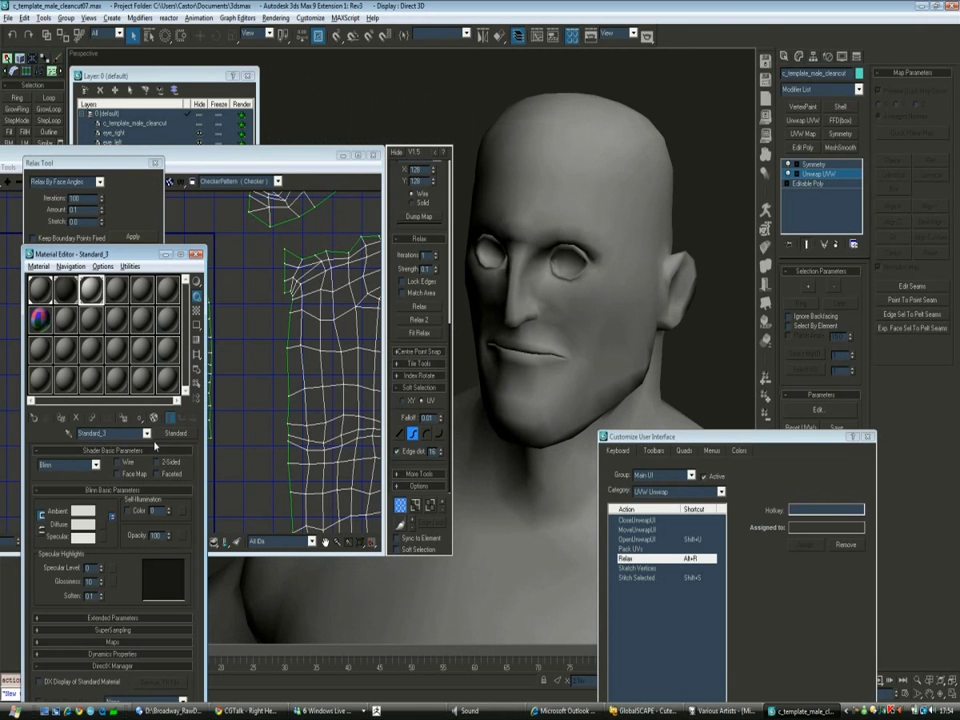
Assign a Checker map to material slot 4's Diffuse and show it on the head in the viewport
{"action": "left_click", "coordinate": [116, 289]}
{"action": "left_click", "coordinate": [114, 642]}
{"action": "left_click", "coordinate": [147, 512]}
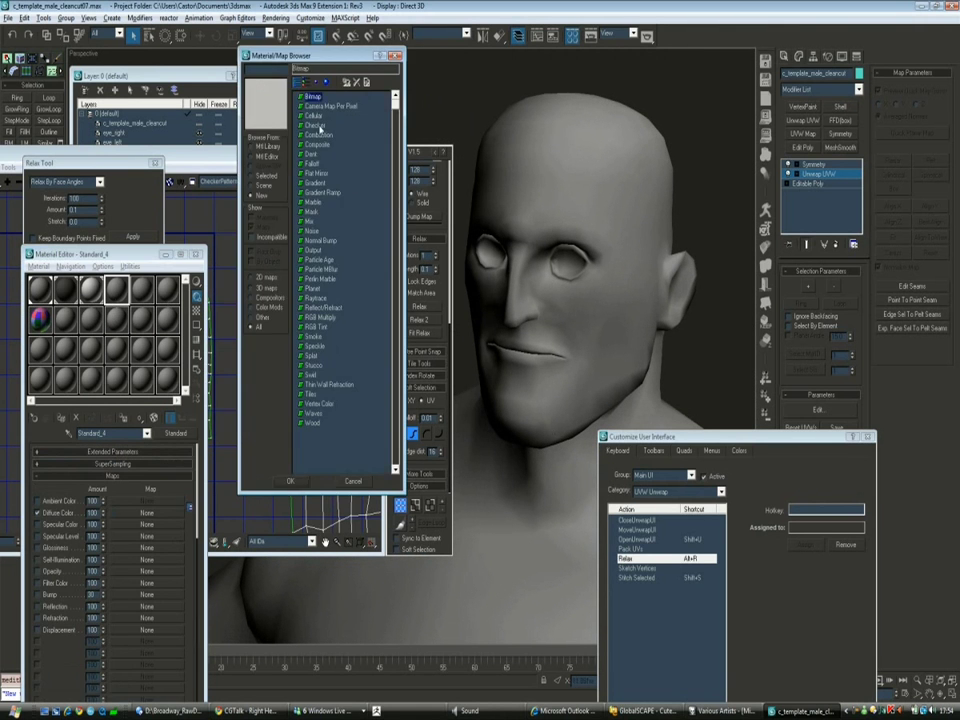
{"action": "double_click", "coordinate": [314, 126]}
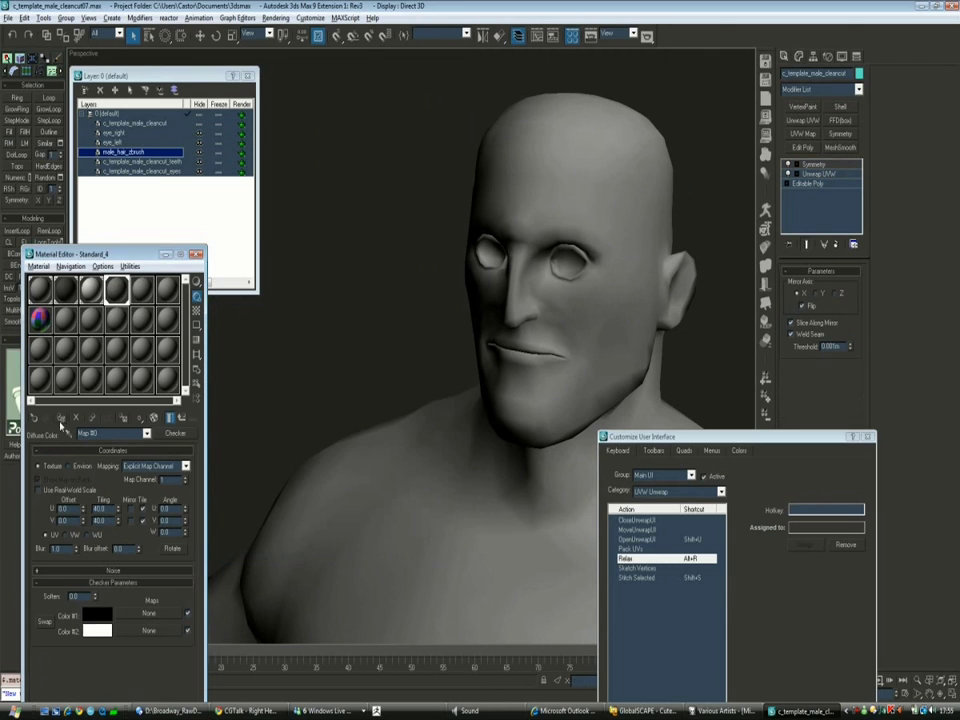
{"action": "left_click", "coordinate": [154, 417]}
Open the Edit UVWs editor on the checkered head and zoom in on the face UVs
{"action": "scroll", "coordinate": [636, 306], "scroll_direction": "up", "scroll_amount": 3}
{"action": "middle_click_drag", "start_coordinate": [636, 306], "coordinate": [660, 290], "text": "alt"}
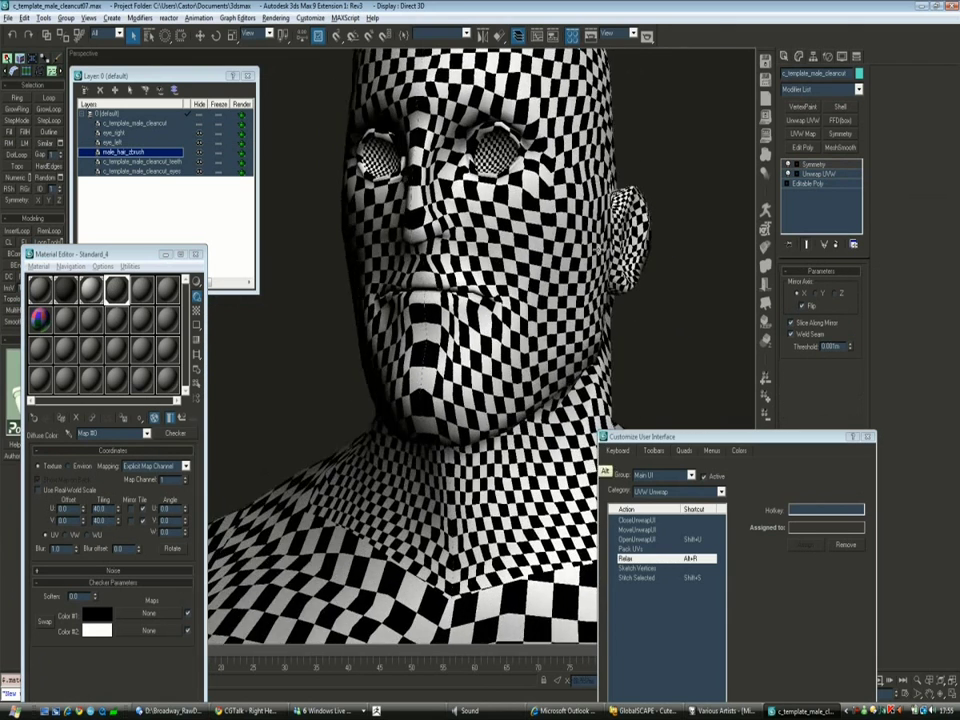
{"action": "left_click", "coordinate": [818, 409]}
{"action": "scroll", "coordinate": [150, 330], "scroll_direction": "up", "scroll_amount": 3}
{"action": "scroll", "coordinate": [538, 284], "scroll_direction": "up", "scroll_amount": 4}
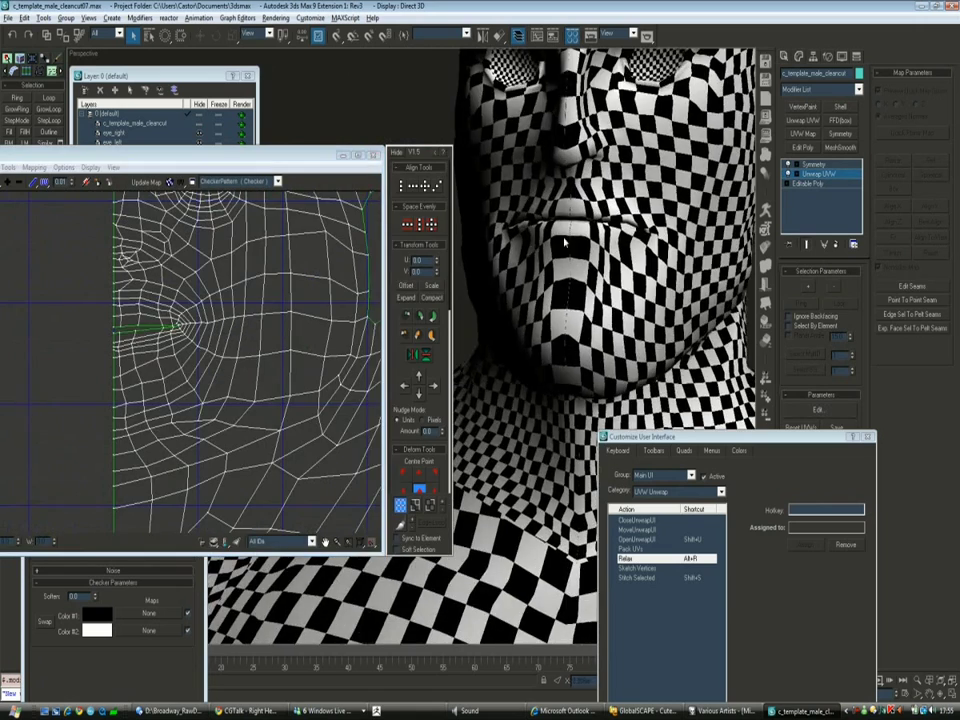
{"action": "scroll", "coordinate": [538, 284], "scroll_direction": "up", "scroll_amount": 2}
Relax the eye-corner UV vertices with Keep Boundary Points Fixed enabled
{"action": "left_click_drag", "start_coordinate": [86, 311], "coordinate": [171, 452]}
{"action": "left_click", "coordinate": [8, 167]}
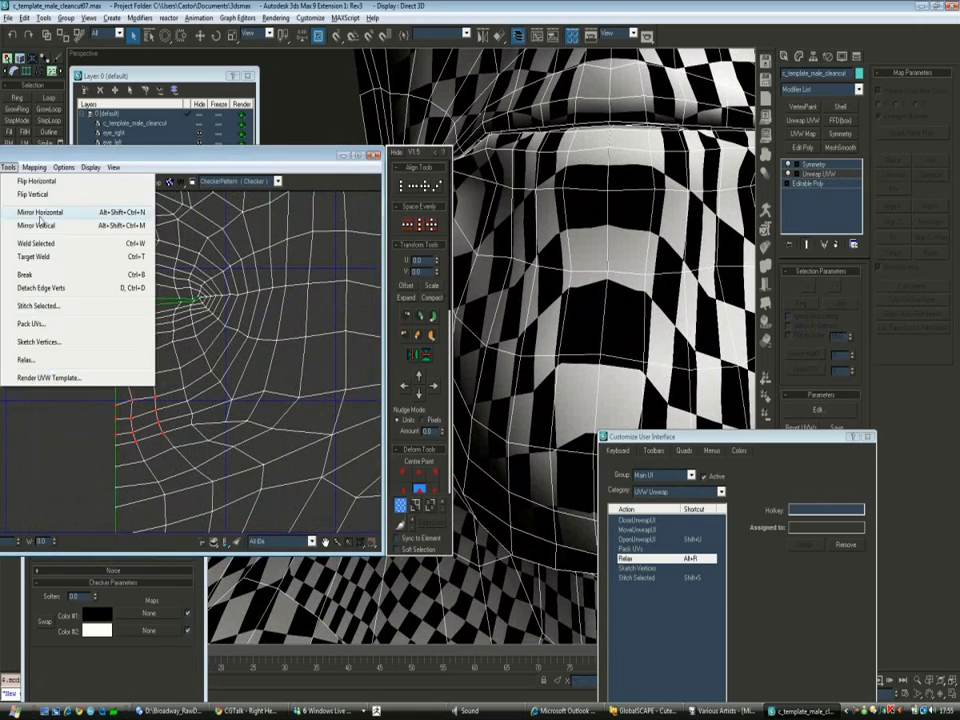
{"action": "left_click", "coordinate": [30, 398]}
{"action": "scroll", "coordinate": [251, 364], "scroll_direction": "up", "scroll_amount": 2}
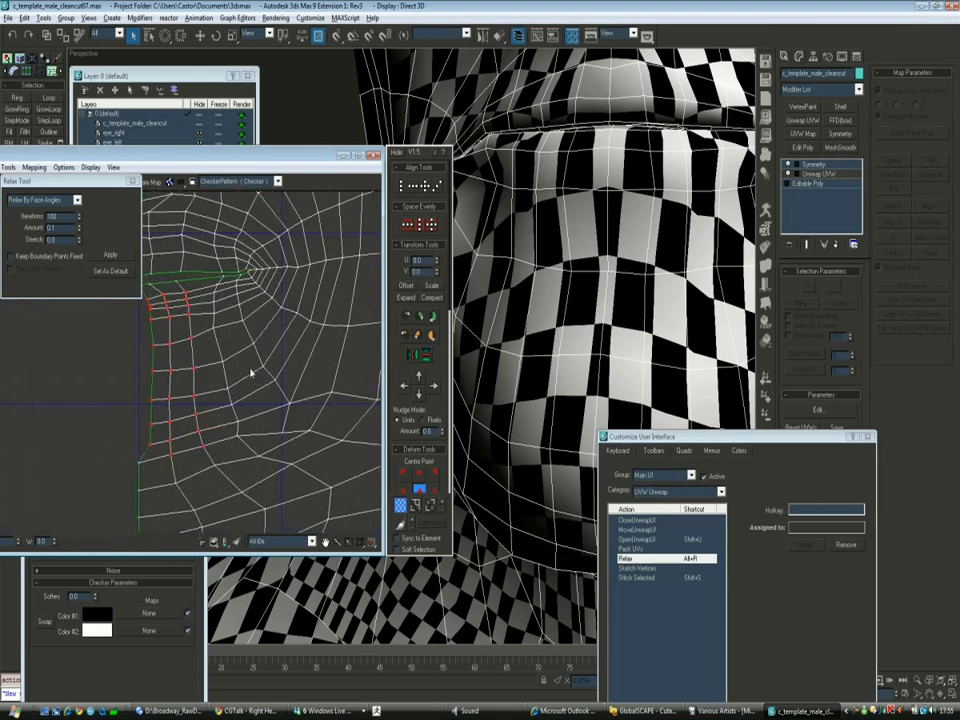
{"action": "left_click_drag", "start_coordinate": [150, 295], "coordinate": [165, 355]}
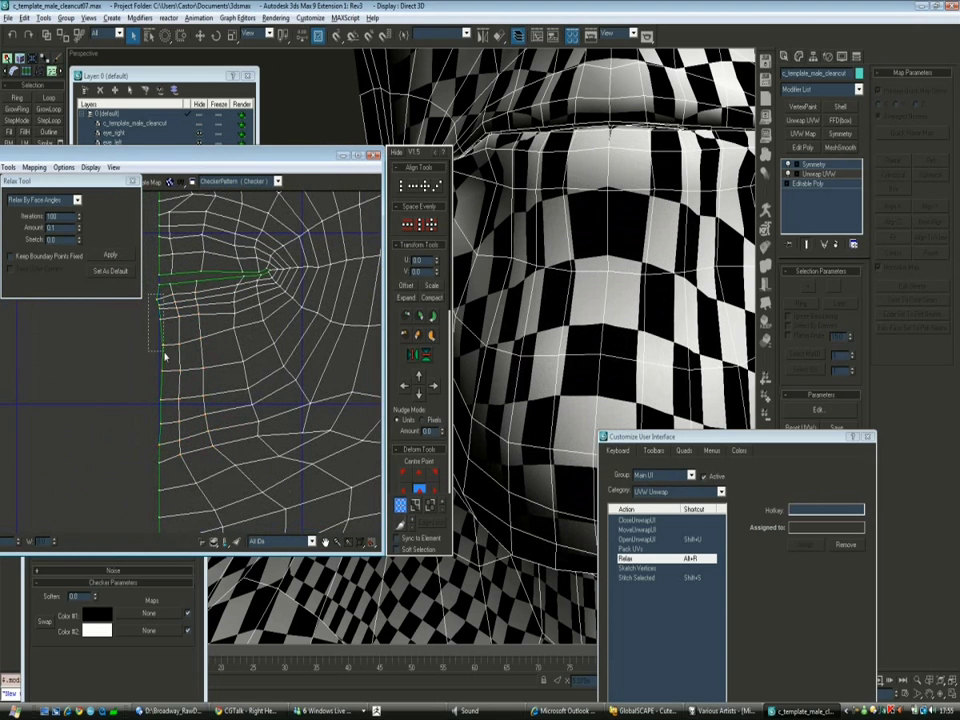
{"action": "scroll", "coordinate": [708, 309], "scroll_direction": "down", "scroll_amount": 5}
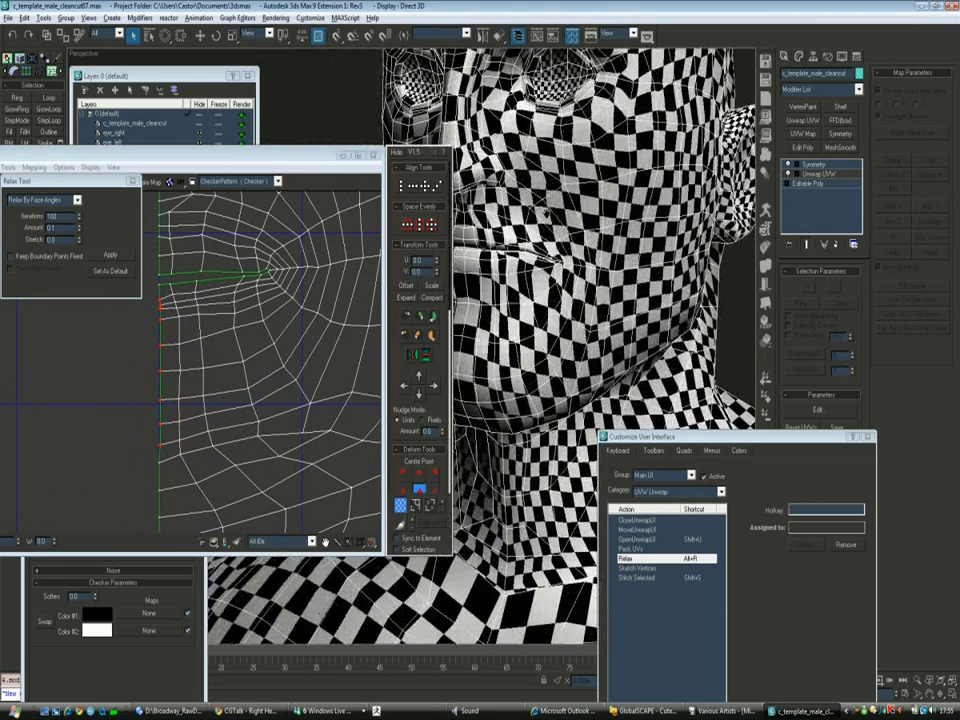
{"action": "left_click", "coordinate": [13, 256]}
{"action": "key", "text": "alt+r"}
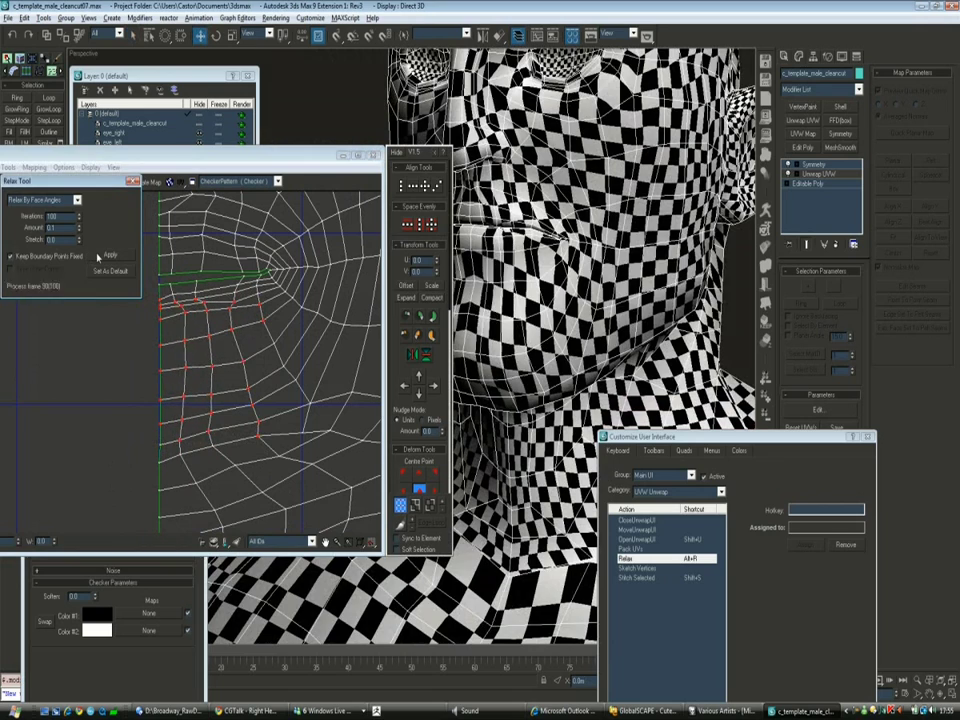
Select the UV faces below the mouth and relax them with Alt+R
{"action": "scroll", "coordinate": [574, 276], "scroll_direction": "up", "scroll_amount": 3}
{"action": "scroll", "coordinate": [572, 275], "scroll_direction": "up", "scroll_amount": 3}
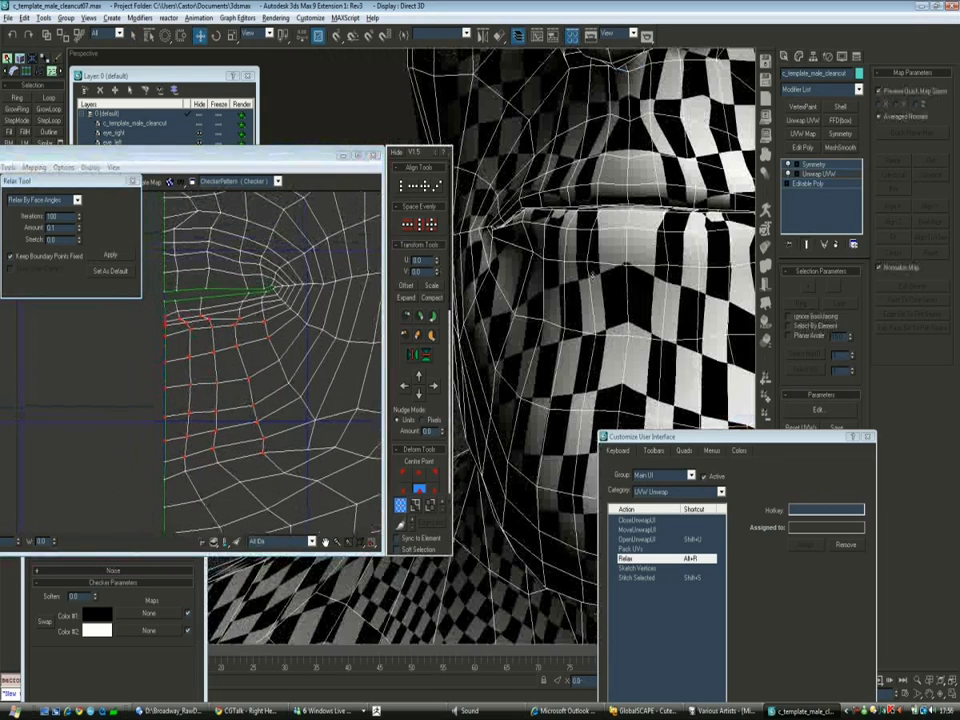
{"action": "key", "text": "3"}
{"action": "left_click", "coordinate": [627, 246]}
{"action": "middle_click_drag", "start_coordinate": [208, 413], "coordinate": [214, 403]}
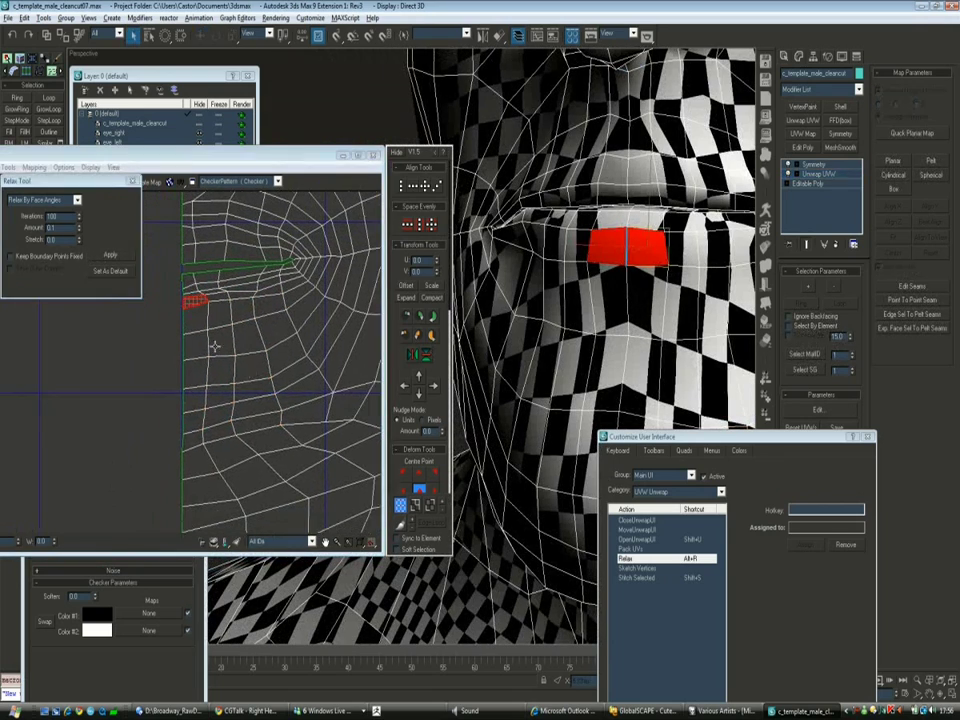
{"action": "left_click", "coordinate": [204, 302]}
{"action": "left_click", "coordinate": [227, 302]}
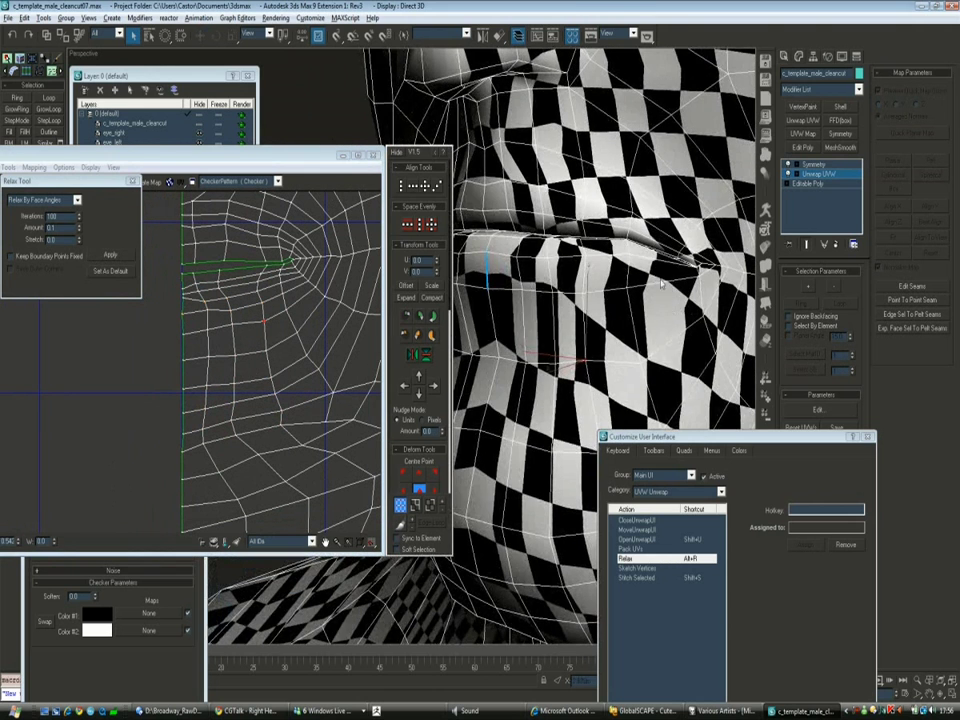
{"action": "left_click_drag", "start_coordinate": [588, 258], "coordinate": [686, 326], "text": "ctrl"}
{"action": "scroll", "coordinate": [682, 323], "scroll_direction": "down", "scroll_amount": 5}
{"action": "key", "text": "alt+r"}
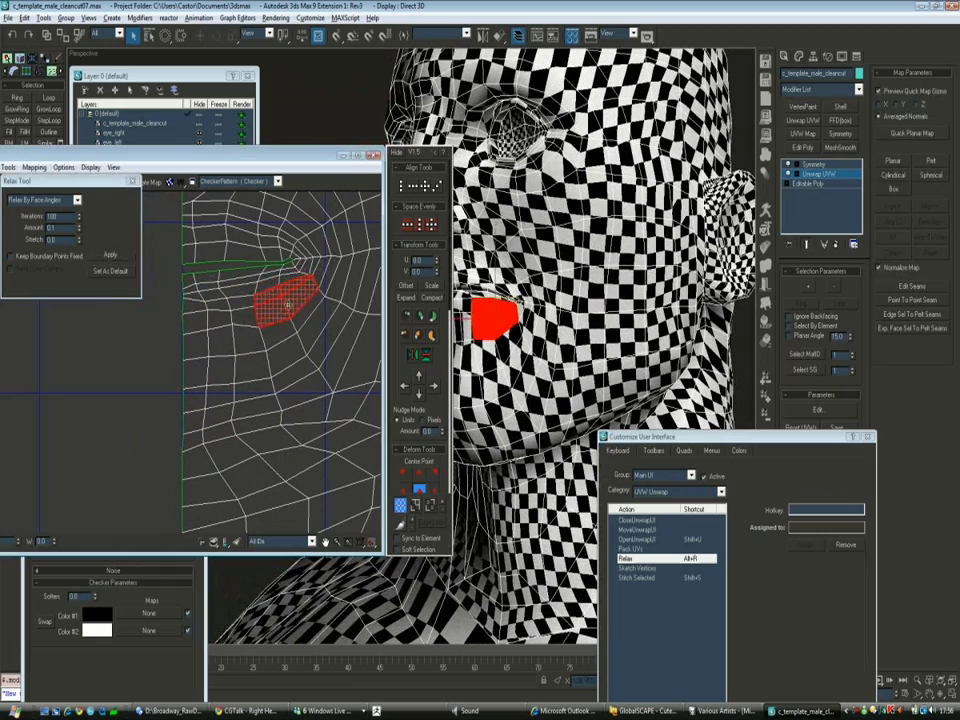
{"action": "left_click", "coordinate": [233, 331]}
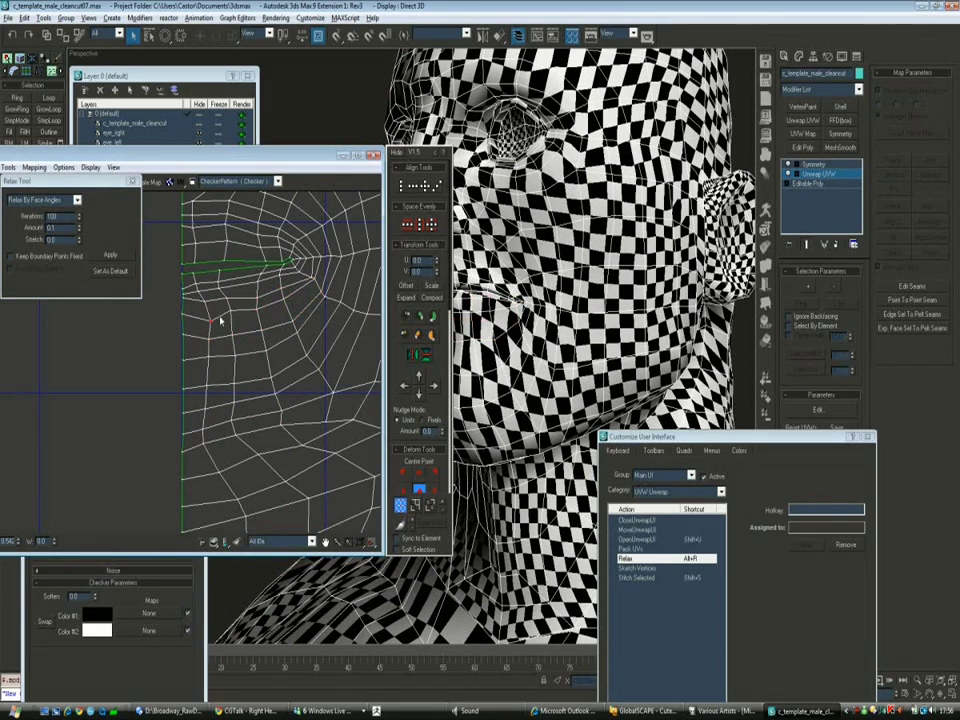
Relax the UV vertices around the eye with Alt+R
{"action": "scroll", "coordinate": [600, 300], "scroll_direction": "up", "scroll_amount": 5}
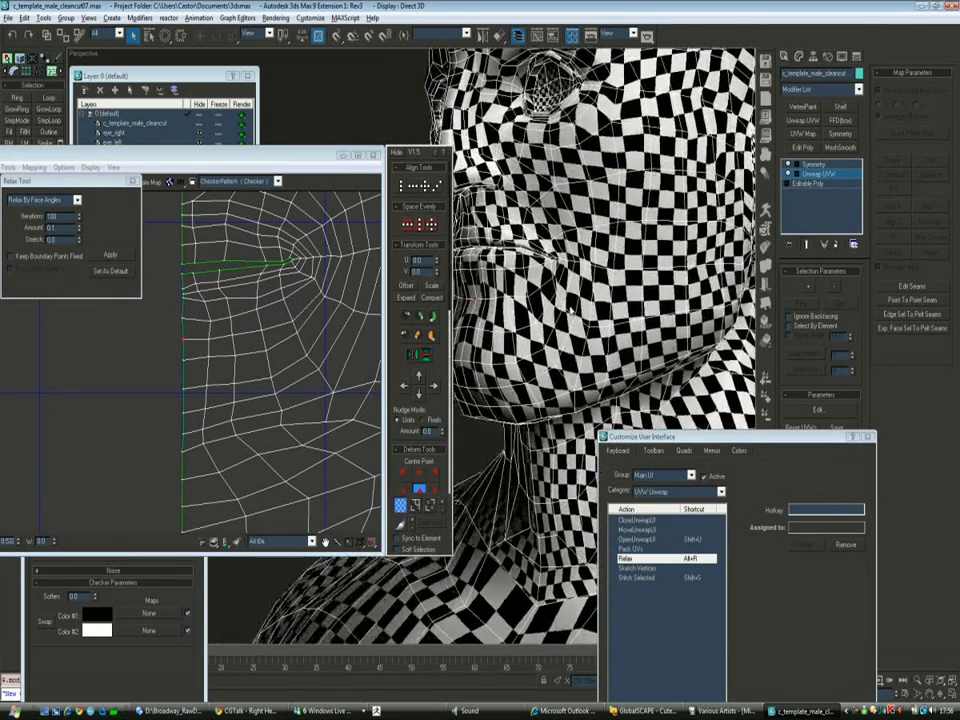
{"action": "scroll", "coordinate": [248, 365], "scroll_direction": "up", "scroll_amount": 3}
{"action": "scroll", "coordinate": [248, 365], "scroll_direction": "up", "scroll_amount": 2}
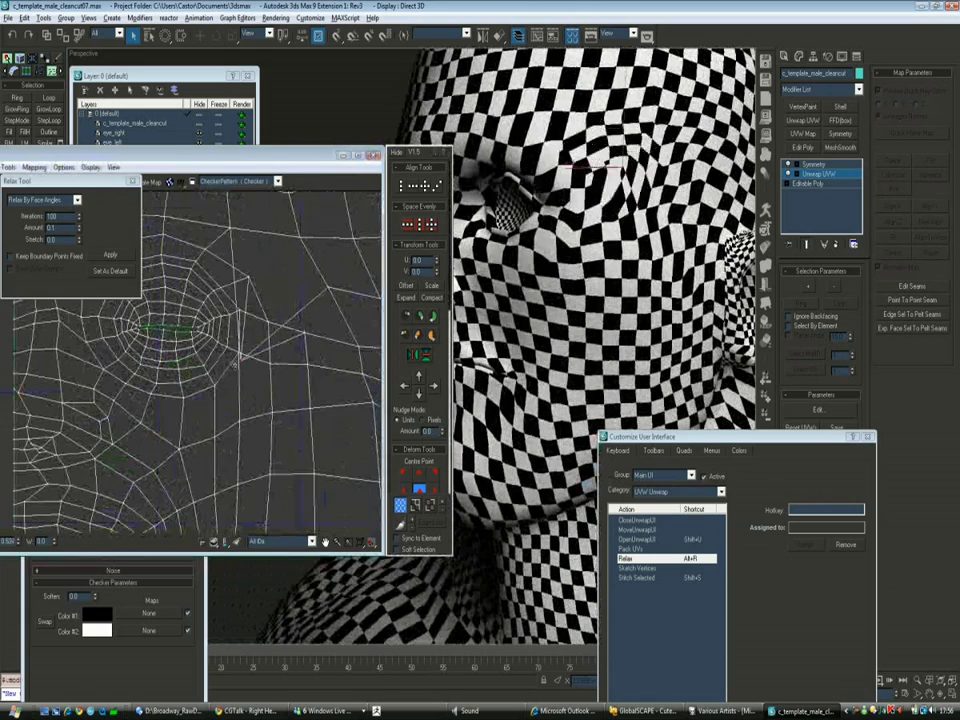
{"action": "key", "text": "alt+r"}
{"action": "key", "text": "alt+r"}
{"action": "key", "text": "alt+r"}
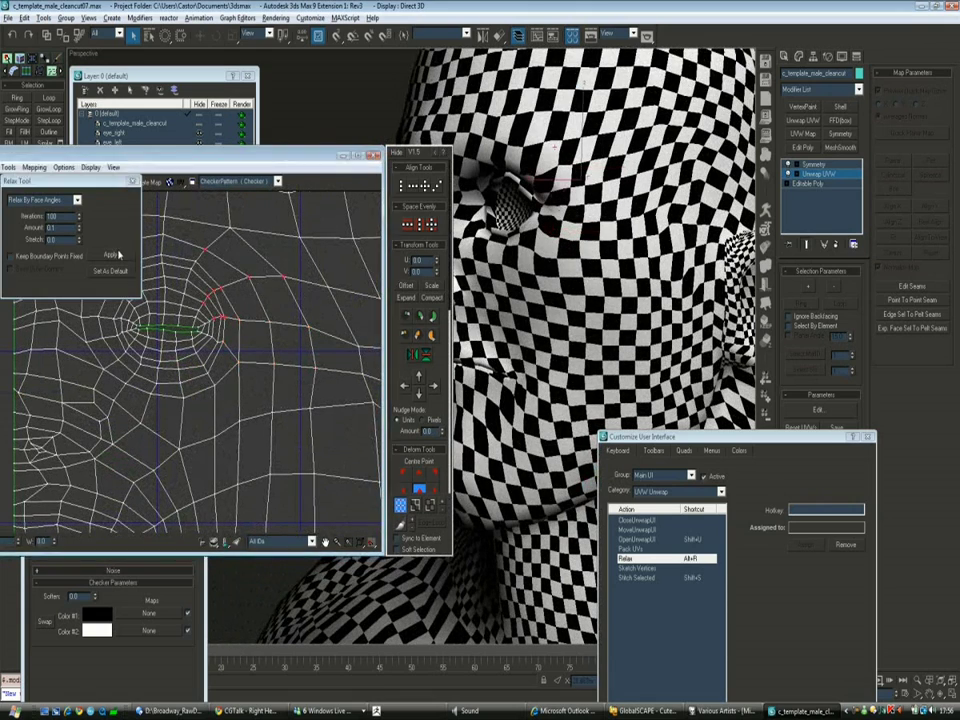
Orbit the head and pan the UV view to the vertices above the eye
{"action": "middle_click_drag", "start_coordinate": [454, 354], "coordinate": [432, 244], "text": "alt"}
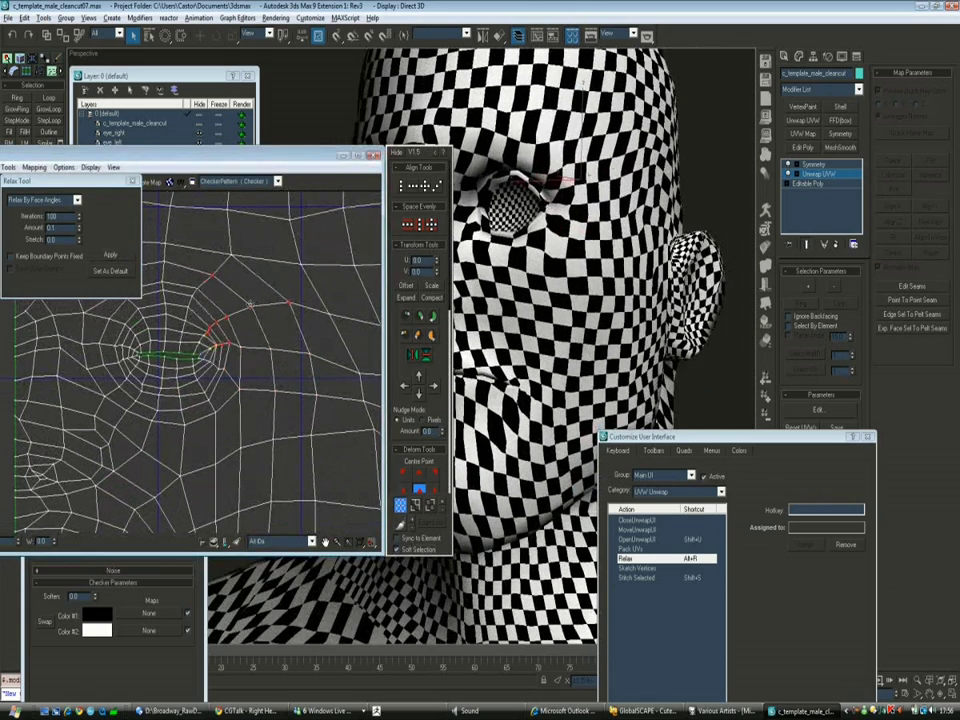
{"action": "scroll", "coordinate": [232, 372], "scroll_direction": "up", "scroll_amount": 3}
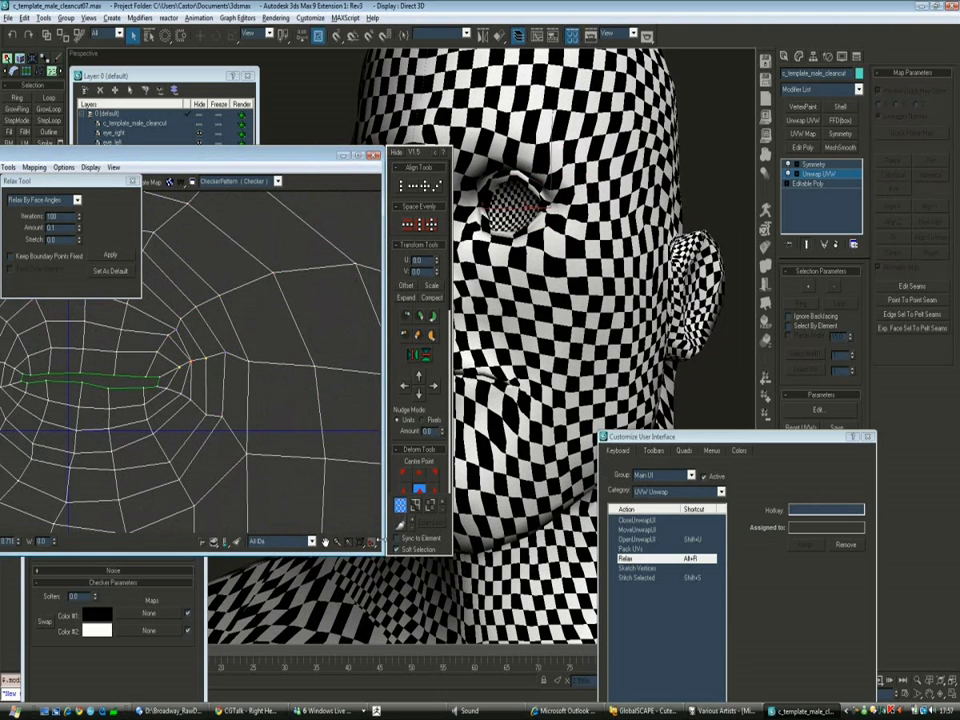
{"action": "scroll", "coordinate": [210, 354], "scroll_direction": "up", "scroll_amount": 2}
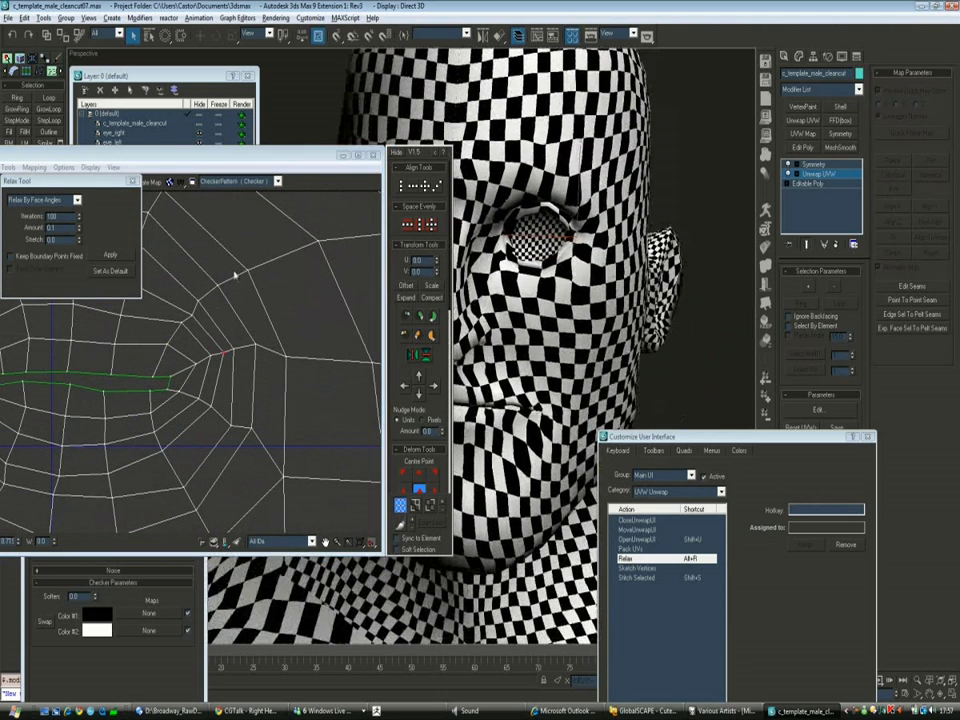
{"action": "scroll", "coordinate": [210, 335], "scroll_direction": "down", "scroll_amount": 3}
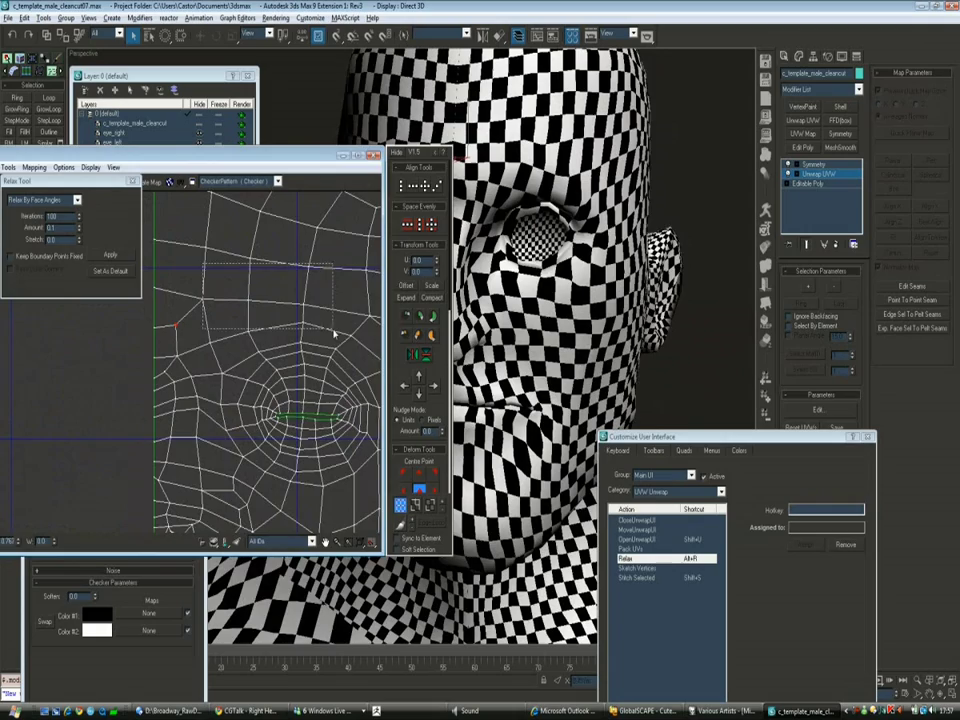
{"action": "middle_click_drag", "start_coordinate": [334, 334], "coordinate": [224, 361]}
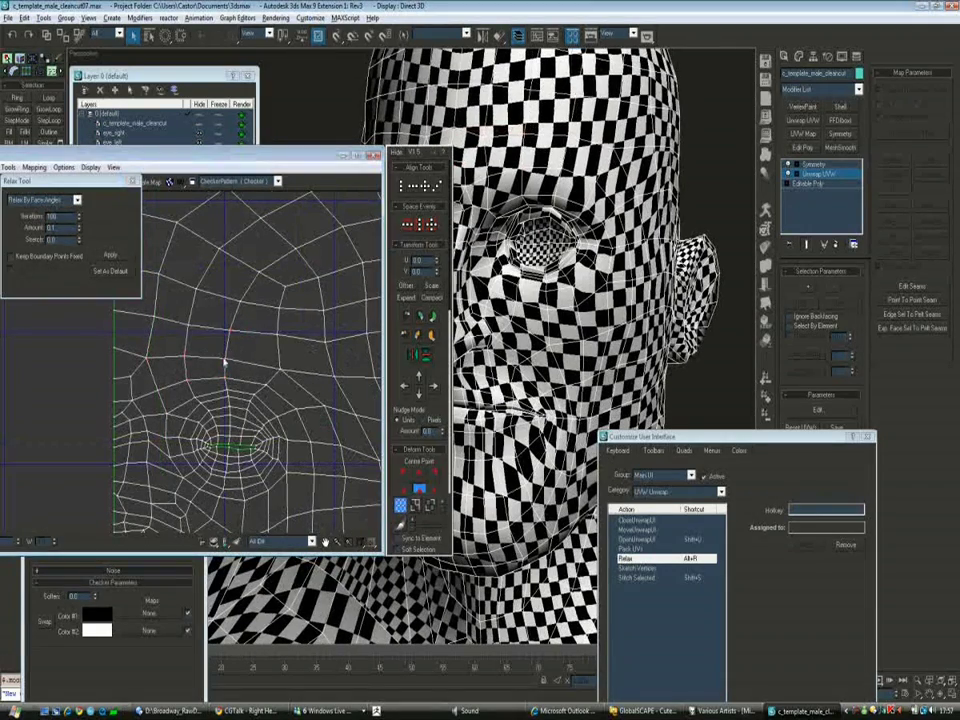
{"action": "scroll", "coordinate": [258, 335], "scroll_direction": "down", "scroll_amount": 3}
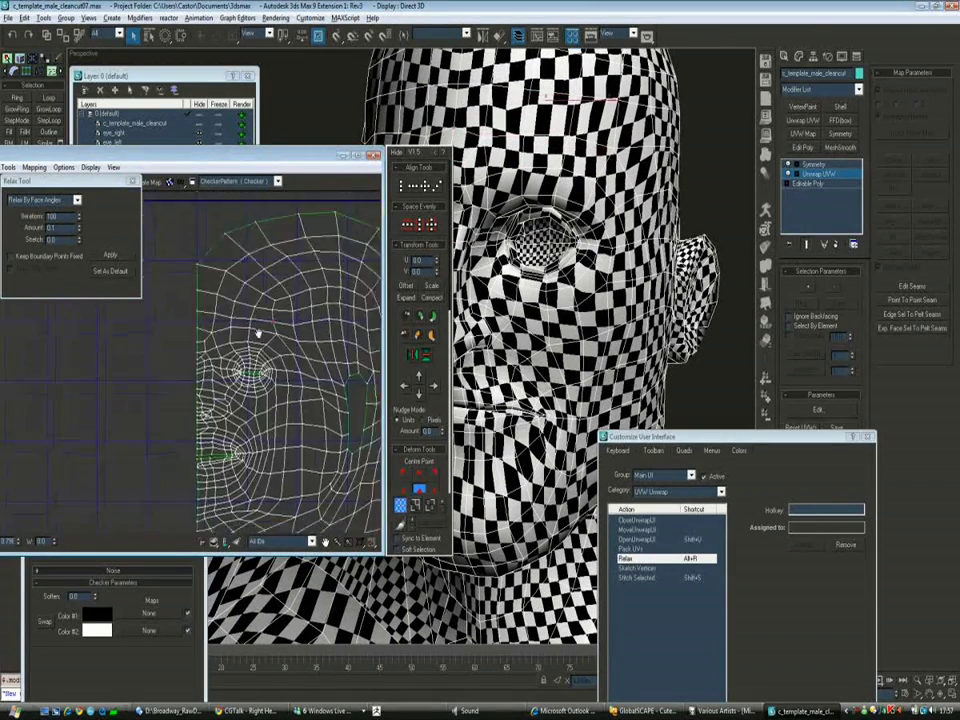
{"action": "scroll", "coordinate": [258, 335], "scroll_direction": "up", "scroll_amount": 4}
Relax the selected UVs above the eye, then bring the shell's neck edge into view
{"action": "left_click", "coordinate": [124, 257]}
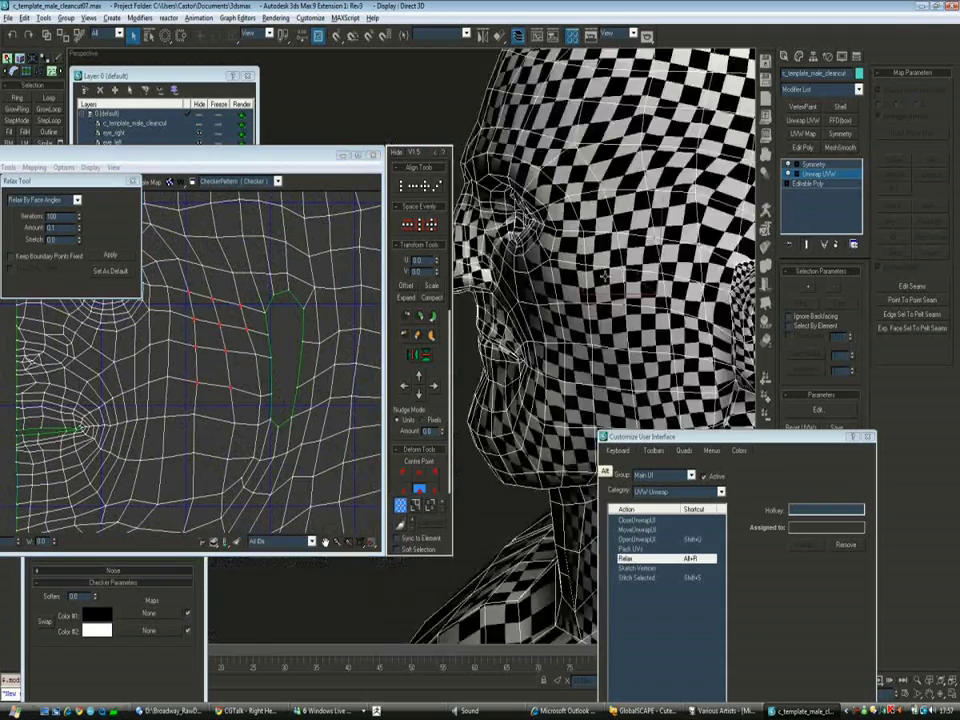
{"action": "scroll", "coordinate": [311, 297], "scroll_direction": "up", "scroll_amount": 2}
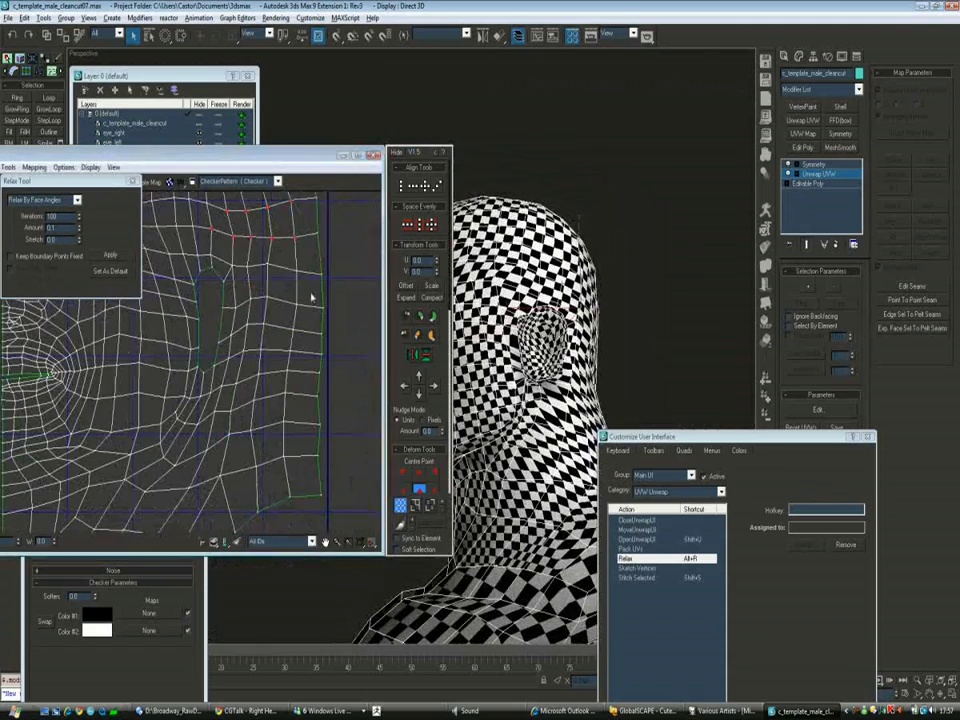
{"action": "middle_click_drag", "start_coordinate": [600, 300], "coordinate": [700, 300], "text": "alt"}
{"action": "scroll", "coordinate": [220, 390], "scroll_direction": "up", "scroll_amount": 1}
{"action": "scroll", "coordinate": [220, 388], "scroll_direction": "up", "scroll_amount": 1}
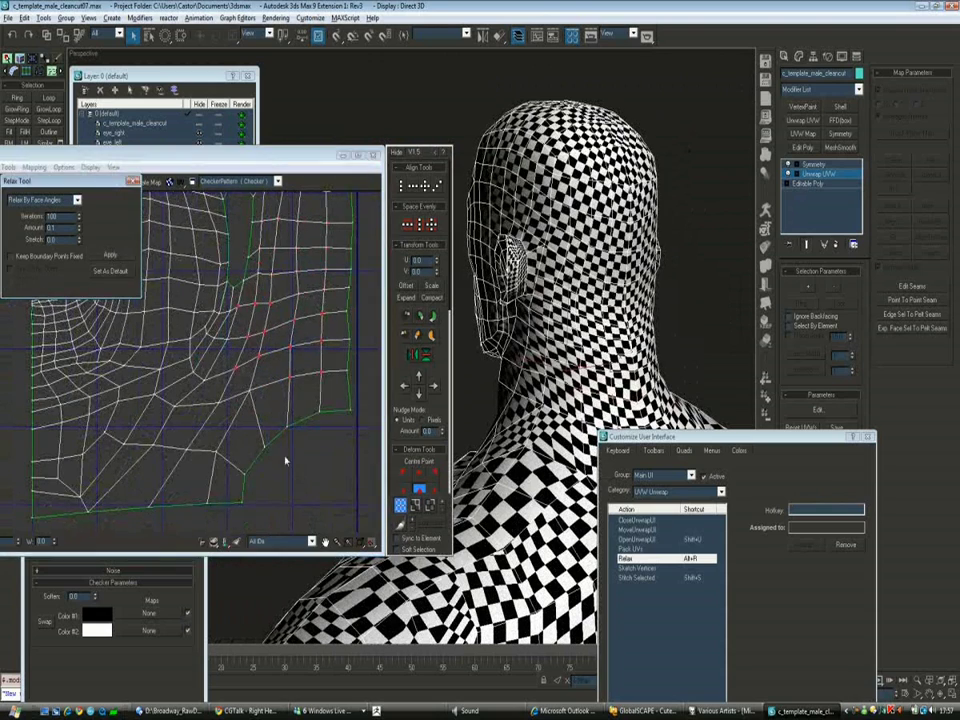
{"action": "middle_click_drag", "start_coordinate": [205, 430], "coordinate": [210, 380]}
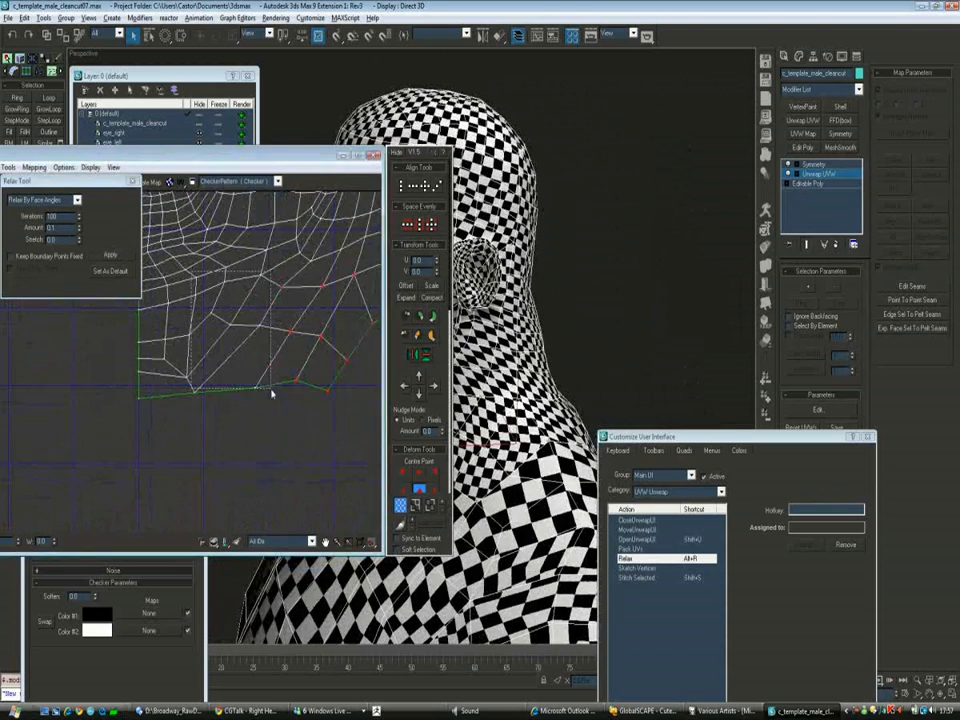
Select the face shell's edge vertices near the neck and relax them twice
{"action": "left_click_drag", "start_coordinate": [170, 308], "coordinate": [228, 376]}
{"action": "left_click", "coordinate": [111, 256]}
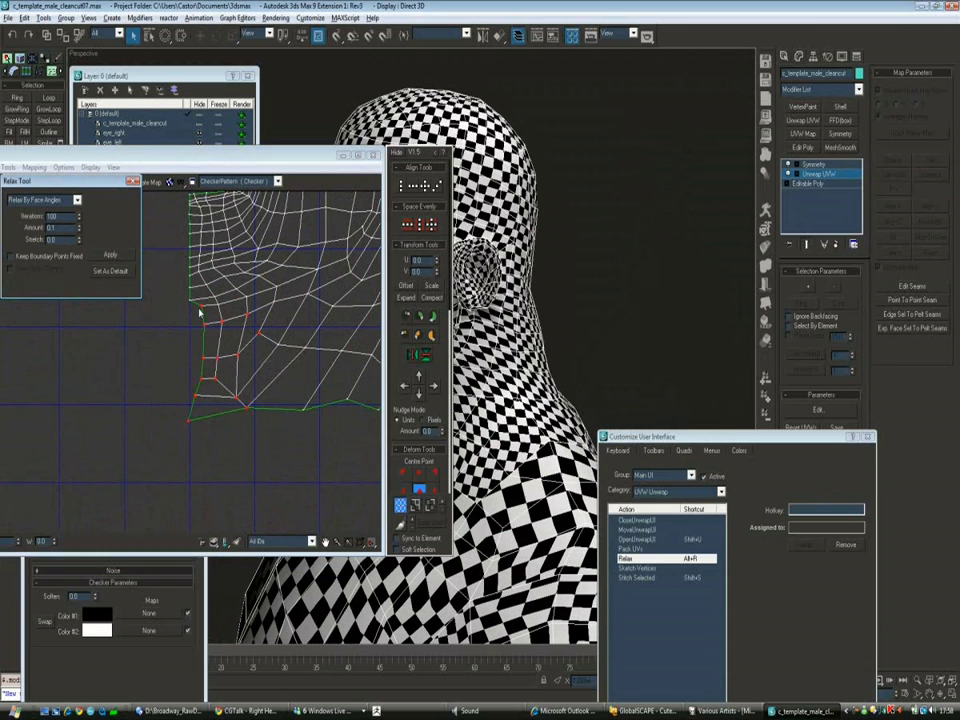
{"action": "key", "text": "alt+r"}
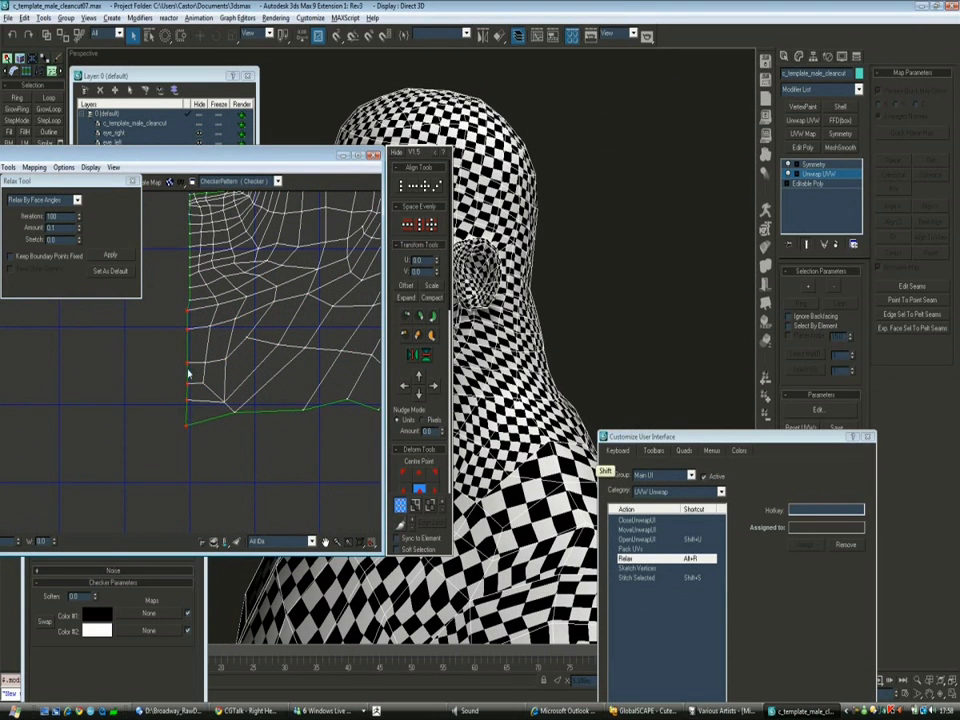
{"action": "scroll", "coordinate": [189, 363], "scroll_direction": "down", "scroll_amount": 6}
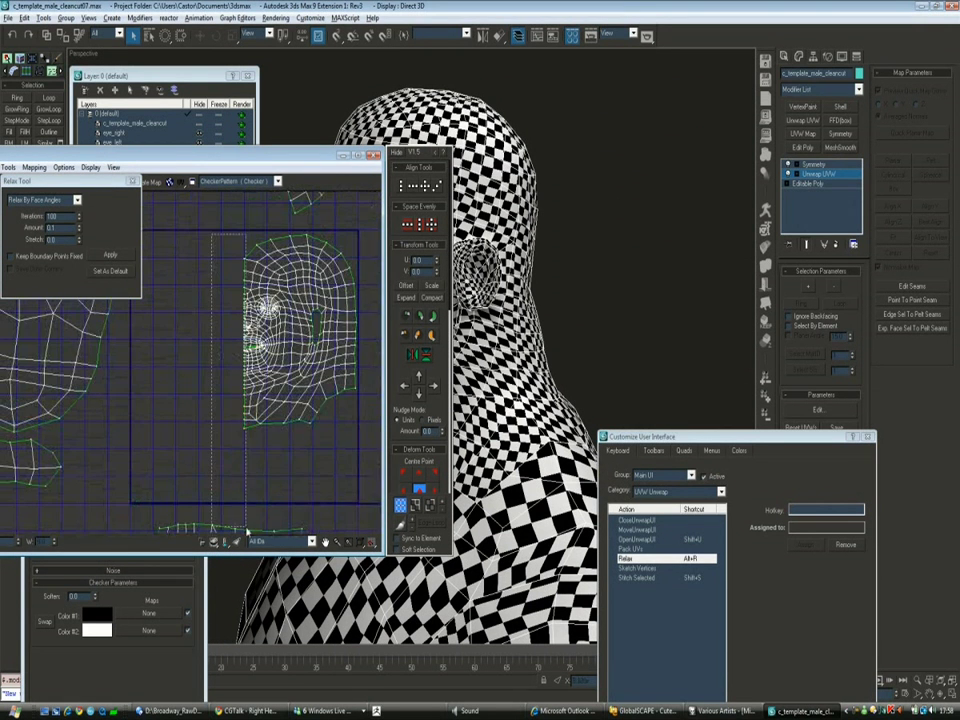
{"action": "scroll", "coordinate": [254, 402], "scroll_direction": "up", "scroll_amount": 3}
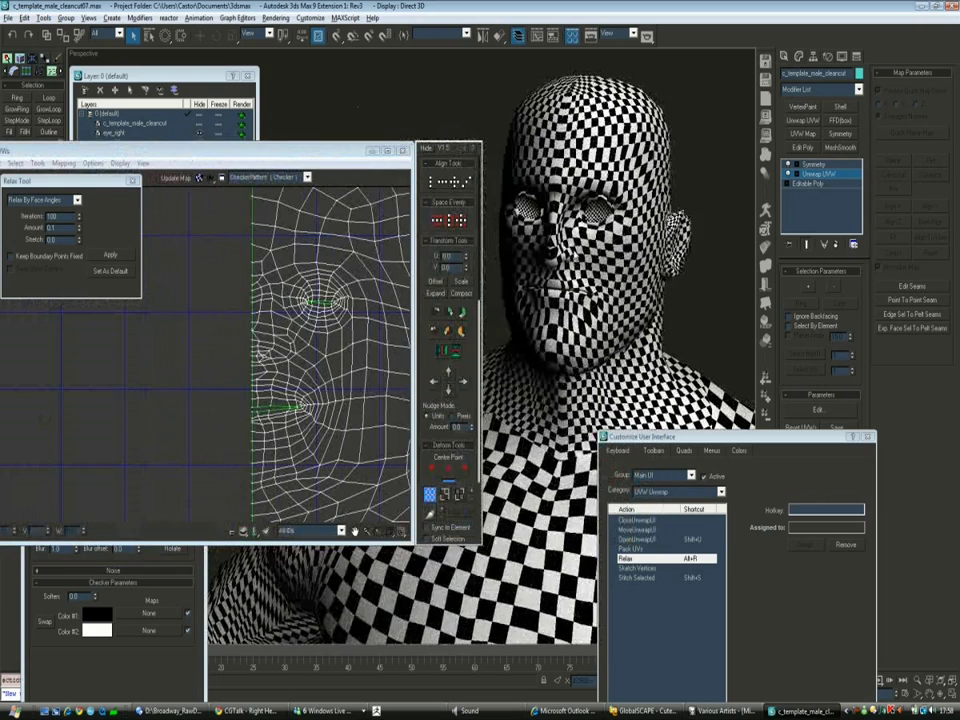
Relax the UVs around the eye with three Relax Tool passes
{"action": "scroll", "coordinate": [680, 200], "scroll_direction": "up", "scroll_amount": 6}
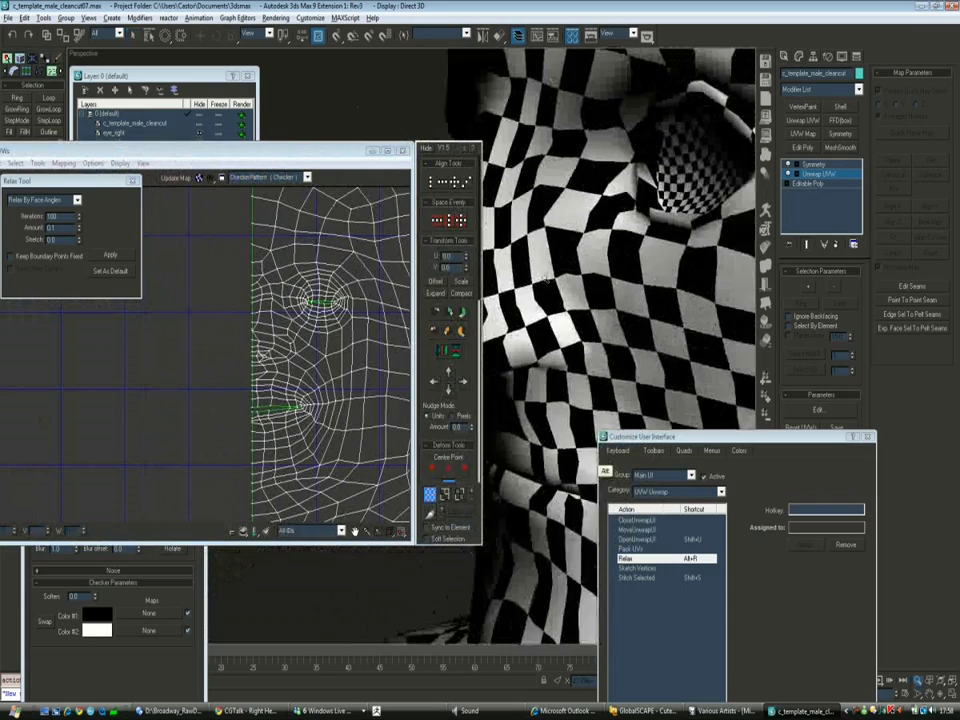
{"action": "scroll", "coordinate": [260, 318], "scroll_direction": "up", "scroll_amount": 2}
{"action": "left_click", "coordinate": [111, 256]}
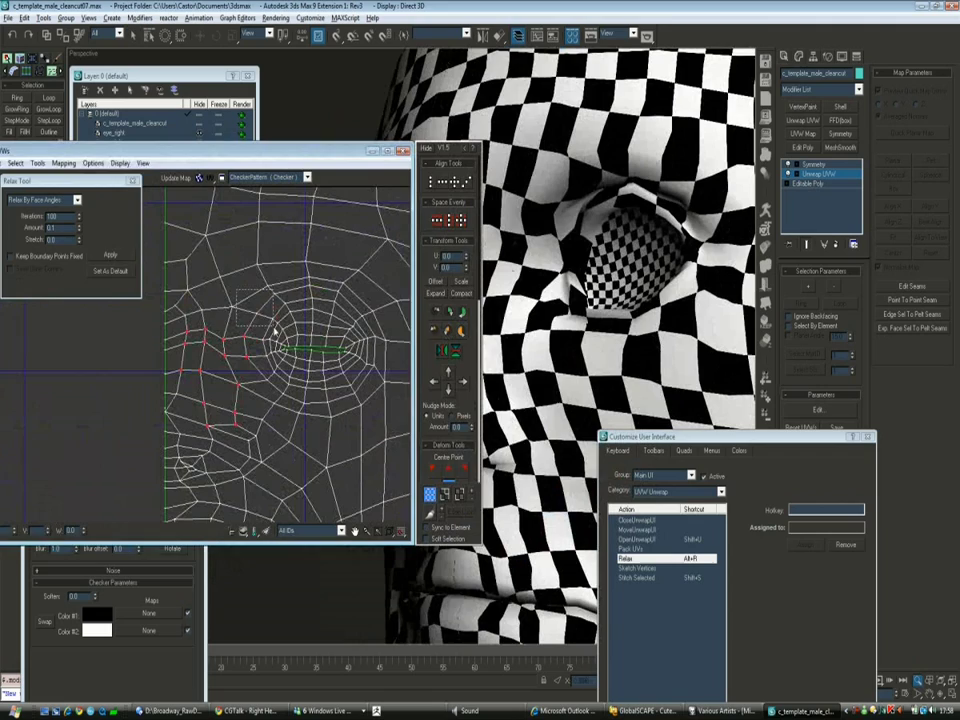
{"action": "left_click", "coordinate": [110, 256]}
{"action": "scroll", "coordinate": [620, 300], "scroll_direction": "down", "scroll_amount": 5}
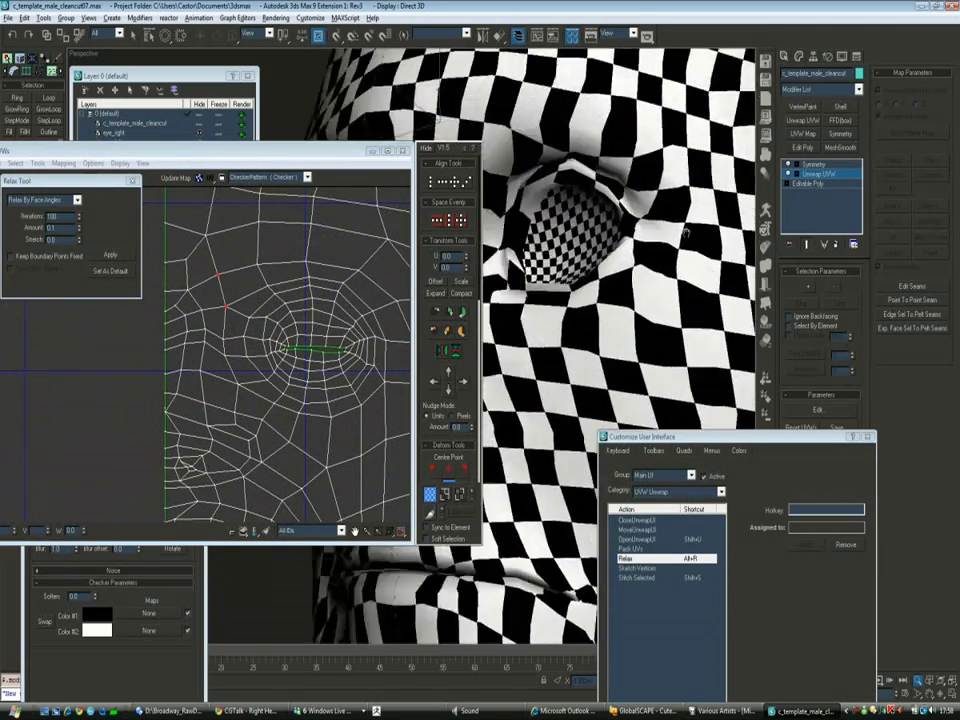
{"action": "middle_click_drag", "start_coordinate": [405, 300], "coordinate": [327, 274]}
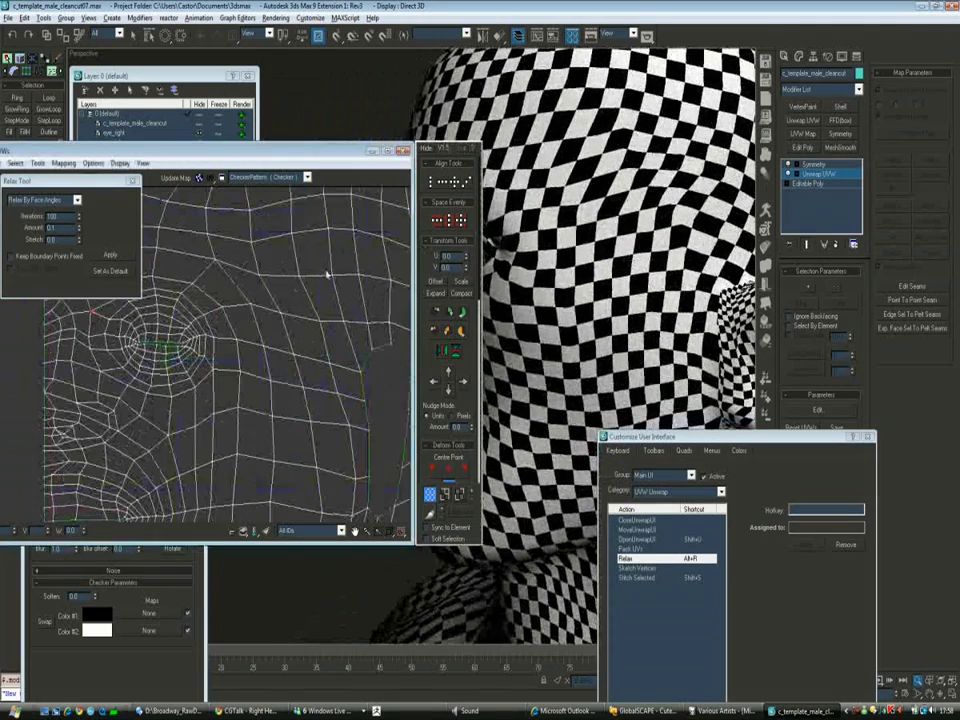
{"action": "left_click", "coordinate": [110, 256]}
Select the forehead and top-of-head UV vertices and relax them twice
{"action": "middle_click_drag", "start_coordinate": [243, 335], "coordinate": [214, 268]}
{"action": "left_click", "coordinate": [112, 258]}
{"action": "left_click", "coordinate": [112, 258]}
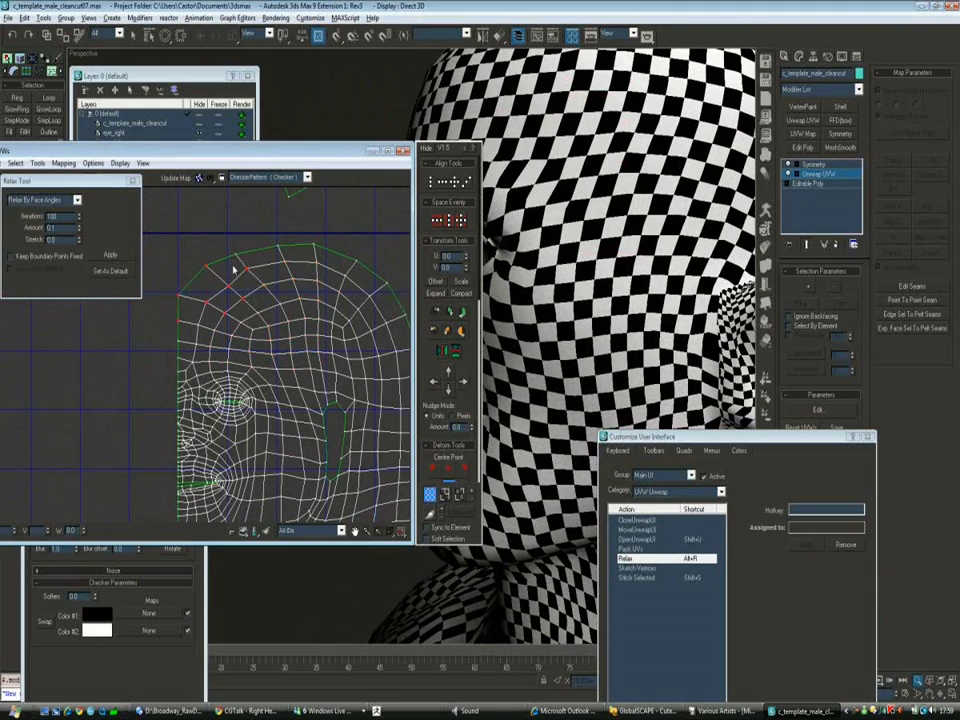
{"action": "scroll", "coordinate": [700, 208], "scroll_direction": "down", "scroll_amount": 8}
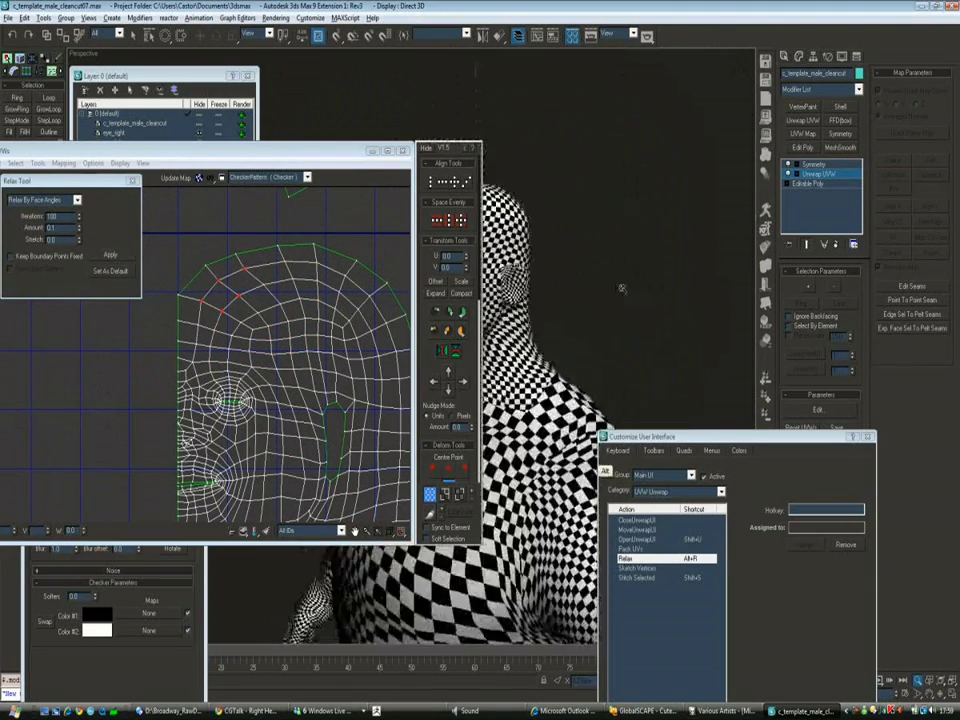
{"action": "scroll", "coordinate": [540, 208], "scroll_direction": "up", "scroll_amount": 10}
{"action": "scroll", "coordinate": [250, 350], "scroll_direction": "up", "scroll_amount": 3}
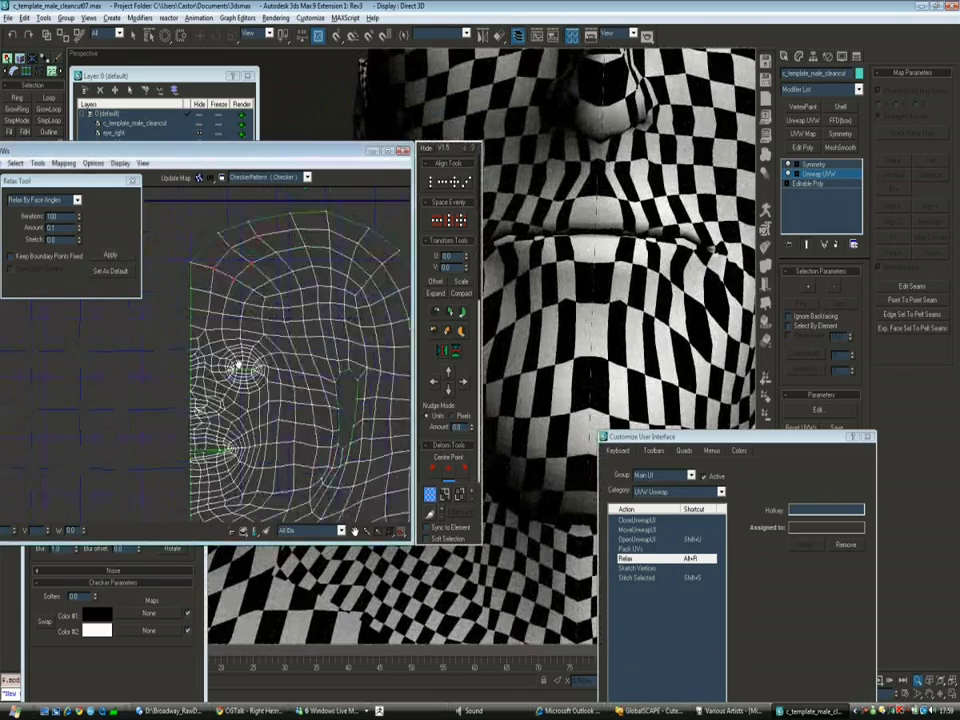
Relax the strip of faces under the nose and move it back onto the face shell
{"action": "left_click", "coordinate": [266, 407]}
{"action": "left_click", "coordinate": [219, 343]}
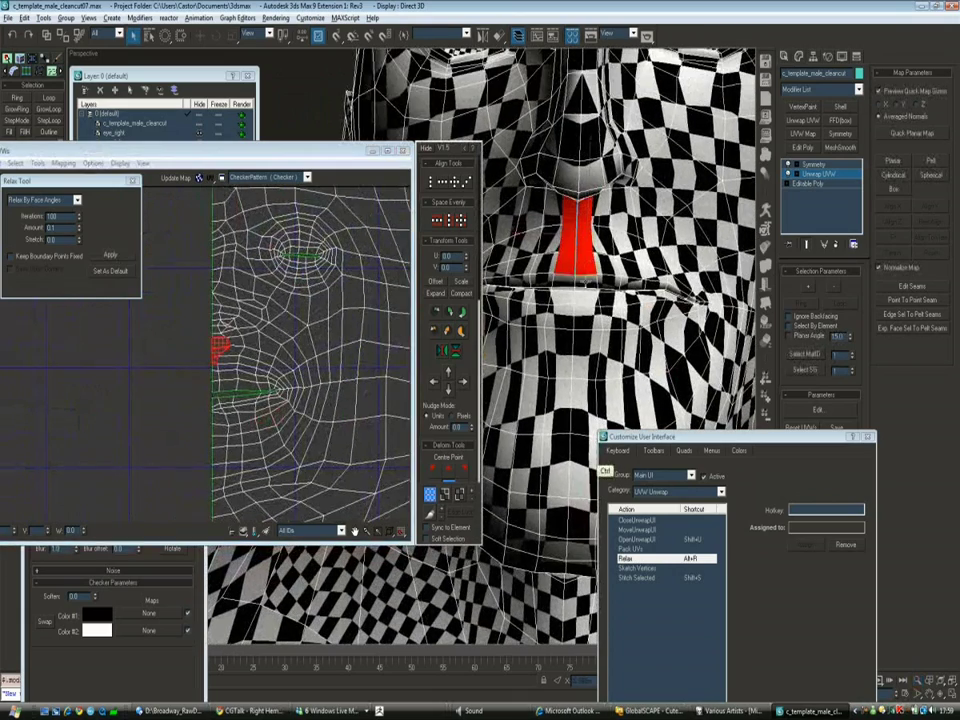
{"action": "middle_click_drag", "start_coordinate": [240, 330], "coordinate": [282, 352]}
{"action": "right_click", "coordinate": [282, 352]}
{"action": "left_click", "coordinate": [160, 267]}
{"action": "left_click", "coordinate": [108, 256]}
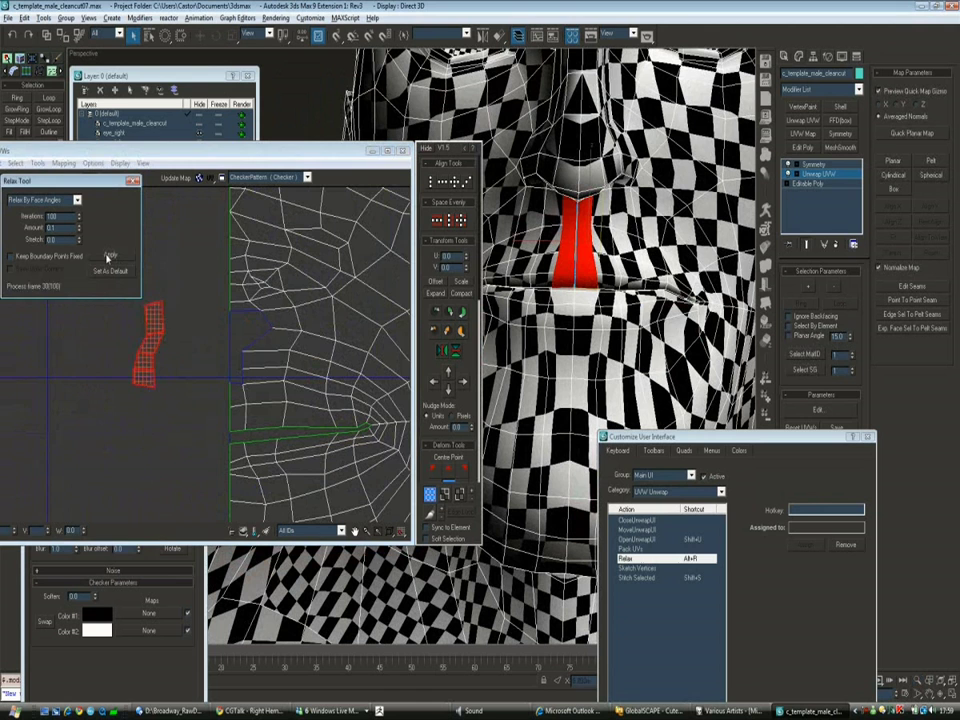
{"action": "middle_click_drag", "start_coordinate": [150, 342], "coordinate": [147, 363]}
{"action": "left_click_drag", "start_coordinate": [150, 363], "coordinate": [234, 352]}
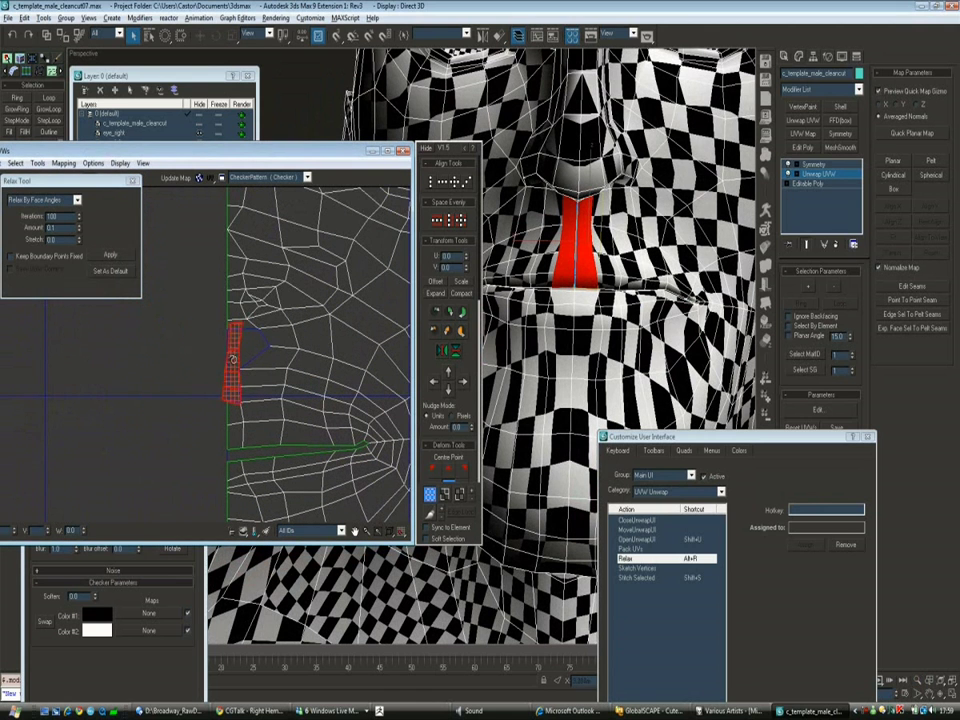
{"action": "middle_click_drag", "start_coordinate": [240, 362], "coordinate": [227, 356]}
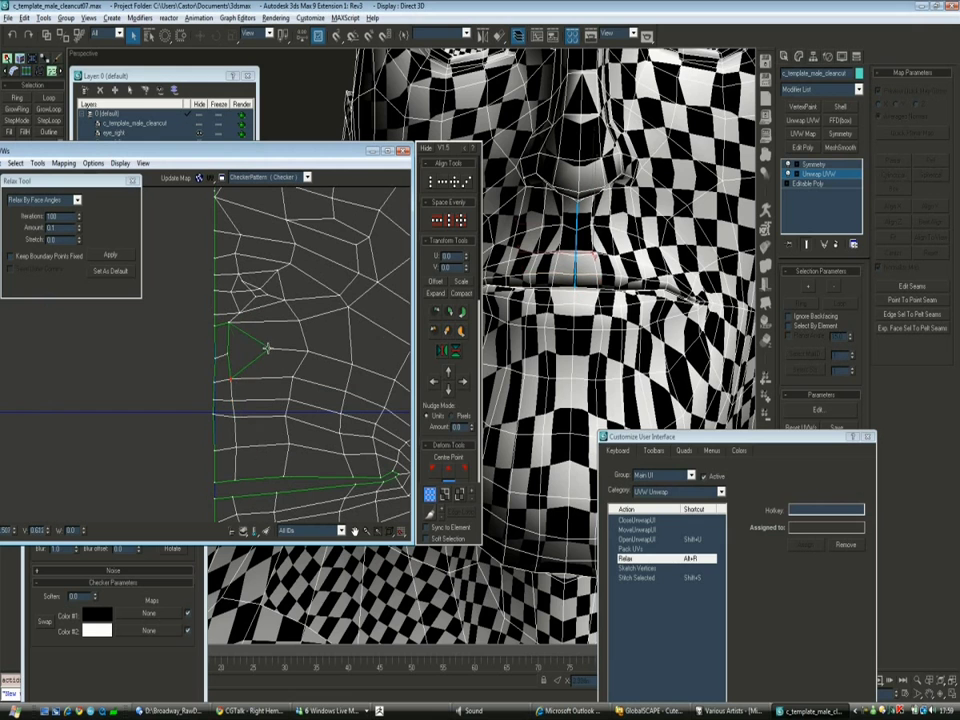
Relax the UV vertices near the mouth corner
{"action": "left_click", "coordinate": [110, 255]}
{"action": "middle_click_drag", "start_coordinate": [540, 280], "coordinate": [577, 278], "text": "alt"}
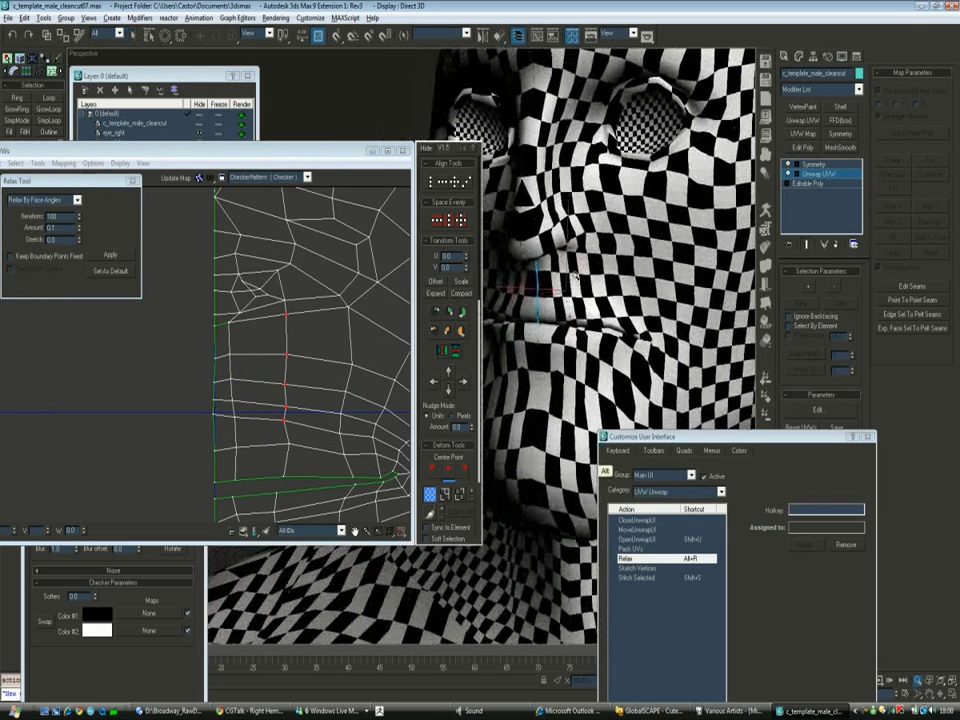
{"action": "scroll", "coordinate": [257, 343], "scroll_direction": "down", "scroll_amount": 2}
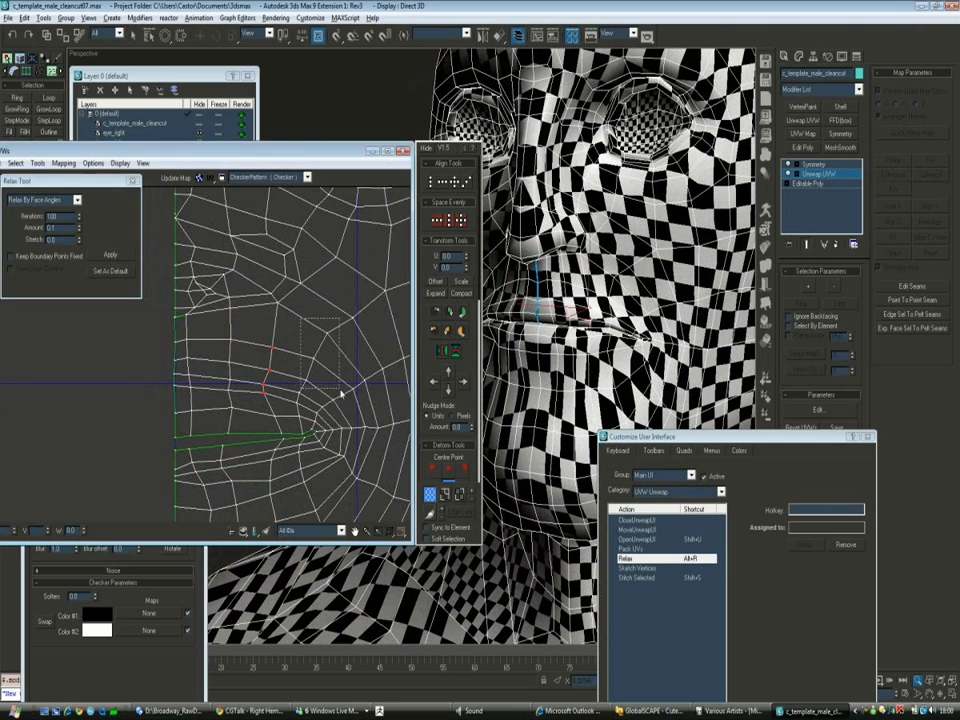
{"action": "middle_click_drag", "start_coordinate": [278, 355], "coordinate": [271, 354]}
{"action": "left_click_drag", "start_coordinate": [368, 281], "coordinate": [280, 353]}
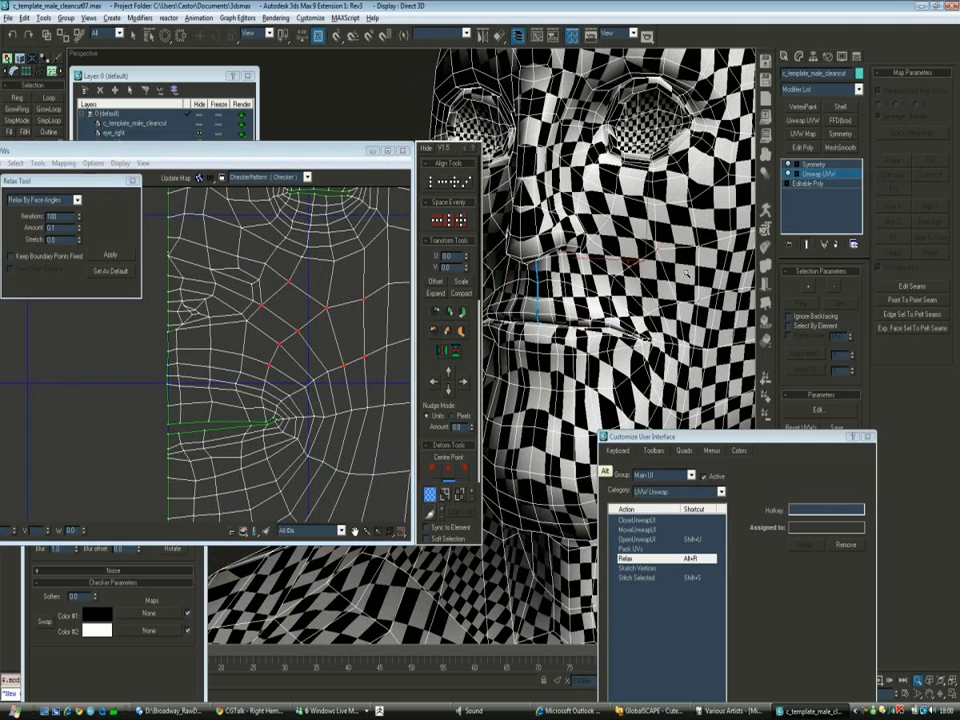
Select the vertical chin strip below the lower lip, relax it, and move it down along the seam
{"action": "middle_click_drag", "start_coordinate": [253, 354], "coordinate": [233, 440]}
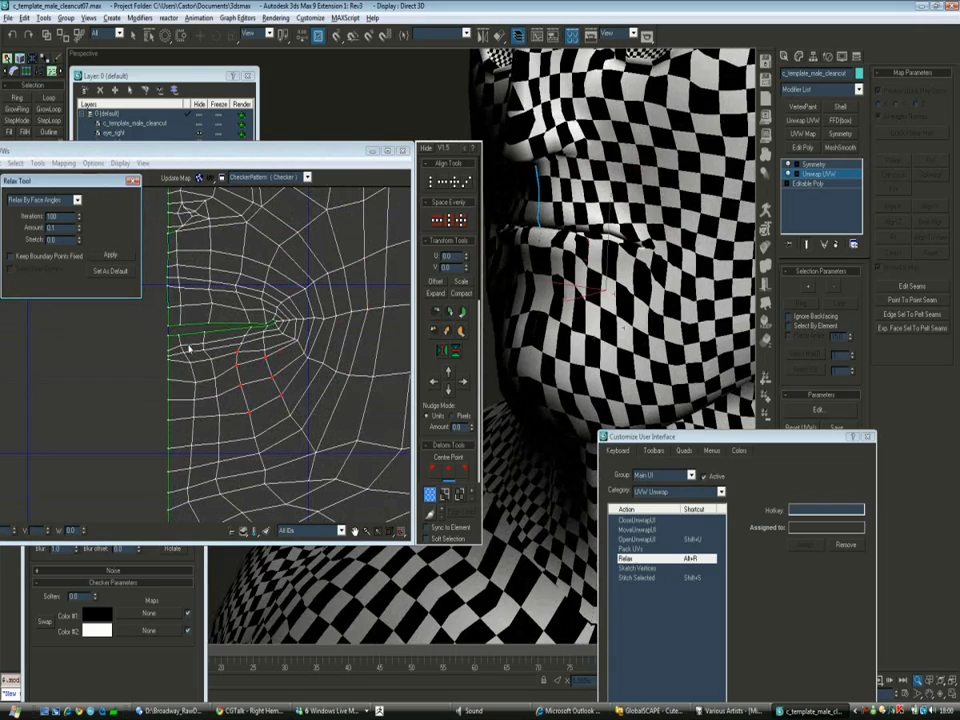
{"action": "middle_click_drag", "start_coordinate": [520, 300], "coordinate": [548, 268], "text": "alt"}
{"action": "left_click", "coordinate": [548, 268], "text": "ctrl"}
{"action": "left_click_drag", "start_coordinate": [548, 268], "coordinate": [540, 215], "text": "ctrl"}
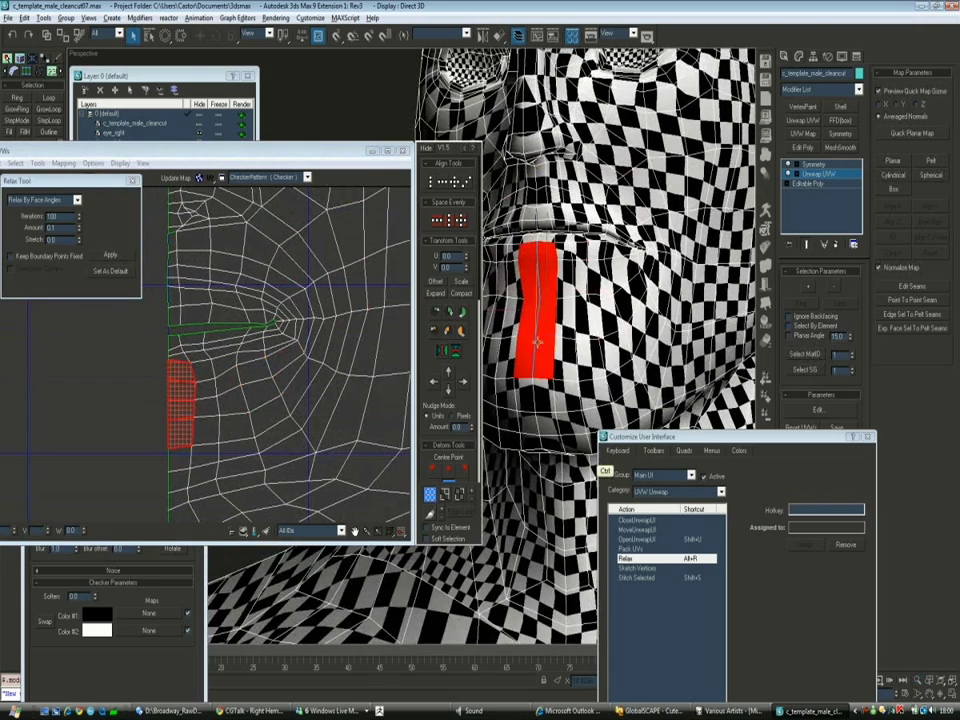
{"action": "middle_click_drag", "start_coordinate": [300, 330], "coordinate": [260, 270], "text": "alt"}
{"action": "right_click", "coordinate": [131, 309]}
{"action": "left_click", "coordinate": [115, 340]}
{"action": "left_click", "coordinate": [113, 258]}
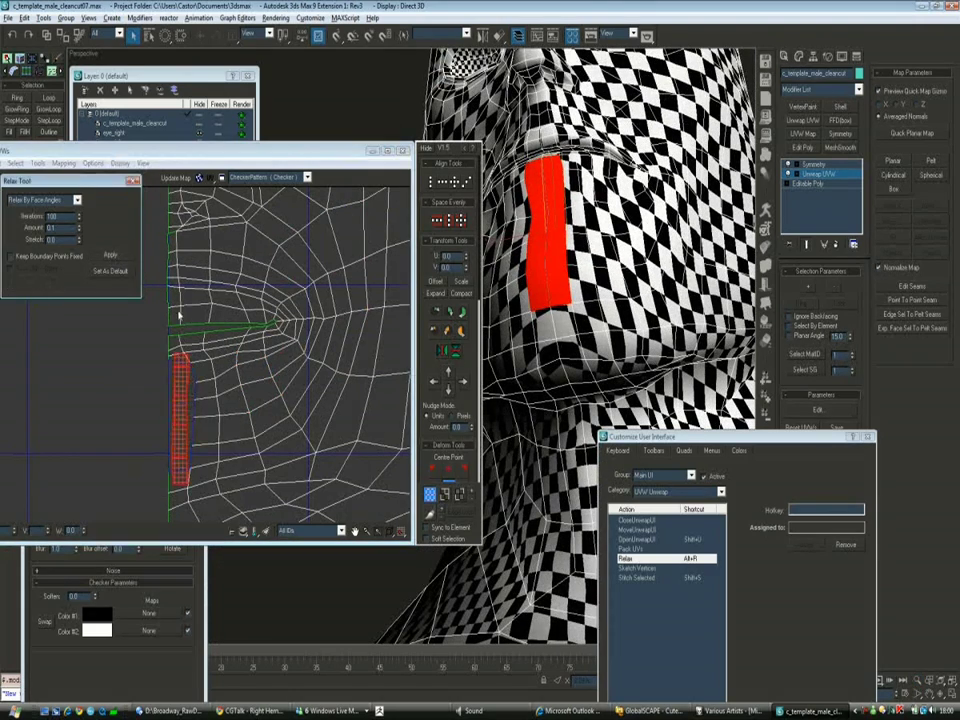
{"action": "left_click_drag", "start_coordinate": [213, 268], "coordinate": [210, 346]}
{"action": "left_click", "coordinate": [230, 380]}
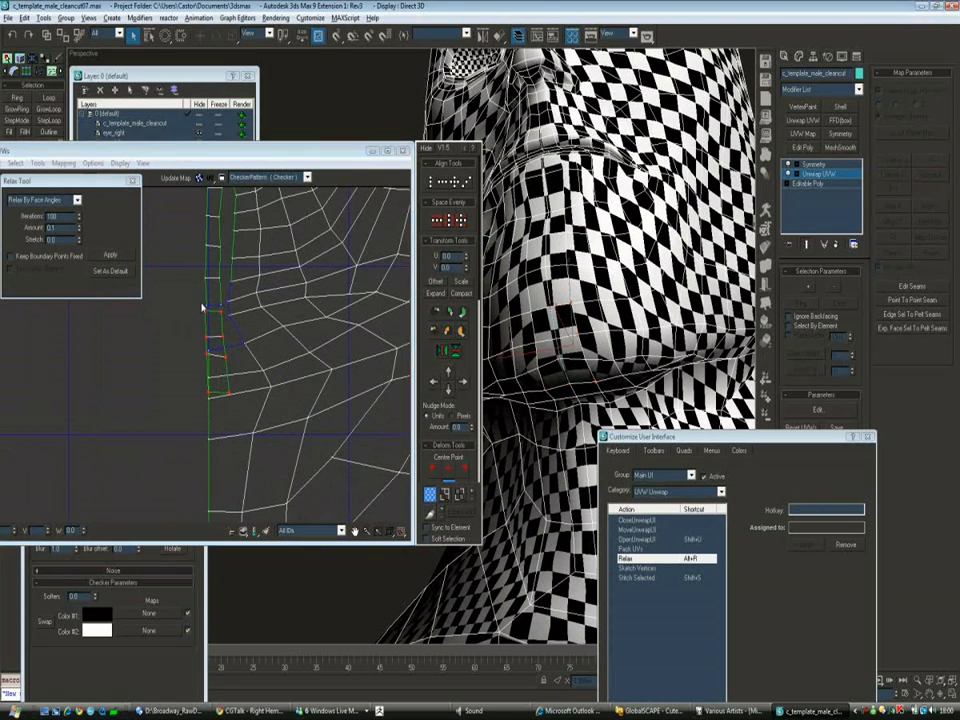
{"action": "scroll", "coordinate": [254, 402], "scroll_direction": "up", "scroll_amount": 2}
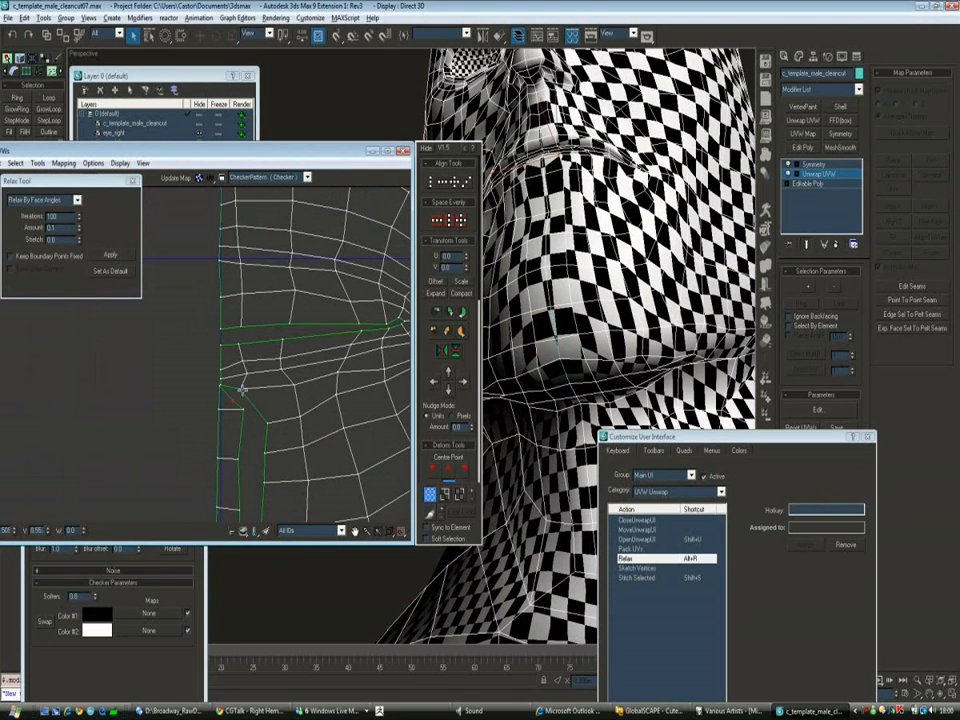
Follow the chin seam in the UV view and nudge its vertices slightly right
{"action": "middle_click_drag", "start_coordinate": [210, 398], "coordinate": [286, 307]}
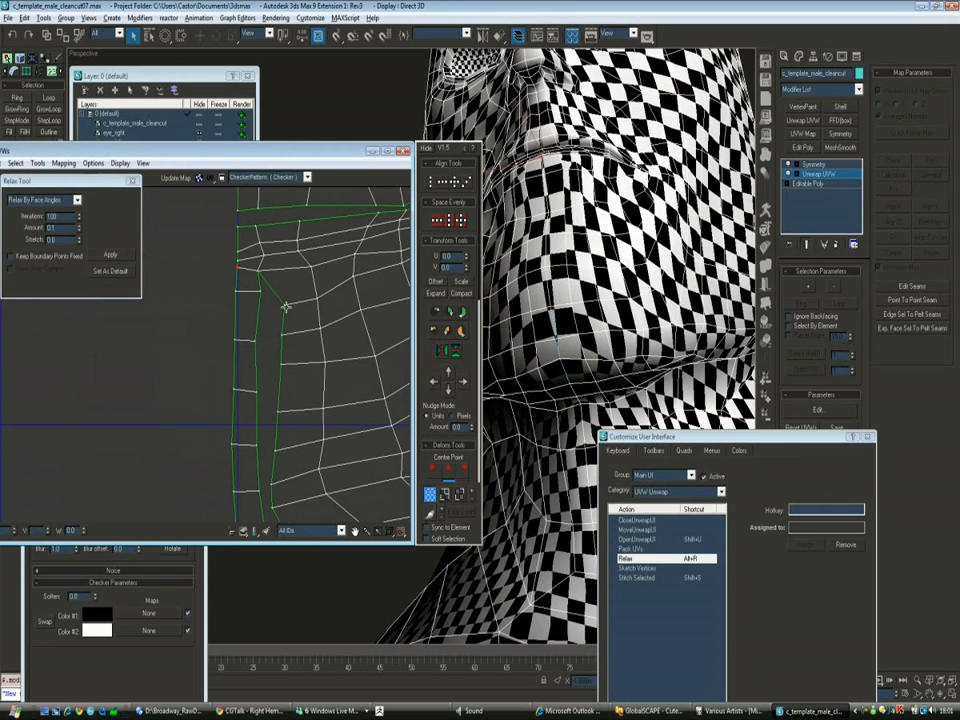
{"action": "mouse_move", "coordinate": [283, 366]}
{"action": "middle_mouse_down"}
{"action": "mouse_move", "coordinate": [306, 331]}
{"action": "mouse_move", "coordinate": [279, 386]}
{"action": "middle_mouse_up"}
{"action": "scroll", "coordinate": [339, 341], "scroll_direction": "down", "scroll_amount": 2}
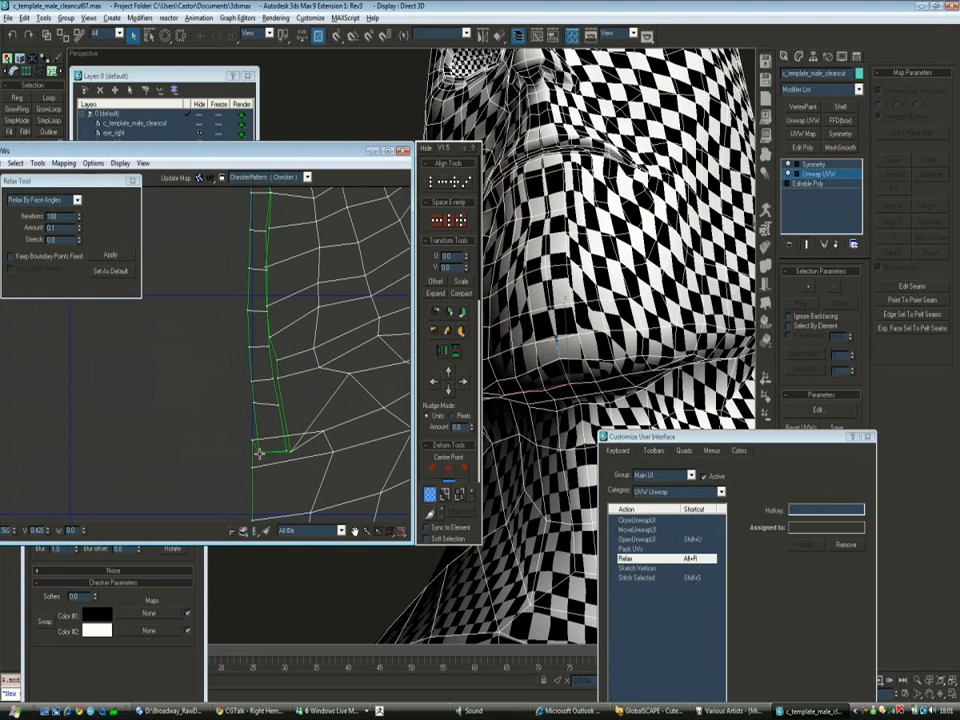
{"action": "middle_click_drag", "start_coordinate": [258, 453], "coordinate": [262, 306]}
{"action": "key", "text": "alt+r"}
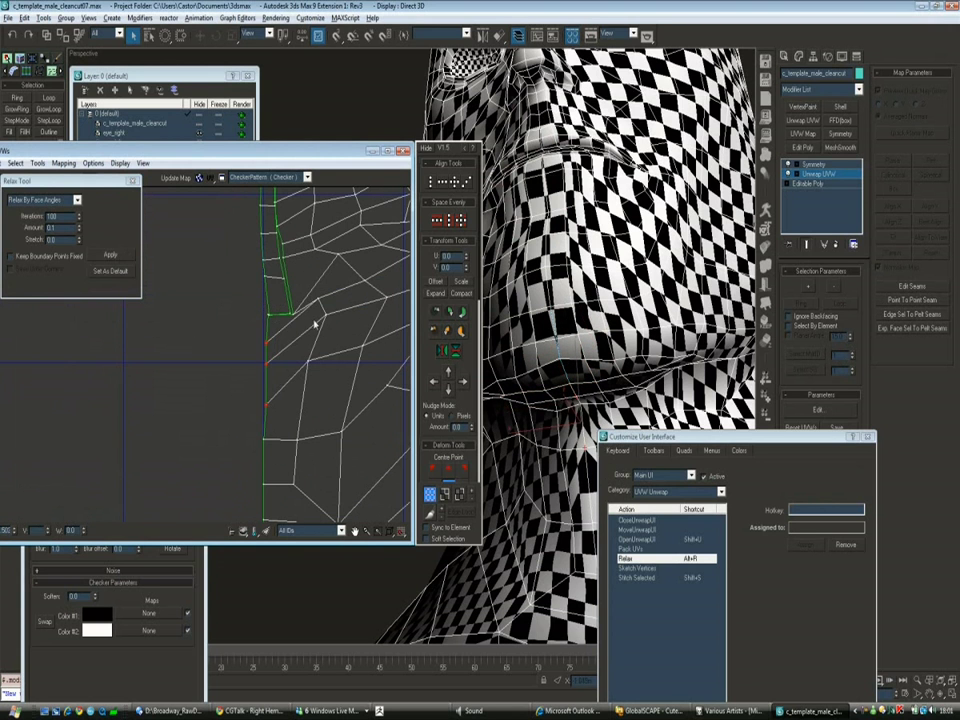
{"action": "scroll", "coordinate": [318, 347], "scroll_direction": "up", "scroll_amount": 2}
Box-select the vertices along the chin seam and relax them
{"action": "left_click_drag", "start_coordinate": [276, 351], "coordinate": [290, 392]}
{"action": "middle_click_drag", "start_coordinate": [295, 316], "coordinate": [291, 348]}
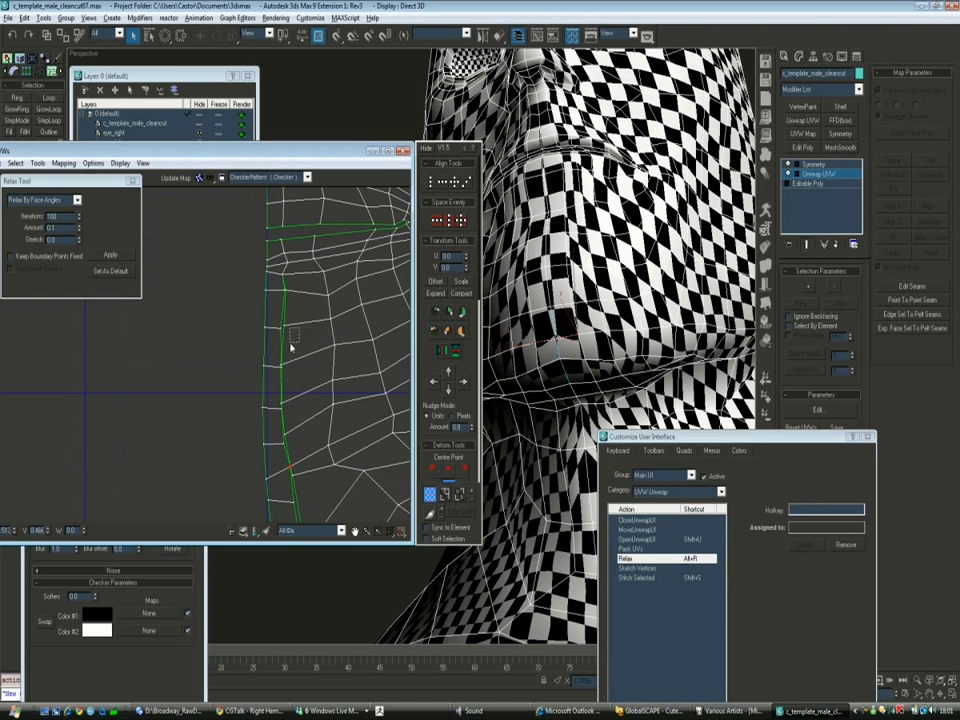
{"action": "middle_click_drag", "start_coordinate": [291, 396], "coordinate": [299, 353]}
{"action": "middle_click_drag", "start_coordinate": [297, 408], "coordinate": [310, 360]}
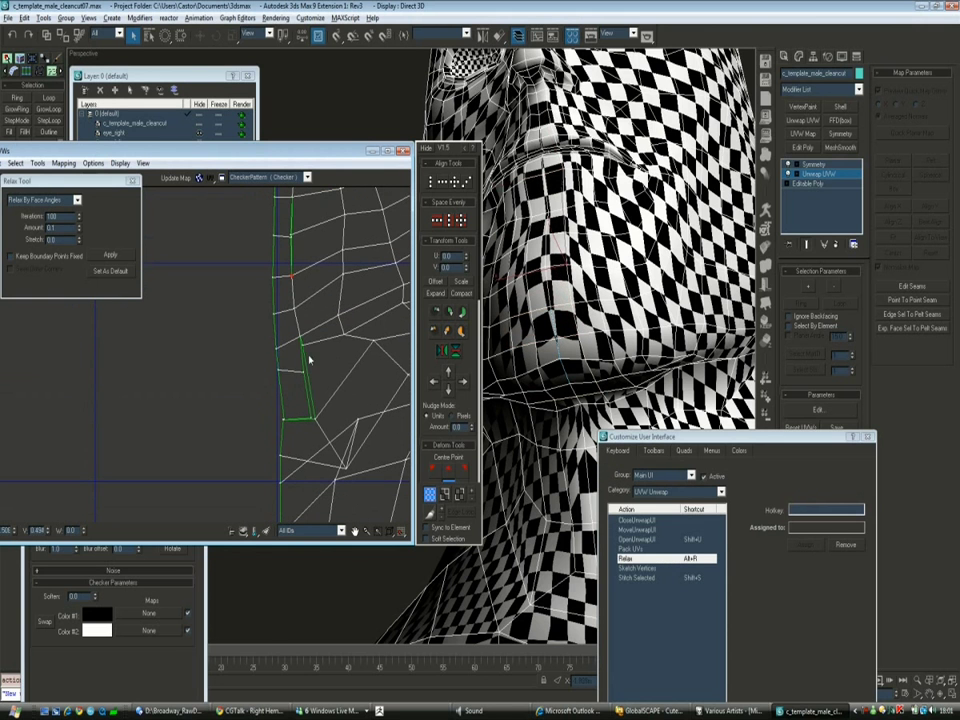
{"action": "scroll", "coordinate": [285, 418], "scroll_direction": "down", "scroll_amount": 5}
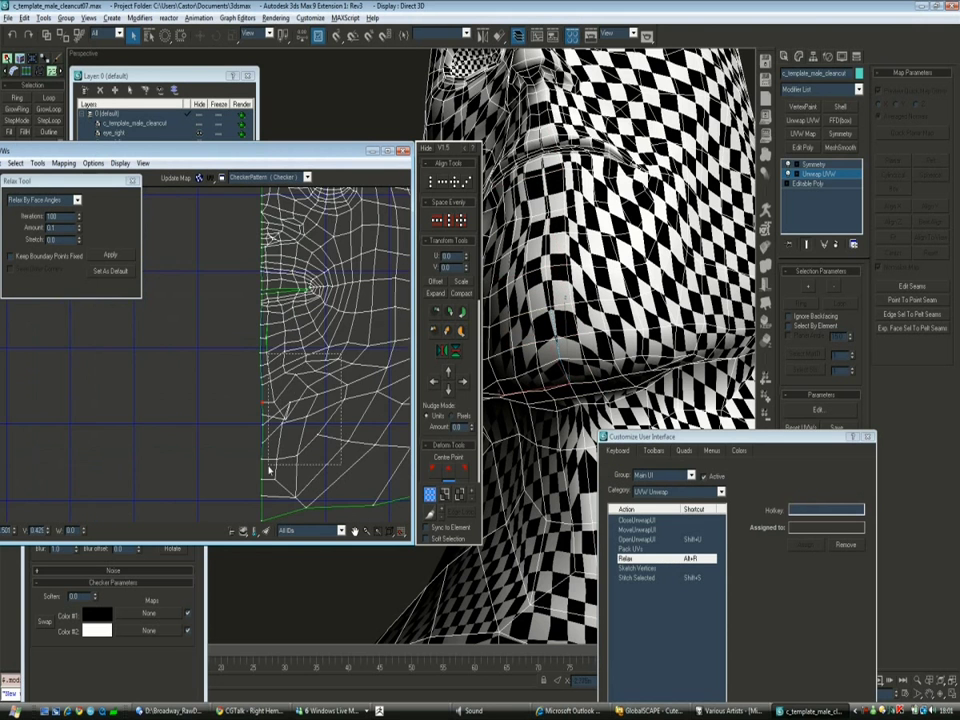
{"action": "left_click", "coordinate": [110, 256]}
{"action": "scroll", "coordinate": [245, 374], "scroll_direction": "down", "scroll_amount": 1}
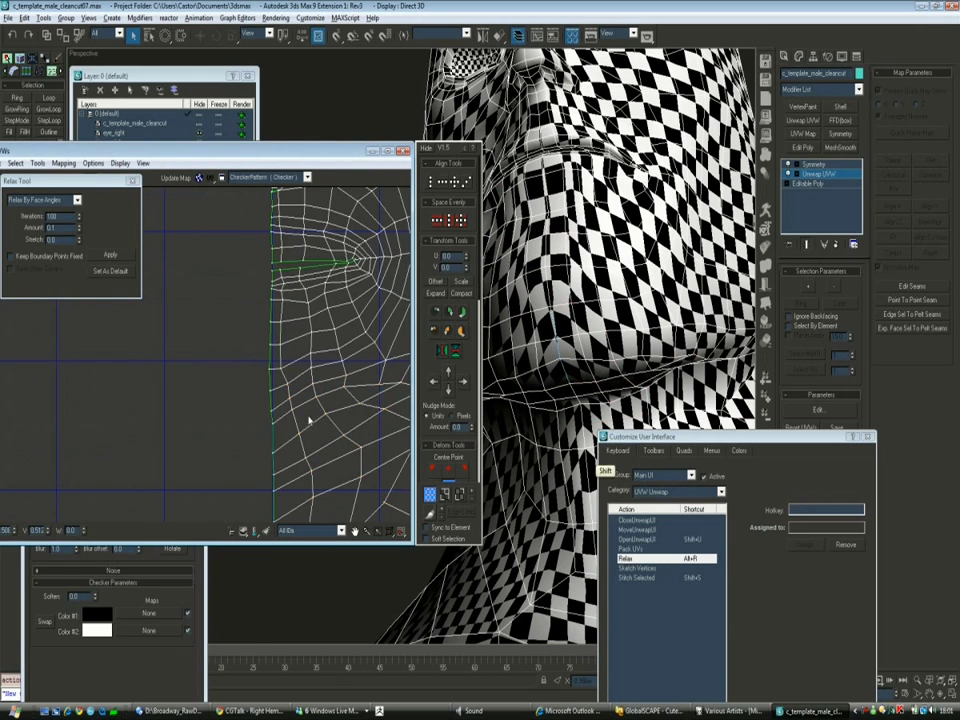
{"action": "scroll", "coordinate": [310, 420], "scroll_direction": "up", "scroll_amount": 2}
Reopen the Edit UVWs editor and frame the chin area
{"action": "scroll", "coordinate": [441, 308], "scroll_direction": "down", "scroll_amount": 6}
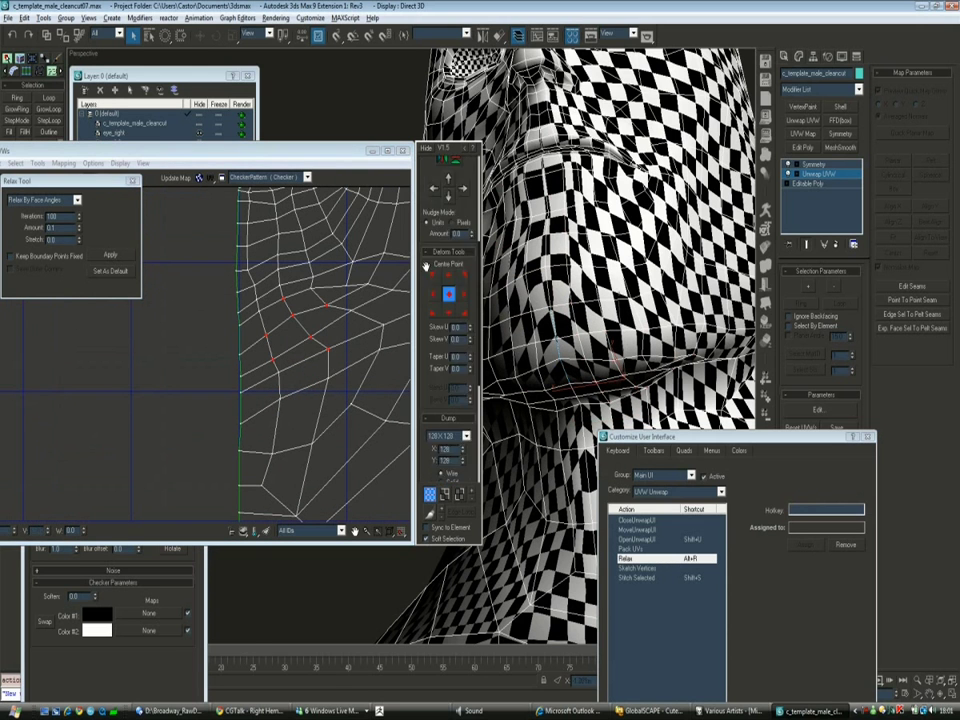
{"action": "scroll", "coordinate": [441, 308], "scroll_direction": "up", "scroll_amount": 4}
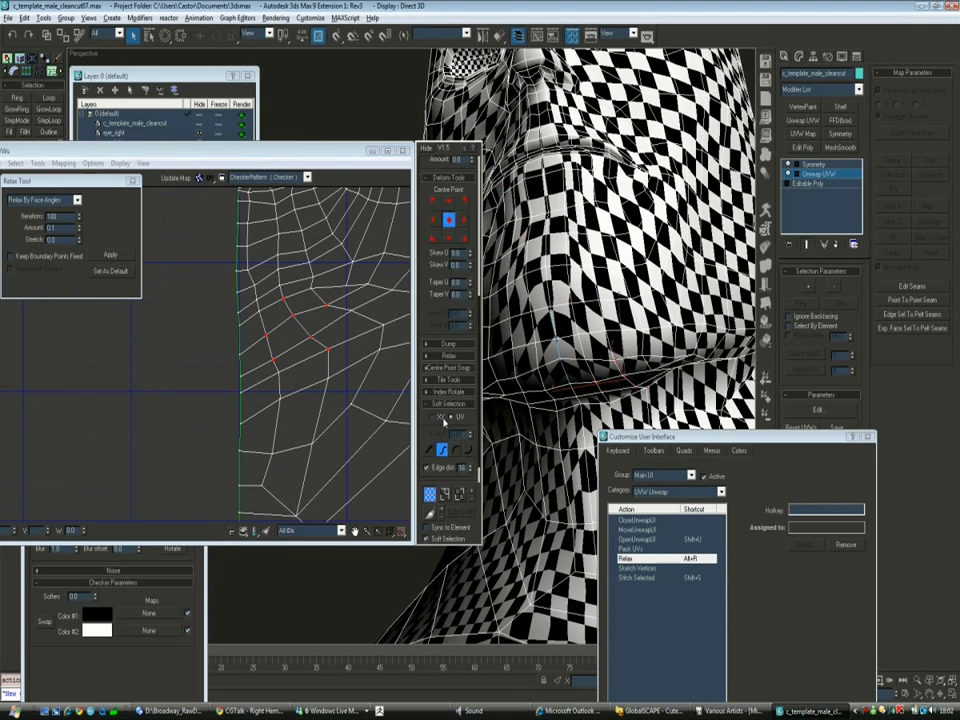
{"action": "left_click", "coordinate": [402, 151]}
{"action": "left_click", "coordinate": [816, 409]}
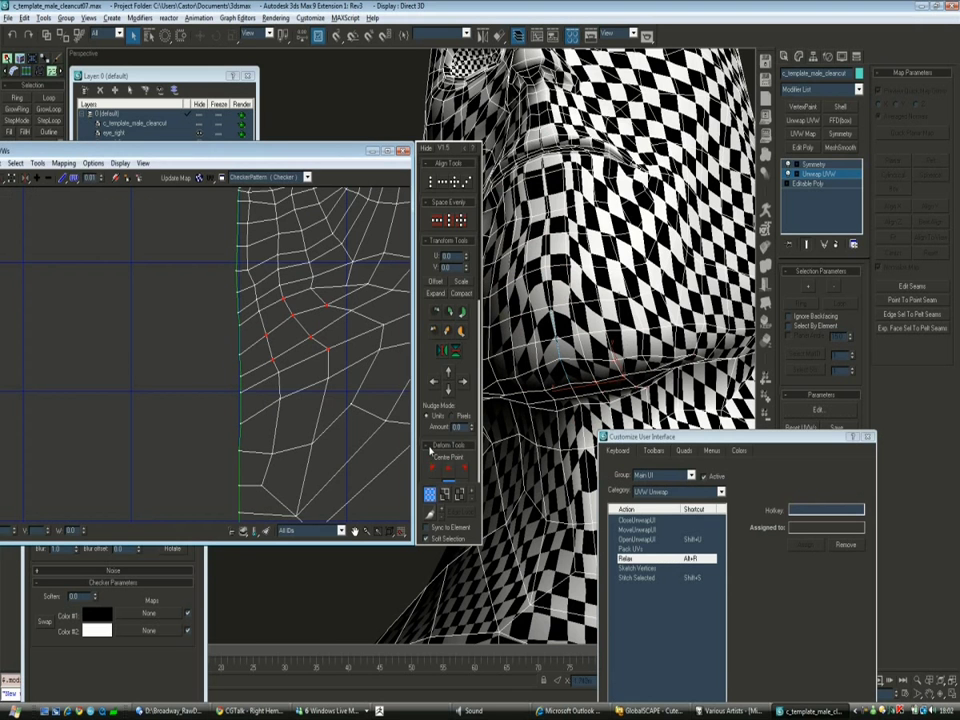
{"action": "scroll", "coordinate": [439, 452], "scroll_direction": "down", "scroll_amount": 3}
{"action": "middle_click_drag", "start_coordinate": [290, 338], "coordinate": [231, 340]}
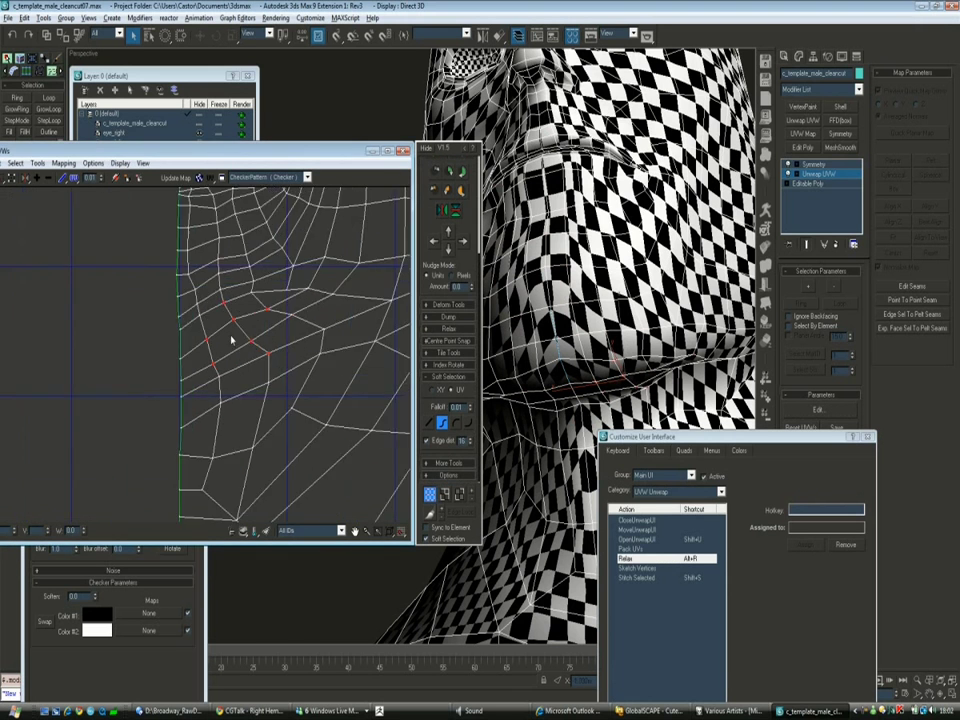
{"action": "scroll", "coordinate": [231, 340], "scroll_direction": "down", "scroll_amount": 2}
Grow a chin vertex selection, open the Relax Tool, and orbit to view under the chin
{"action": "left_click", "coordinate": [260, 364]}
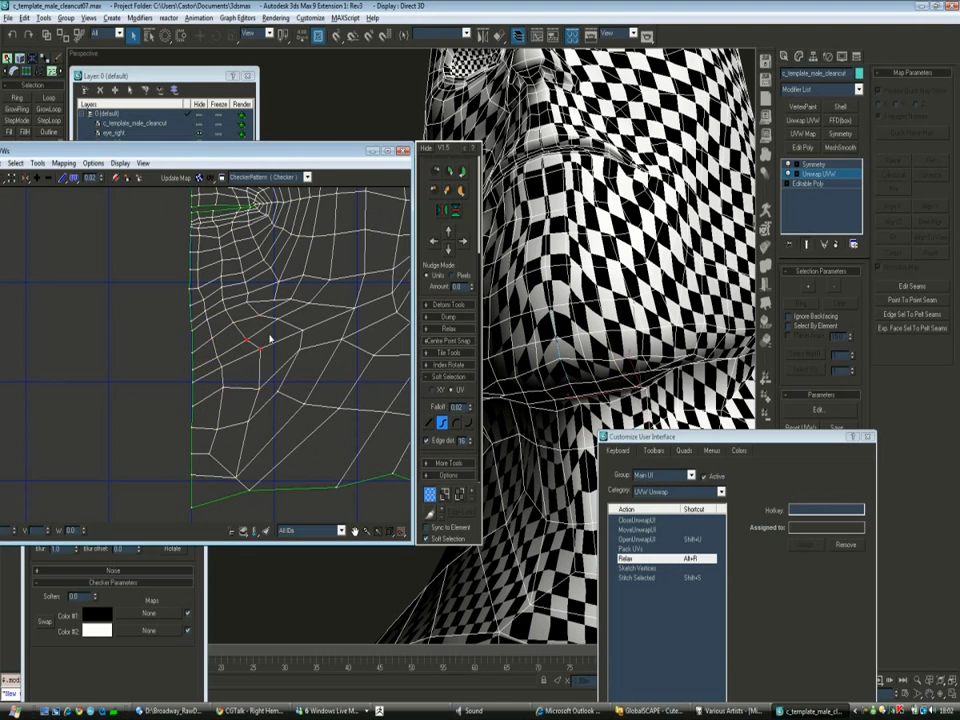
{"action": "key", "text": "ctrl+Page_Up"}
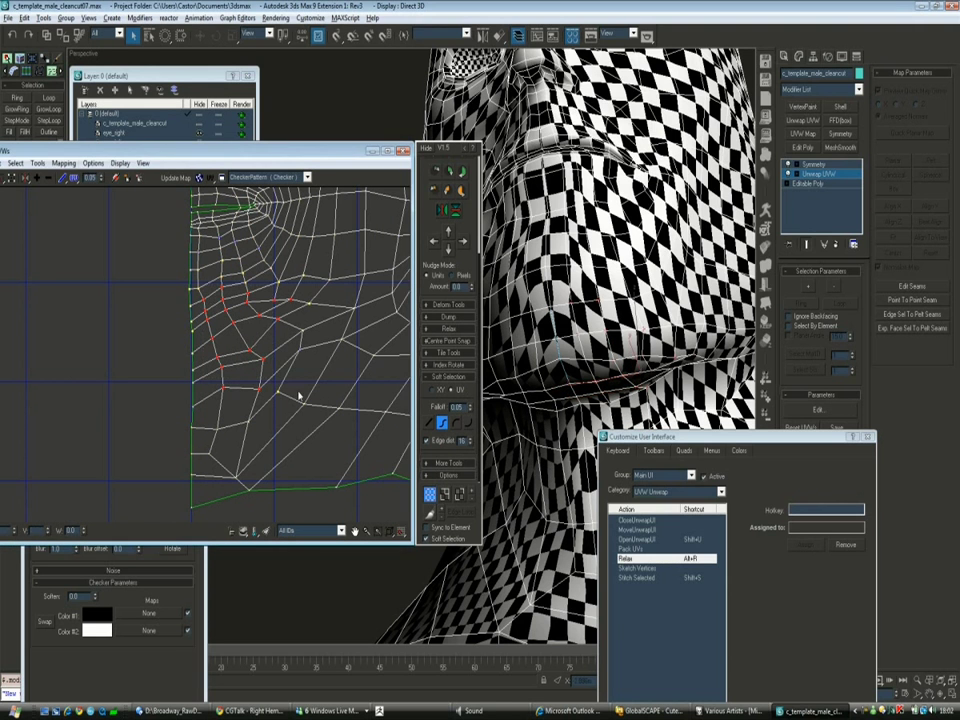
{"action": "left_click", "coordinate": [37, 162]}
{"action": "left_click", "coordinate": [60, 330]}
{"action": "left_click", "coordinate": [268, 364]}
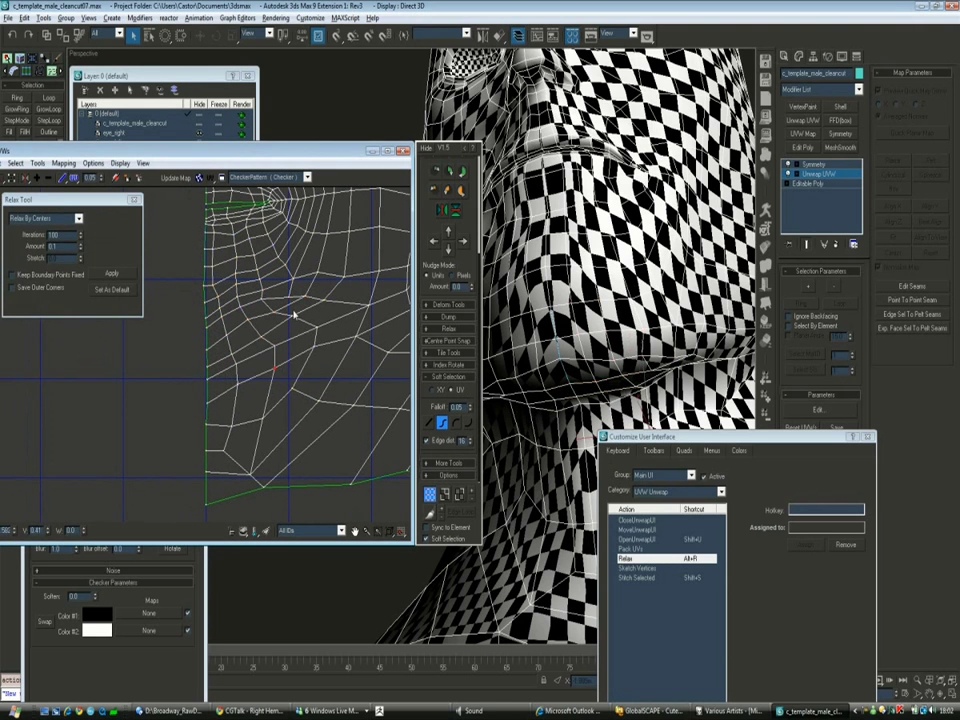
{"action": "scroll", "coordinate": [625, 262], "scroll_direction": "down", "scroll_amount": 5}
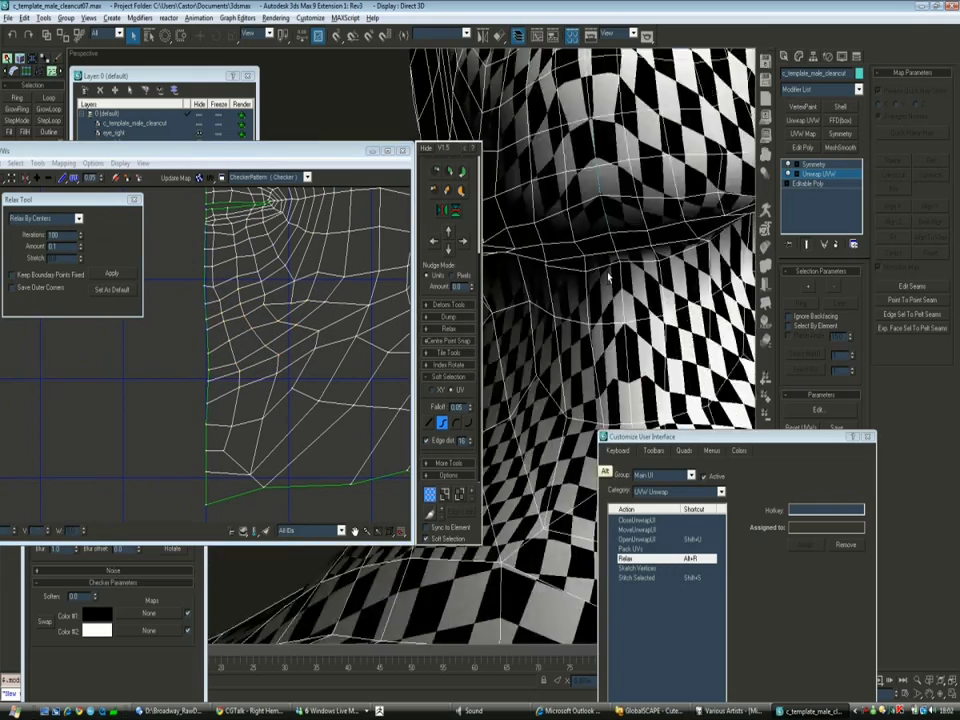
{"action": "middle_click_drag", "start_coordinate": [625, 262], "coordinate": [560, 225], "text": "alt"}
Select a patch of neck-front faces and relax their UVs with Relax By Face Angles
{"action": "key", "text": "3"}
{"action": "left_click", "coordinate": [274, 420]}
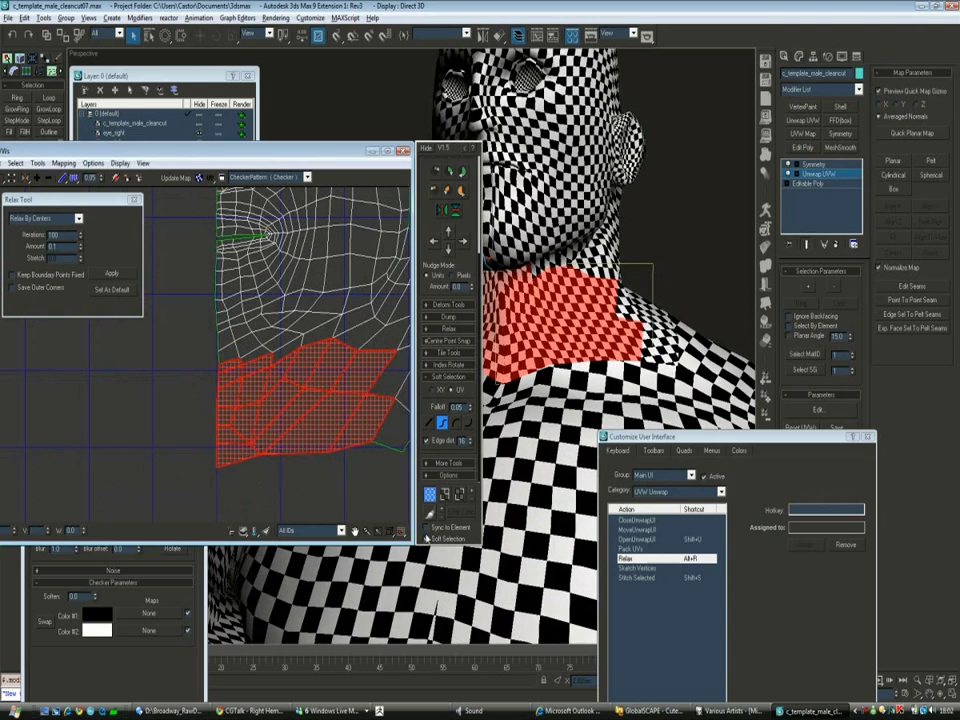
{"action": "middle_click_drag", "start_coordinate": [620, 260], "coordinate": [585, 245], "text": "alt"}
{"action": "right_click", "coordinate": [150, 300]}
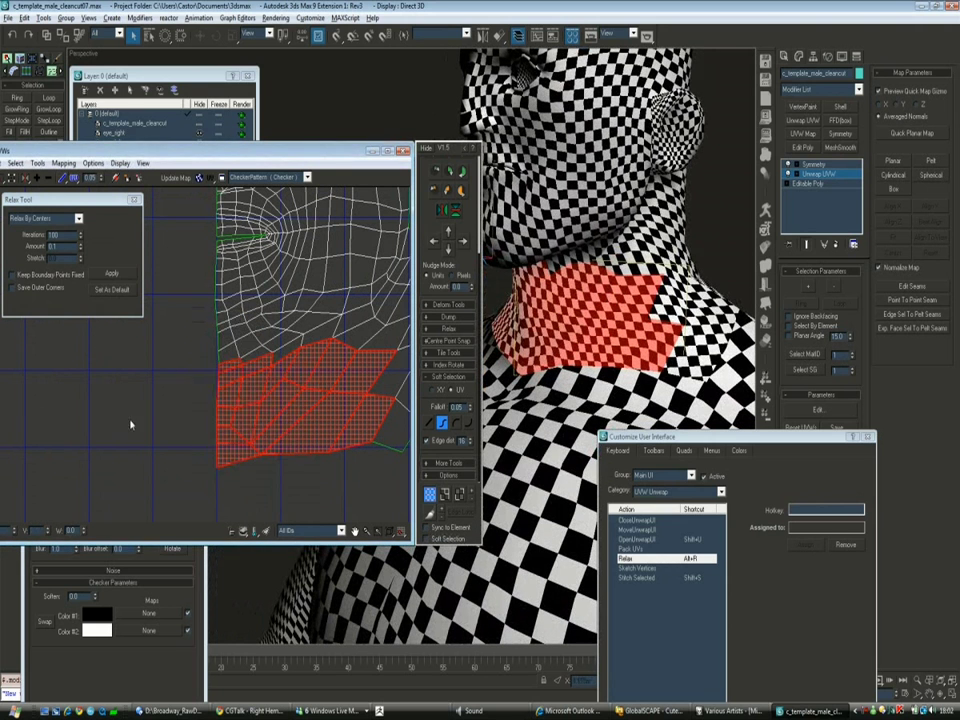
{"action": "left_click_drag", "start_coordinate": [262, 486], "coordinate": [257, 487]}
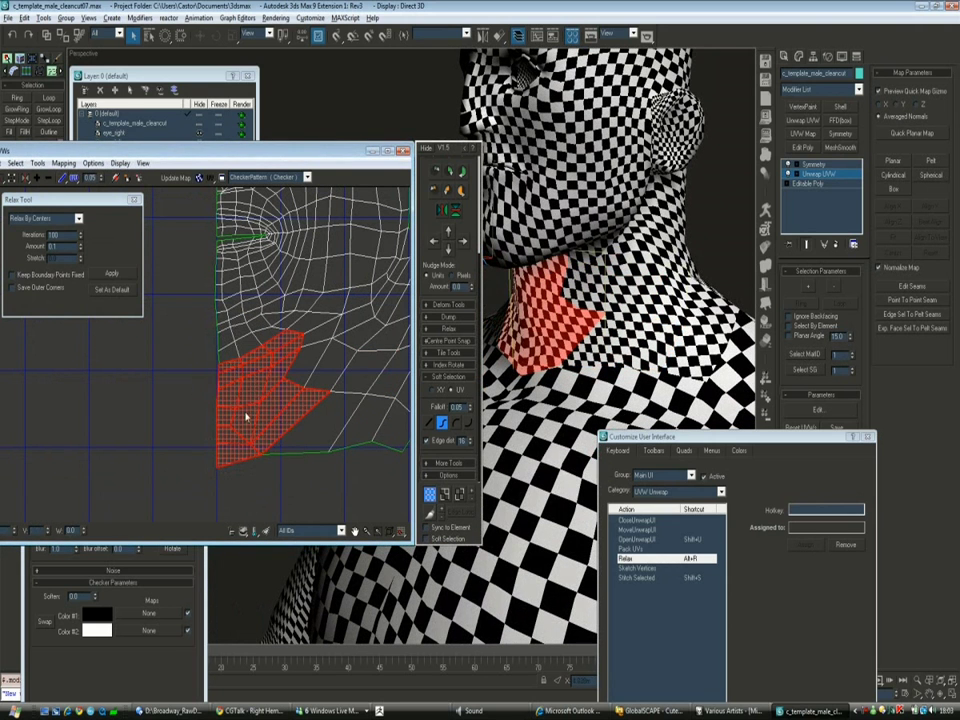
{"action": "left_click", "coordinate": [78, 218]}
{"action": "left_click", "coordinate": [45, 228]}
{"action": "left_click", "coordinate": [112, 273]}
{"action": "middle_click_drag", "start_coordinate": [255, 360], "coordinate": [245, 385]}
{"action": "scroll", "coordinate": [233, 396], "scroll_direction": "up", "scroll_amount": 3}
{"action": "left_click", "coordinate": [233, 396]}
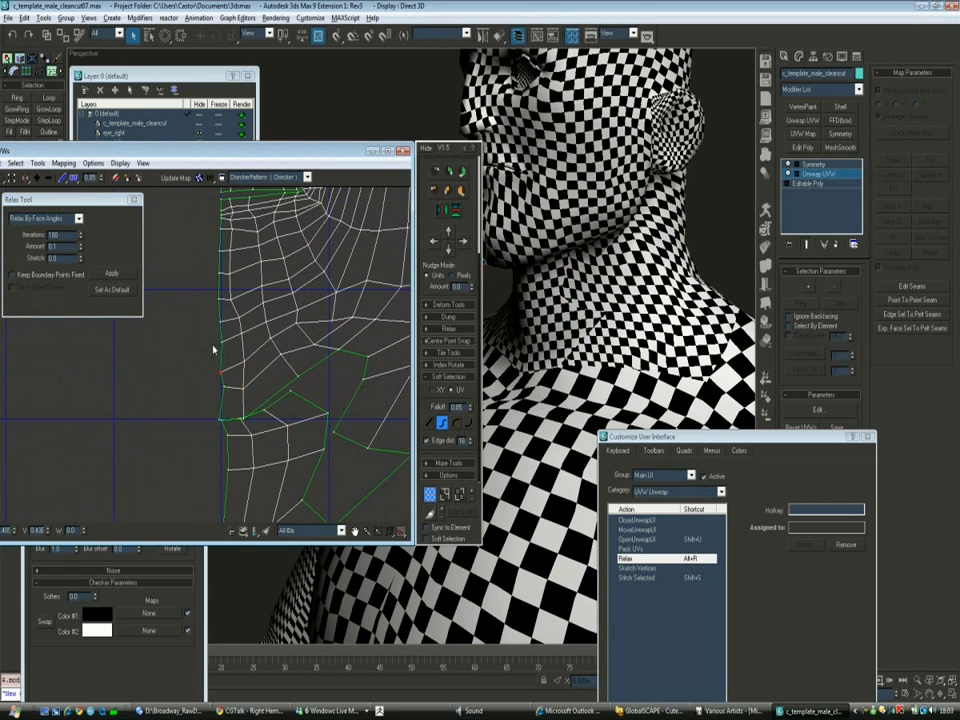
Relax the selected neck UV vertices below the jaw
{"action": "middle_click_drag", "start_coordinate": [113, 279], "coordinate": [220, 435], "text": "alt"}
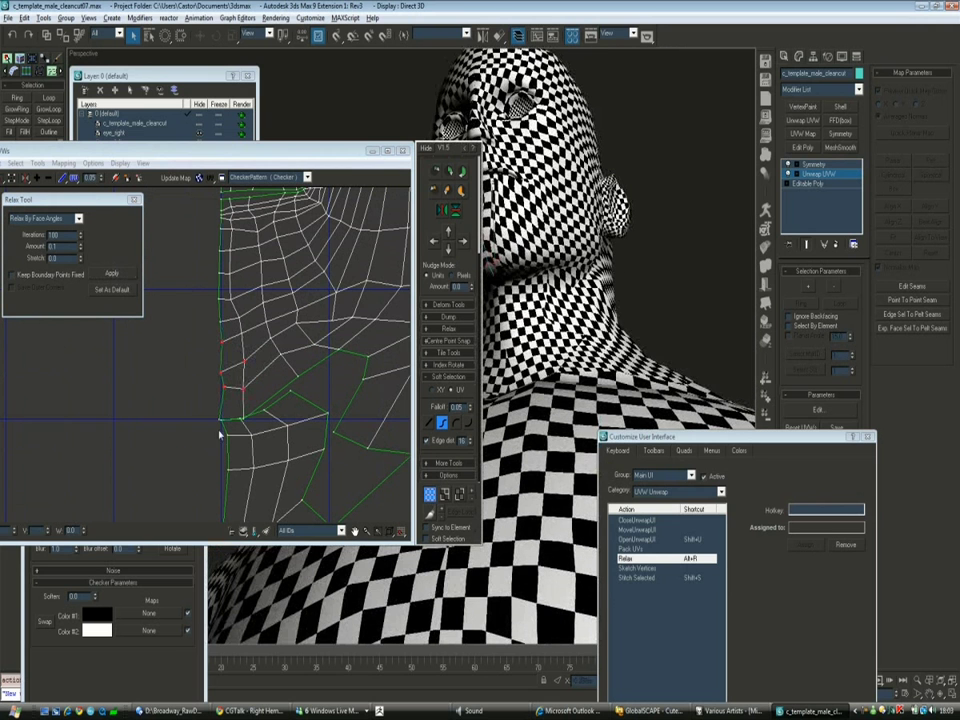
{"action": "scroll", "coordinate": [240, 428], "scroll_direction": "up", "scroll_amount": 1}
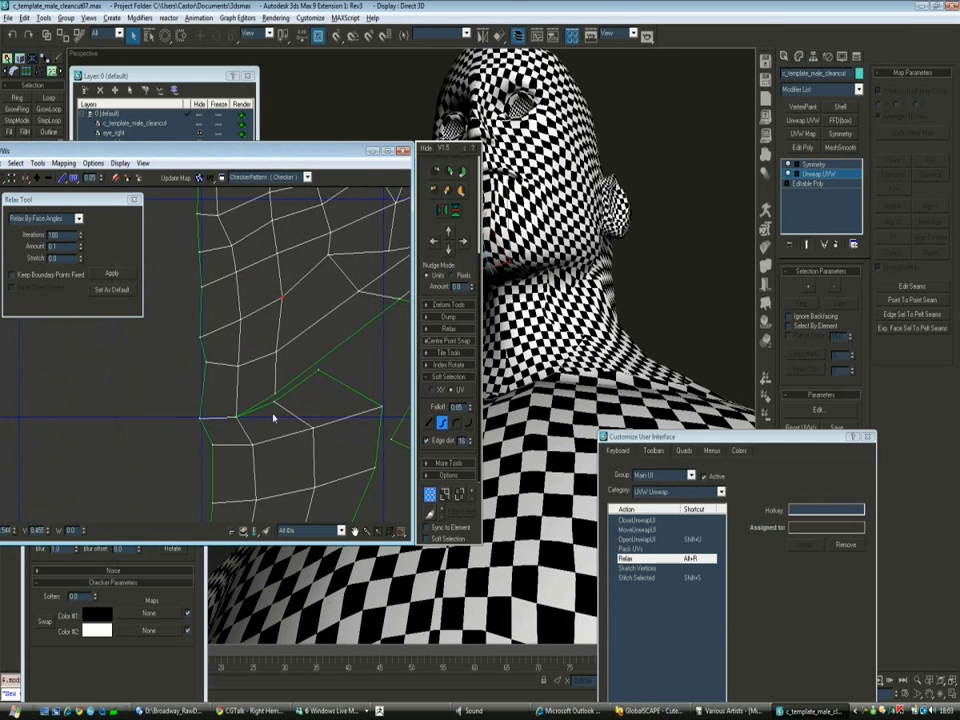
{"action": "scroll", "coordinate": [273, 418], "scroll_direction": "down", "scroll_amount": 2}
{"action": "middle_click_drag", "start_coordinate": [289, 403], "coordinate": [282, 343]}
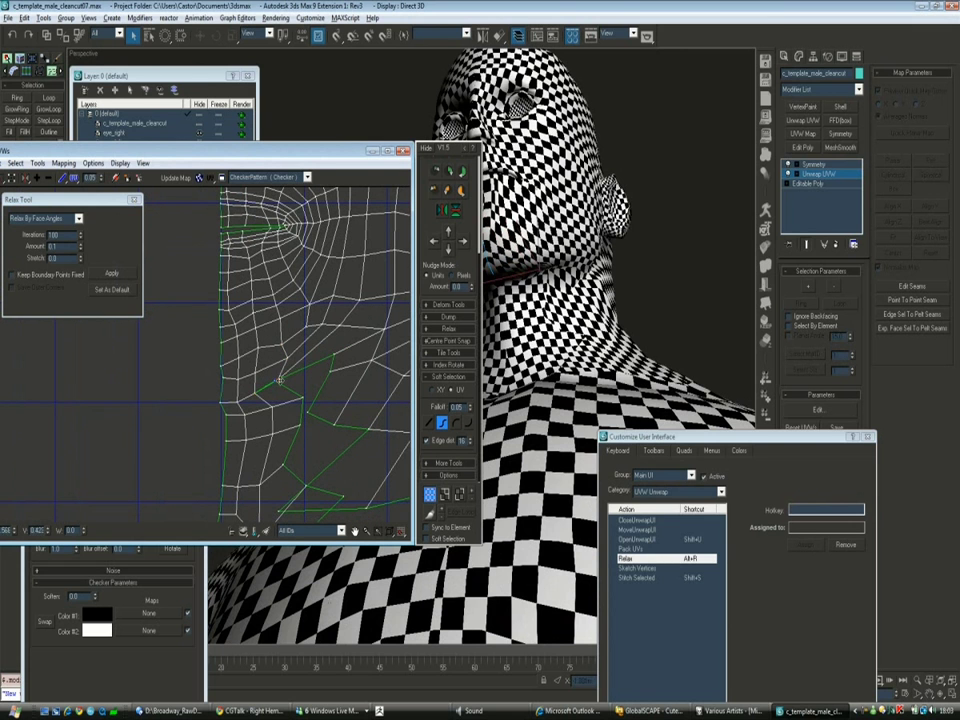
{"action": "scroll", "coordinate": [315, 405], "scroll_direction": "up", "scroll_amount": 2}
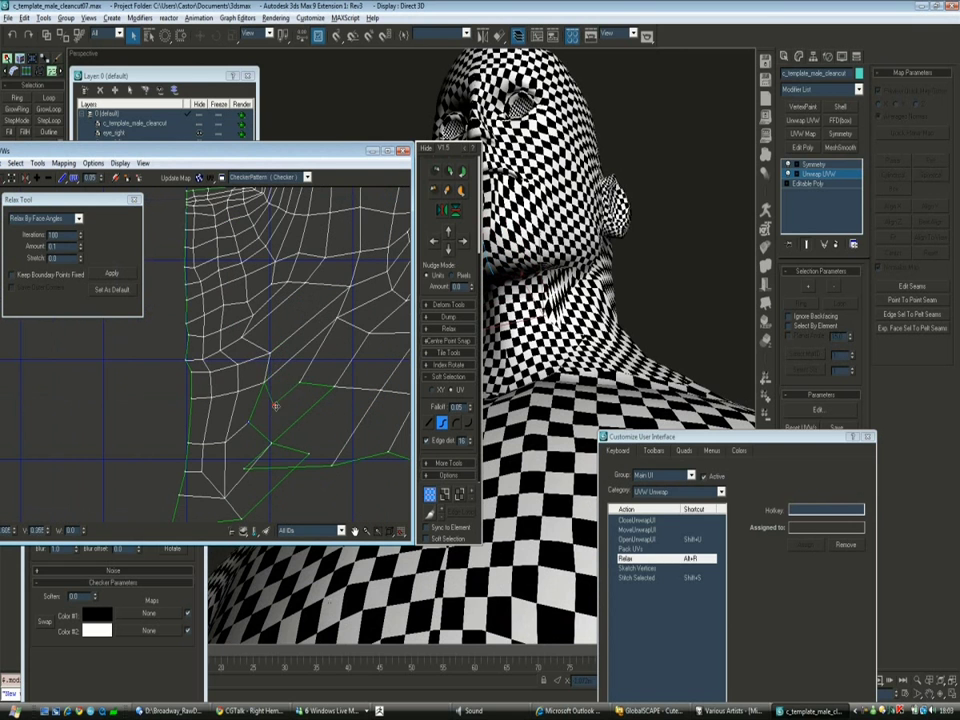
{"action": "scroll", "coordinate": [251, 429], "scroll_direction": "down", "scroll_amount": 2}
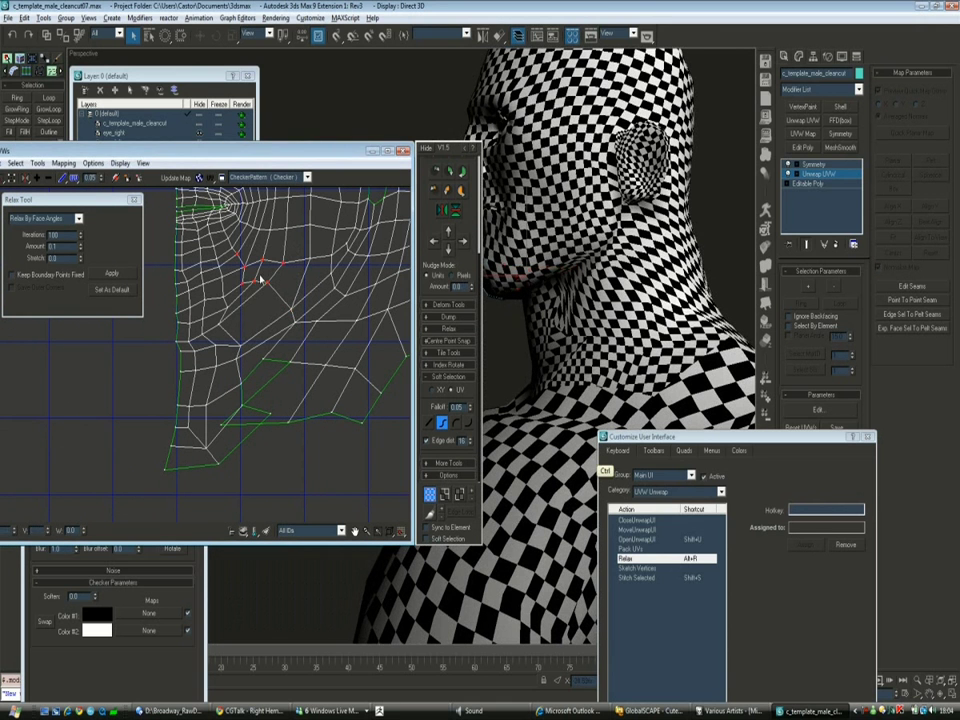
{"action": "left_click", "coordinate": [131, 275]}
Brush-relax the neck region and pull spiked UV vertices back into line
{"action": "scroll", "coordinate": [208, 388], "scroll_direction": "up", "scroll_amount": 1}
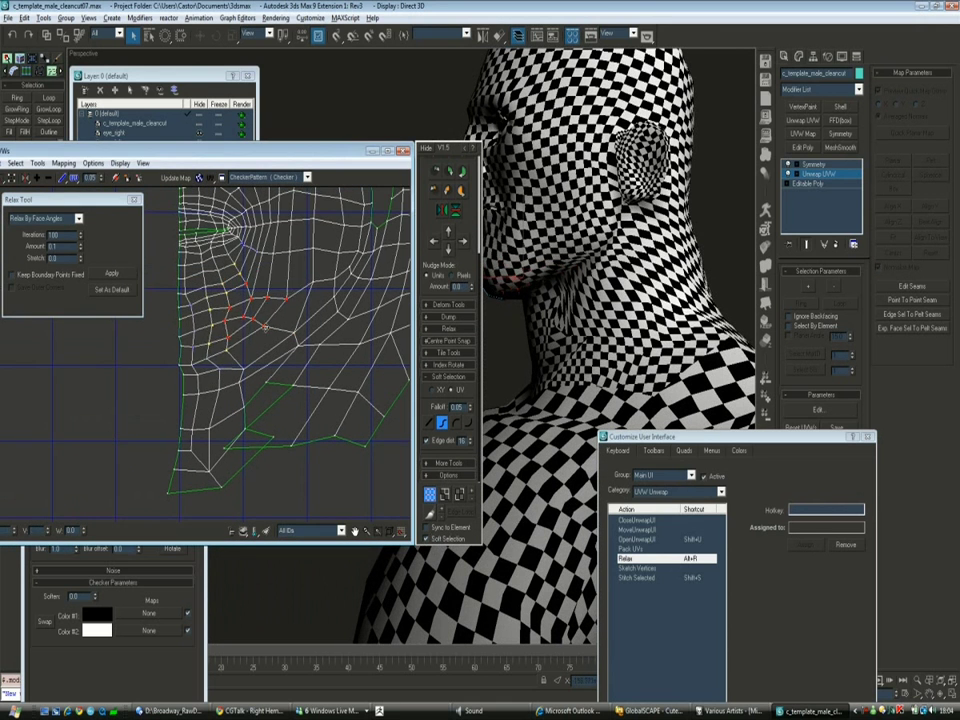
{"action": "mouse_move", "coordinate": [264, 335]}
{"action": "left_mouse_down"}
{"action": "mouse_move", "coordinate": [287, 399]}
{"action": "mouse_move", "coordinate": [266, 413]}
{"action": "left_mouse_up"}
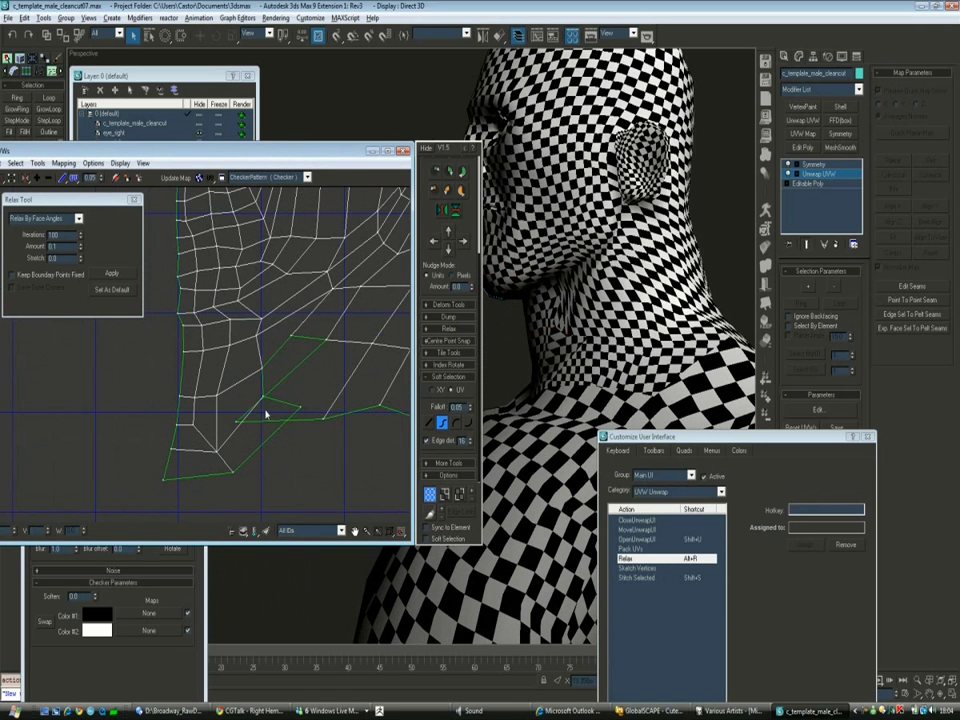
{"action": "mouse_move", "coordinate": [323, 345]}
{"action": "left_mouse_down"}
{"action": "mouse_move", "coordinate": [294, 401]}
{"action": "mouse_move", "coordinate": [309, 356]}
{"action": "left_mouse_up"}
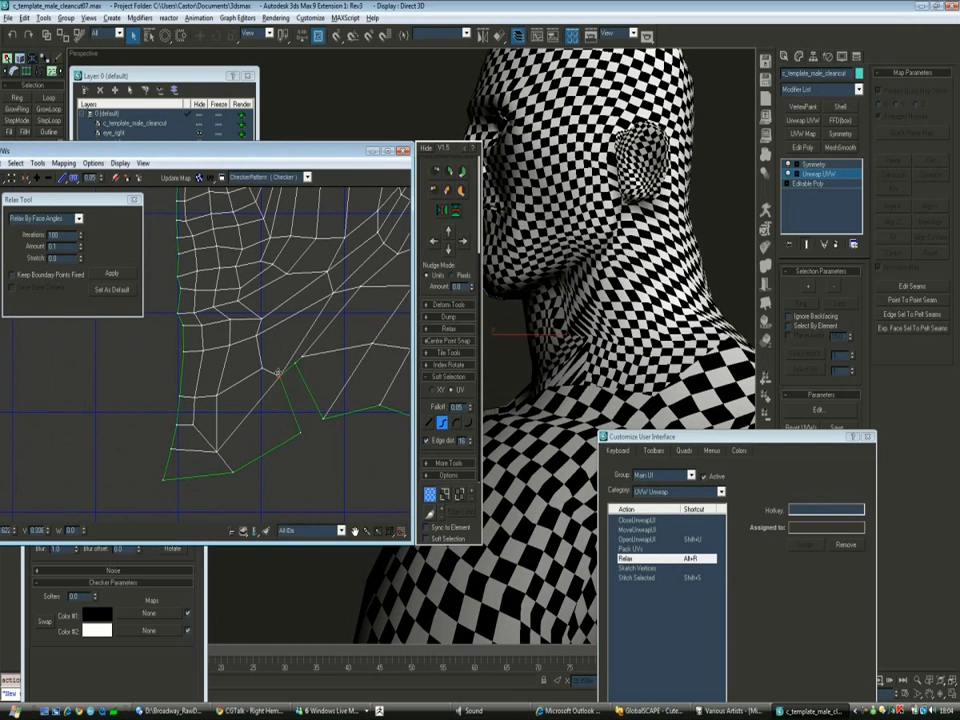
{"action": "left_click_drag", "start_coordinate": [270, 408], "coordinate": [305, 438]}
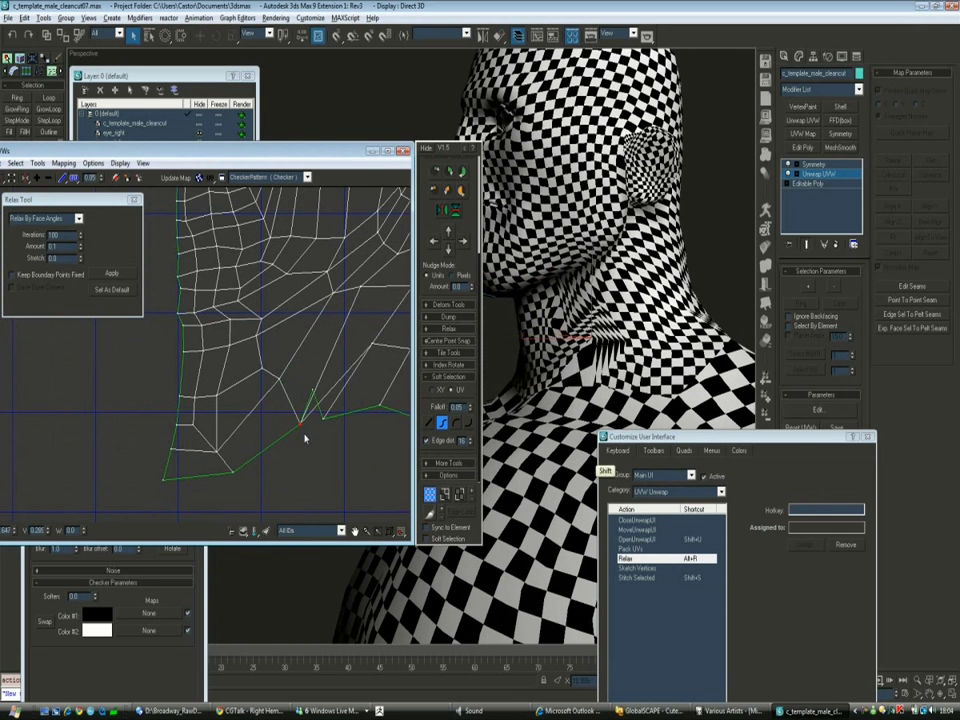
{"action": "scroll", "coordinate": [259, 380], "scroll_direction": "down", "scroll_amount": 2}
Relax the whole neck and face UV mesh repeatedly with Alt+R
{"action": "left_click", "coordinate": [118, 273]}
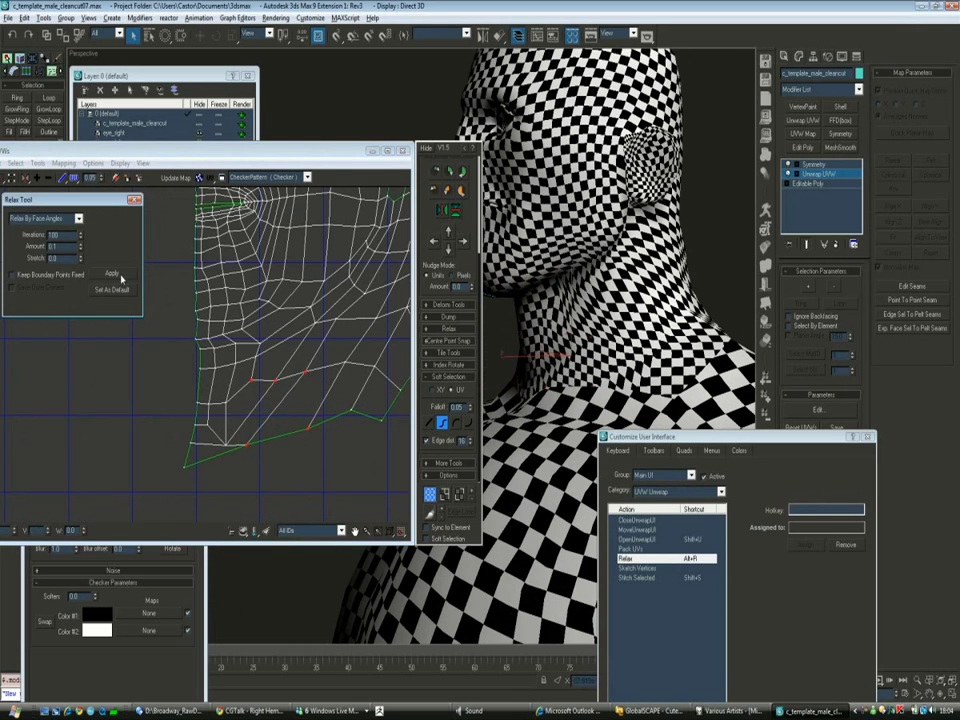
{"action": "scroll", "coordinate": [485, 320], "scroll_direction": "up", "scroll_amount": 5}
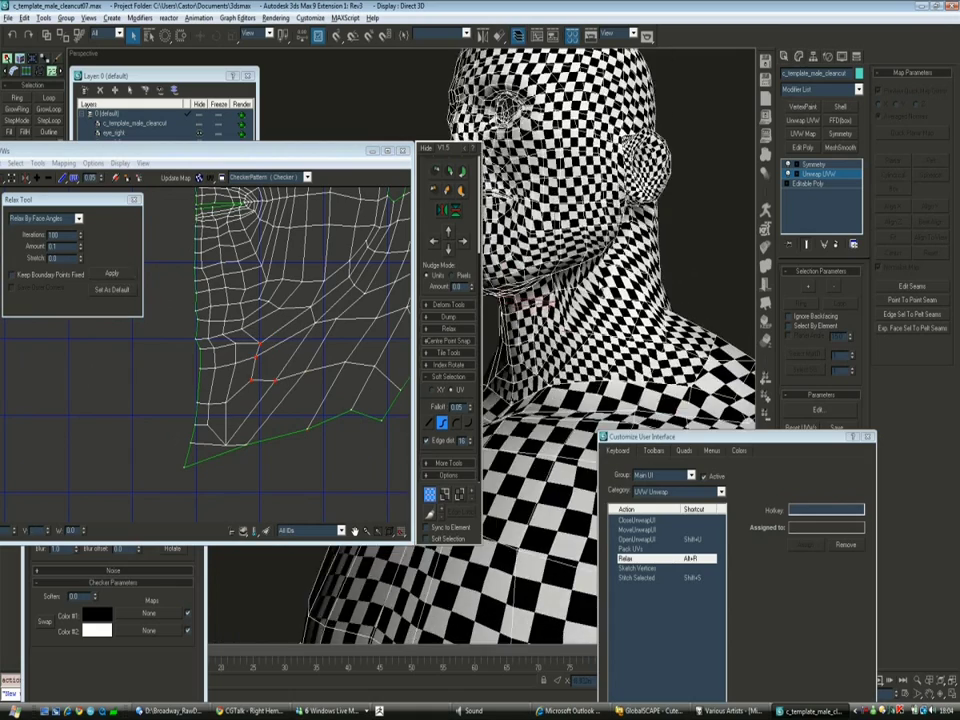
{"action": "scroll", "coordinate": [256, 376], "scroll_direction": "up", "scroll_amount": 3}
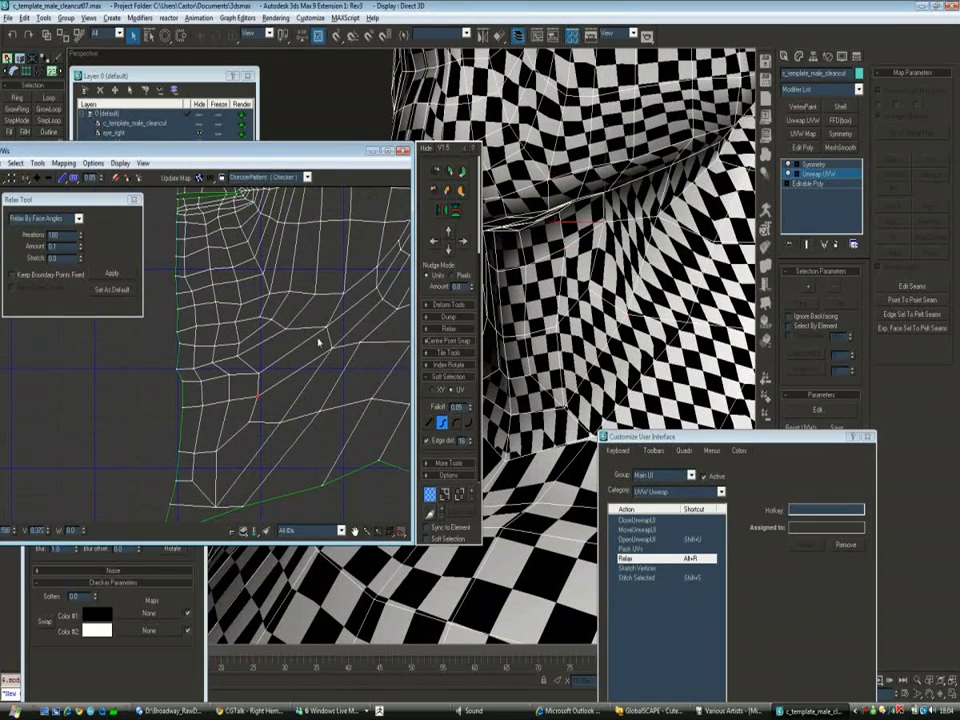
{"action": "key", "text": "alt+r"}
{"action": "key", "text": "alt+r"}
{"action": "key", "text": "alt+r"}
{"action": "key", "text": "alt+r"}
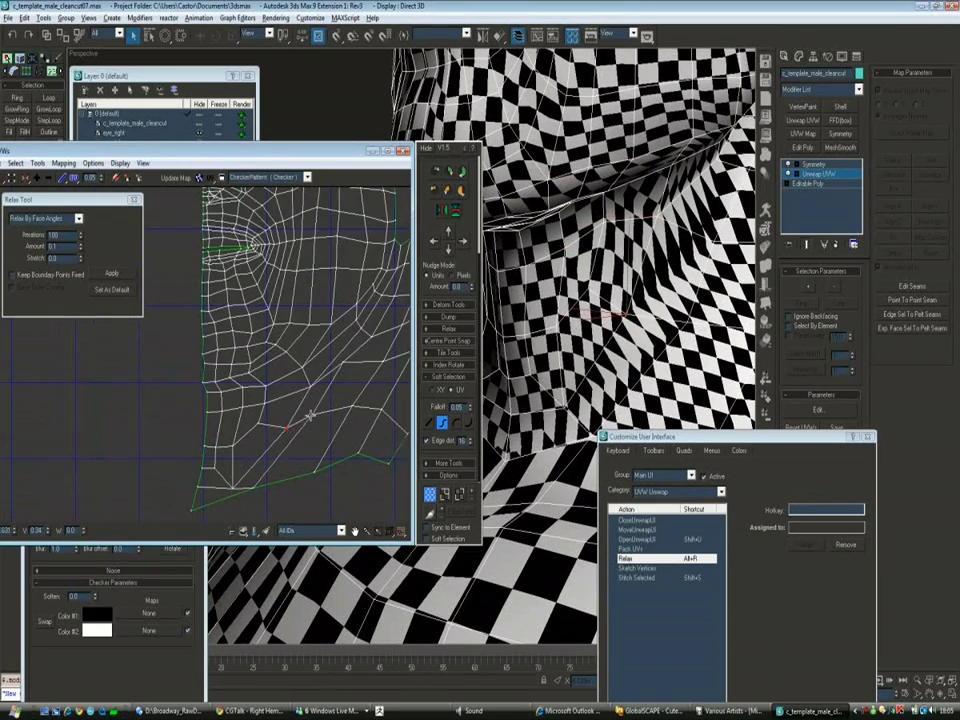
{"action": "key", "text": "alt+r"}
{"action": "key", "text": "alt+r"}
{"action": "key", "text": "alt+r"}
{"action": "key", "text": "alt+r"}
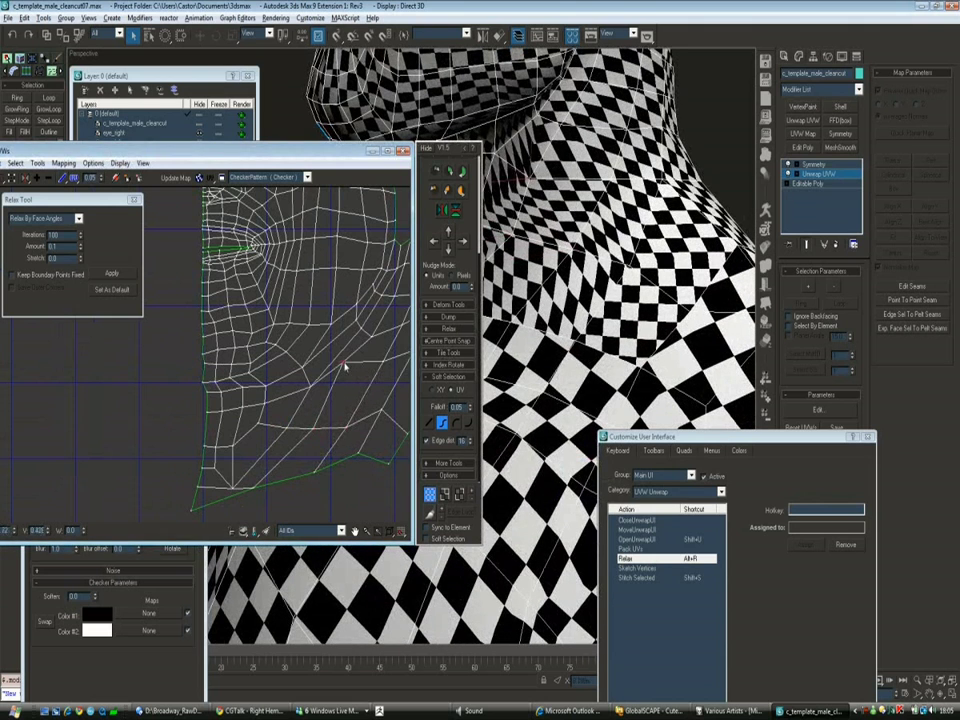
{"action": "key", "text": "alt+r"}
{"action": "key", "text": "alt+r"}
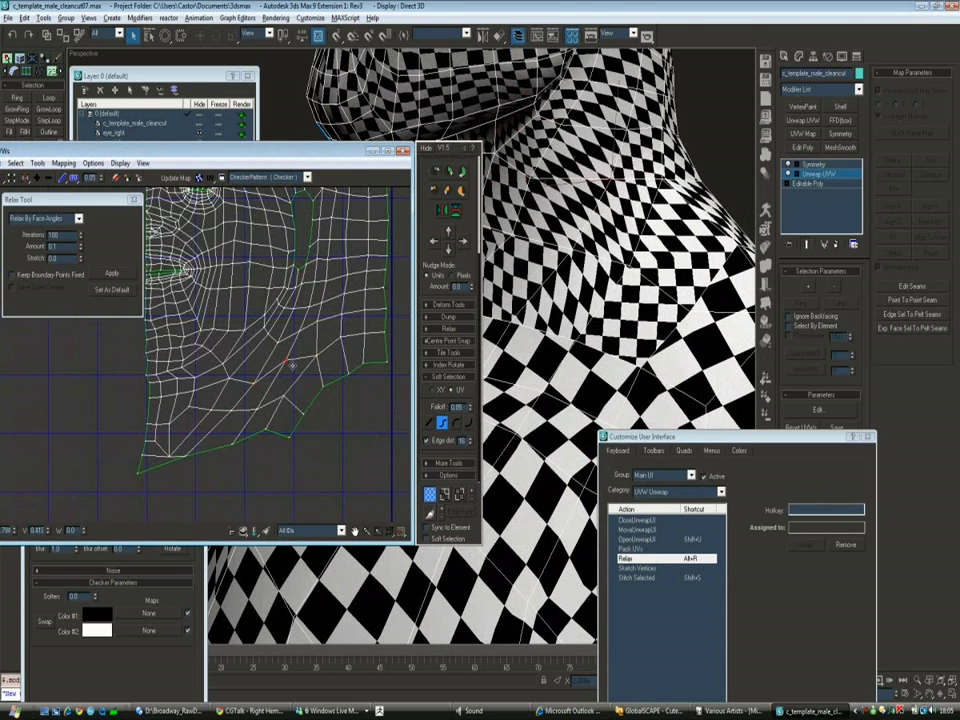
{"action": "key", "text": "alt+r"}
{"action": "key", "text": "alt+r"}
{"action": "key", "text": "alt+r"}
{"action": "key", "text": "alt+r"}
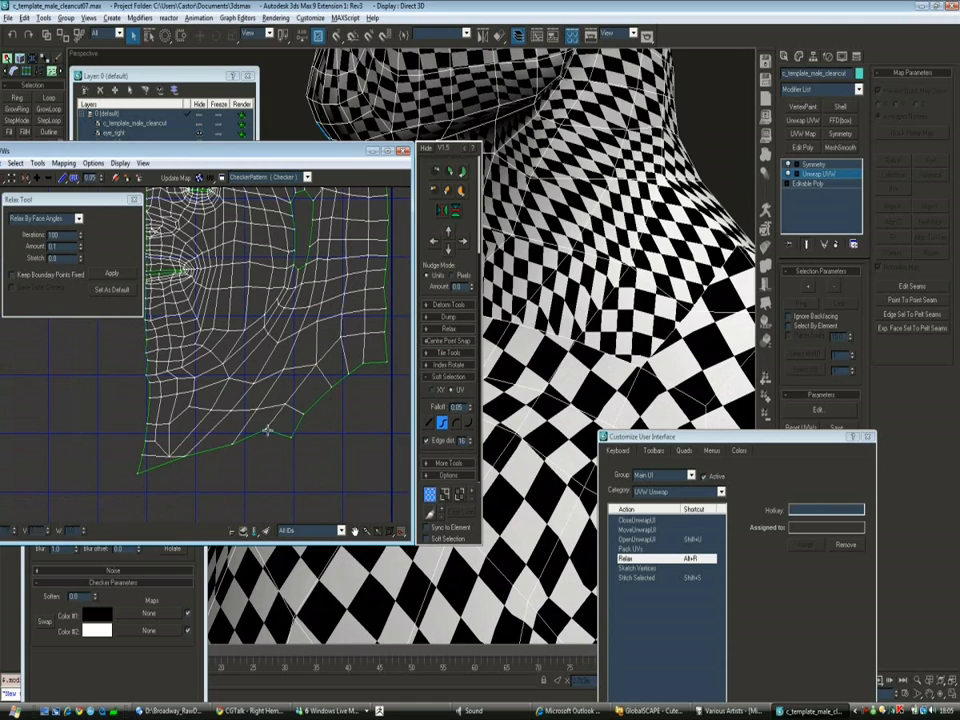
{"action": "scroll", "coordinate": [268, 432], "scroll_direction": "up", "scroll_amount": 3}
{"action": "key", "text": "alt+r"}
Relax the UVs once more and move the UV editor window up and right
{"action": "left_click", "coordinate": [272, 345]}
{"action": "scroll", "coordinate": [275, 350], "scroll_direction": "up", "scroll_amount": 2}
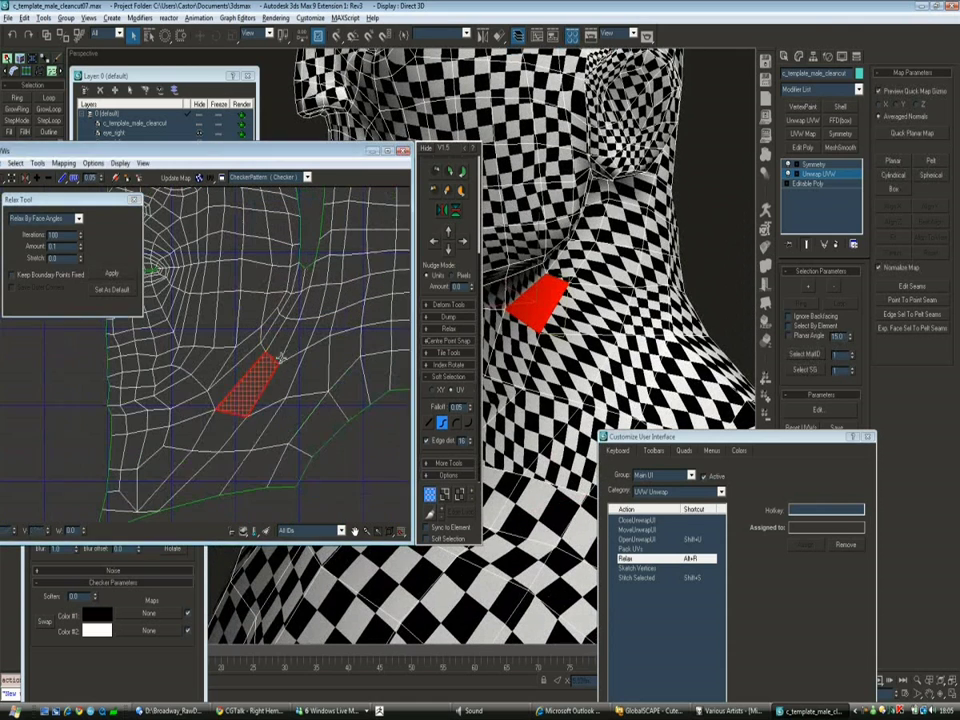
{"action": "left_click", "coordinate": [255, 424]}
{"action": "key", "text": "alt+r"}
{"action": "key", "text": "alt+r"}
{"action": "key", "text": "alt+r"}
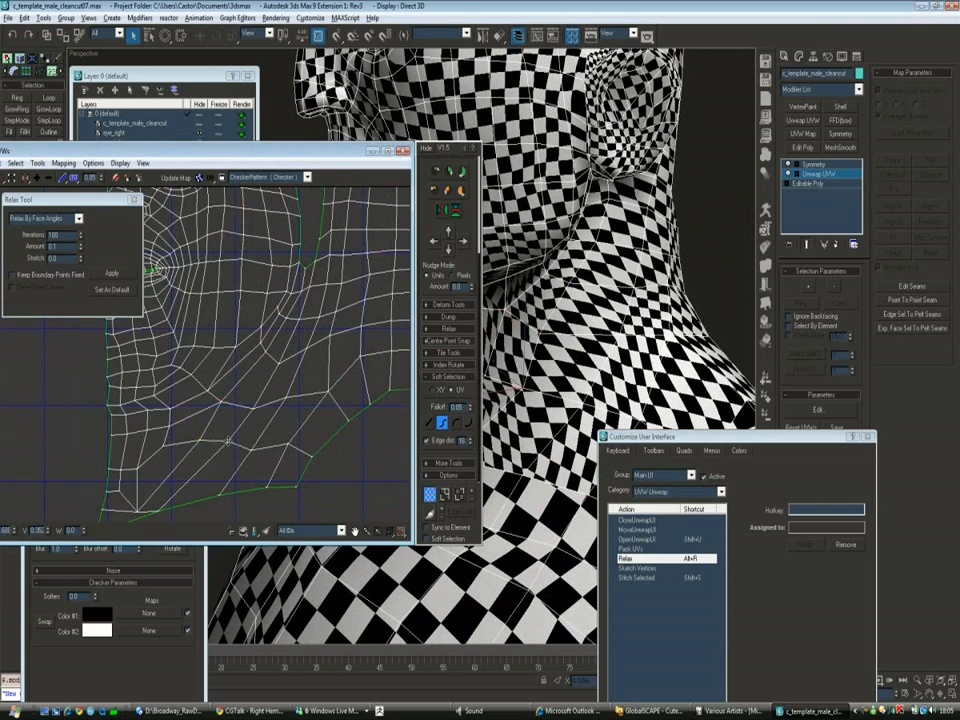
{"action": "middle_click_drag", "start_coordinate": [139, 476], "coordinate": [236, 380]}
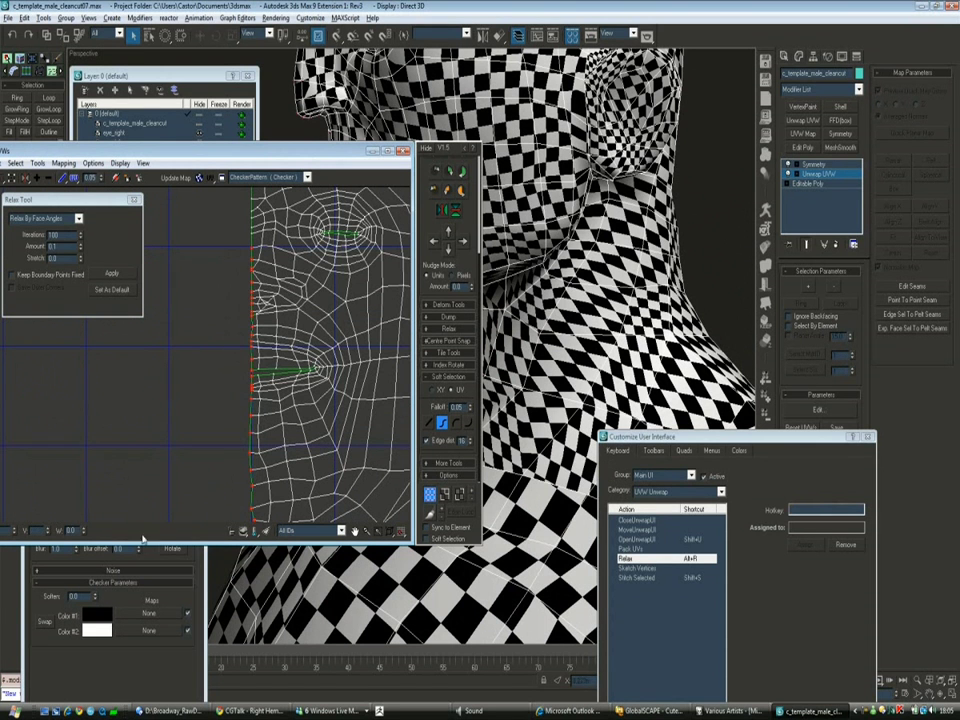
{"action": "scroll", "coordinate": [250, 380], "scroll_direction": "up", "scroll_amount": 2}
{"action": "left_click_drag", "start_coordinate": [200, 150], "coordinate": [304, 105]}
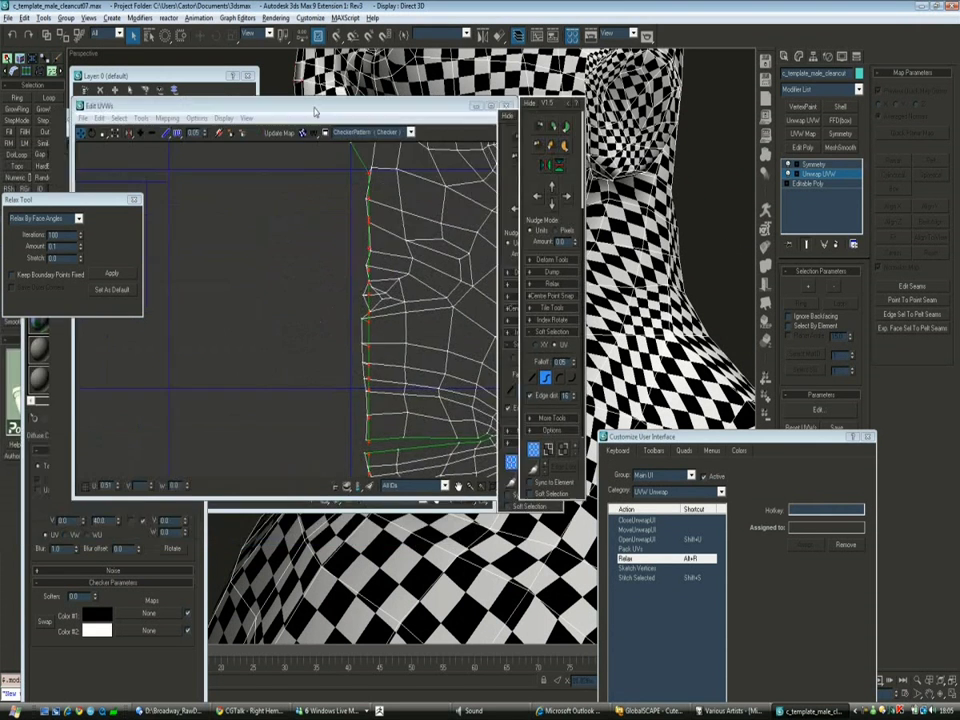
{"action": "scroll", "coordinate": [258, 350], "scroll_direction": "up", "scroll_amount": 1}
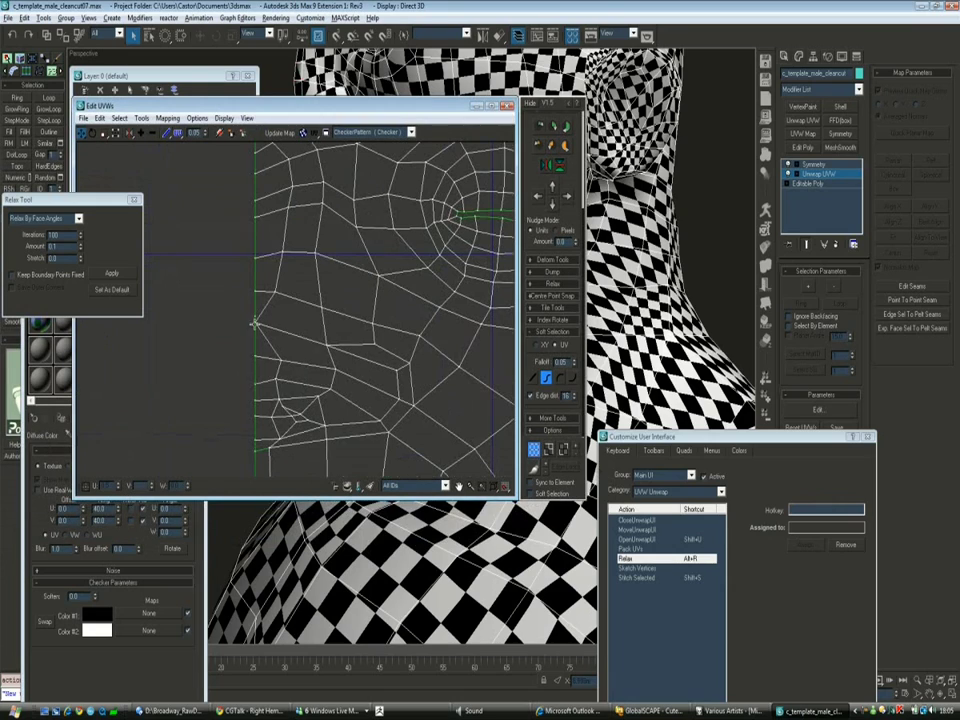
Select two neighbouring UV vertices on the jaw seam edge
{"action": "mouse_move", "coordinate": [620, 290]}
{"action": "middle_mouse_down", "text": "alt"}
{"action": "mouse_move", "coordinate": [677, 285]}
{"action": "mouse_move", "coordinate": [656, 268]}
{"action": "mouse_move", "coordinate": [610, 270]}
{"action": "middle_mouse_up", "text": "alt"}
{"action": "left_click", "coordinate": [258, 333]}
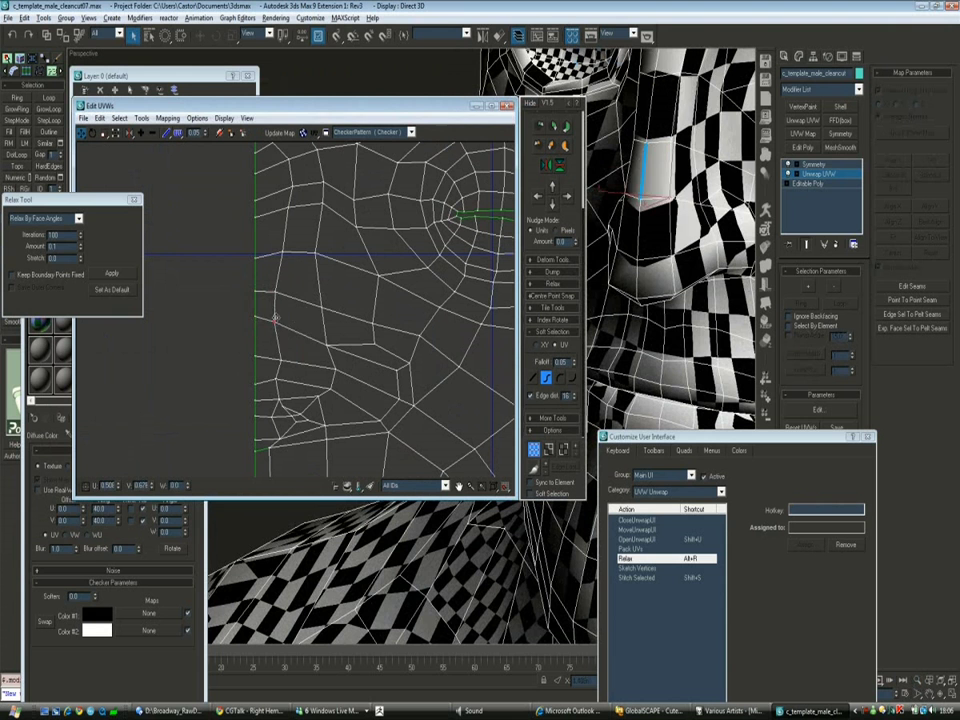
{"action": "left_click", "coordinate": [277, 320]}
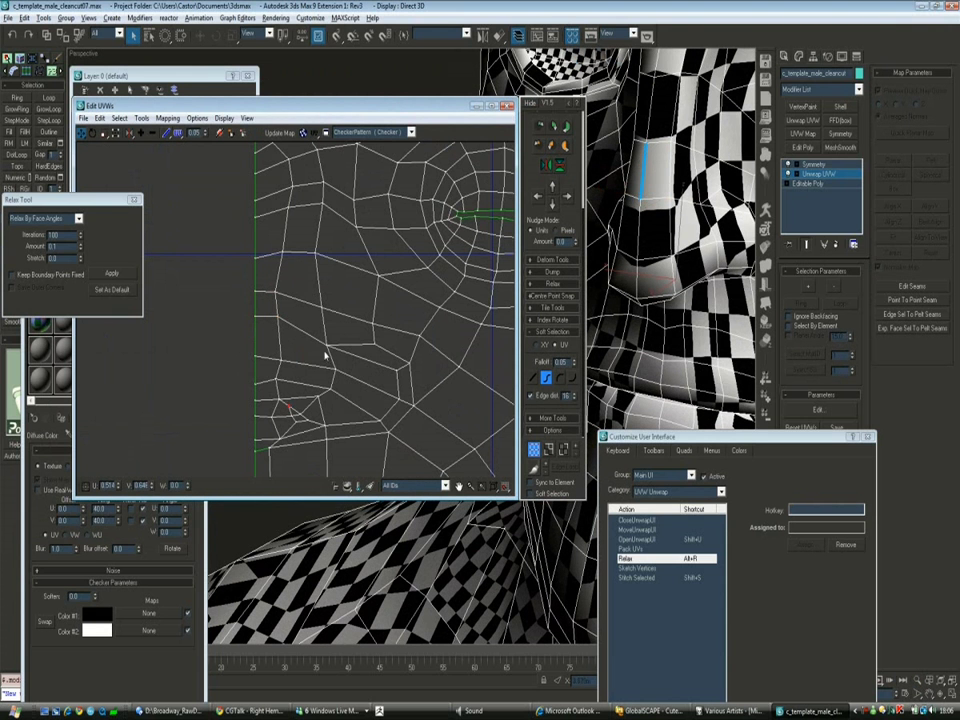
{"action": "scroll", "coordinate": [325, 355], "scroll_direction": "down", "scroll_amount": 3}
{"action": "scroll", "coordinate": [294, 277], "scroll_direction": "up", "scroll_amount": 3}
{"action": "scroll", "coordinate": [290, 280], "scroll_direction": "up", "scroll_amount": 3}
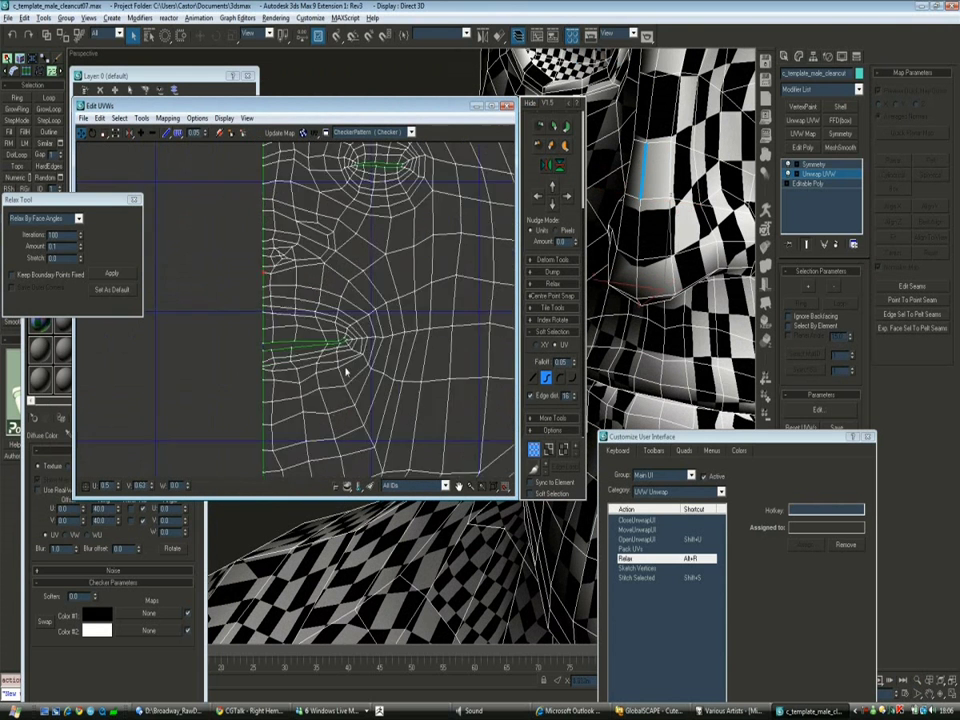
{"action": "scroll", "coordinate": [312, 319], "scroll_direction": "down", "scroll_amount": 3}
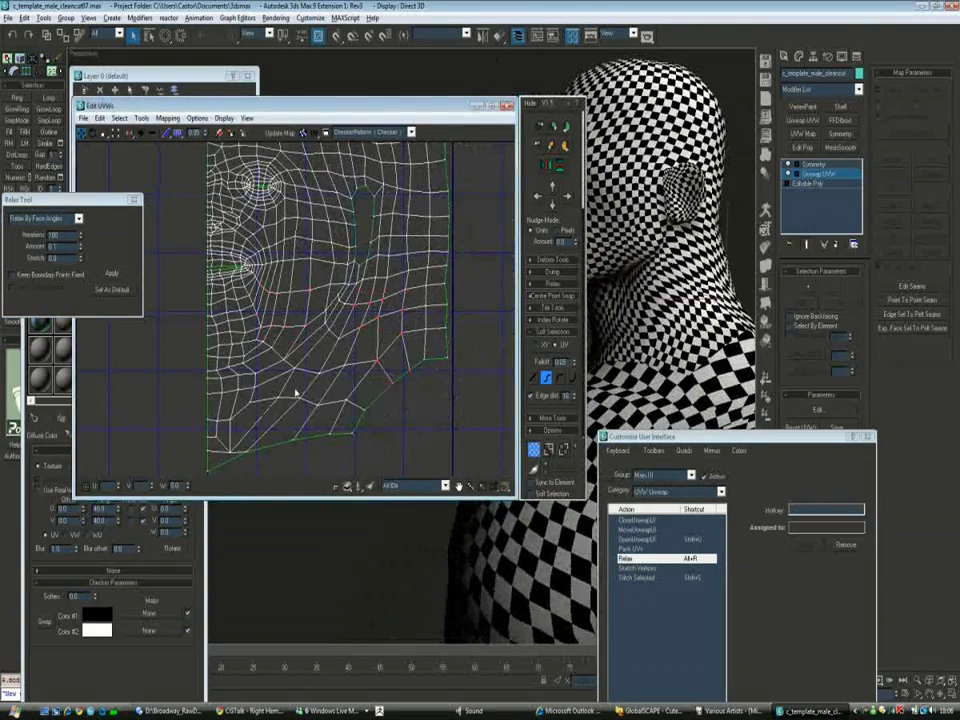
Relax the face-shell UVs further and pick a single UV vertex
{"action": "left_click", "coordinate": [111, 273]}
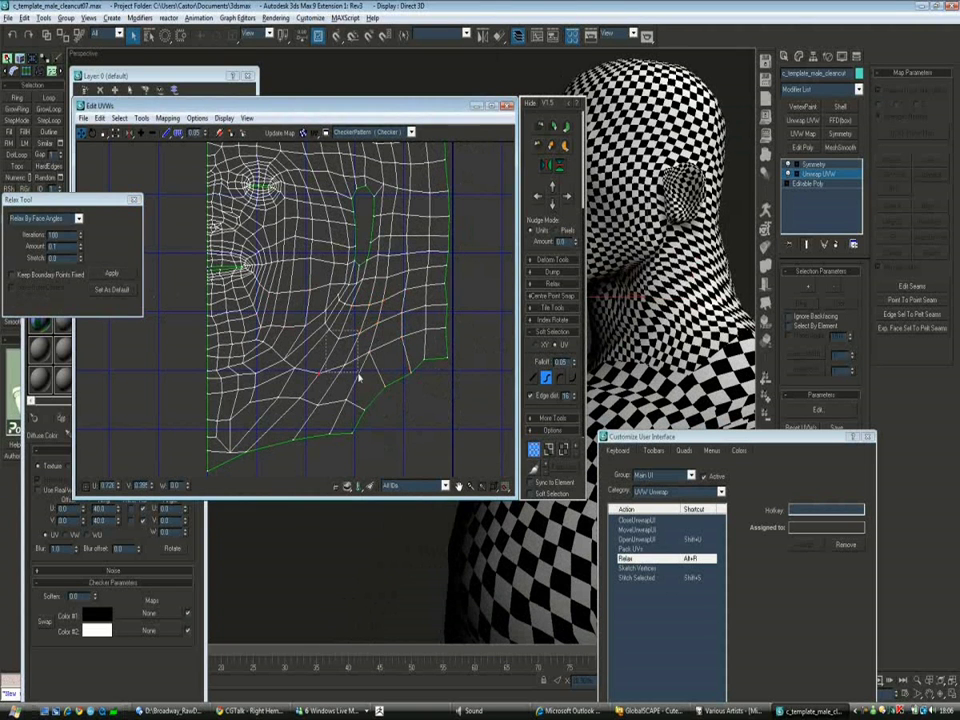
{"action": "left_click", "coordinate": [107, 274]}
{"action": "left_click", "coordinate": [370, 355]}
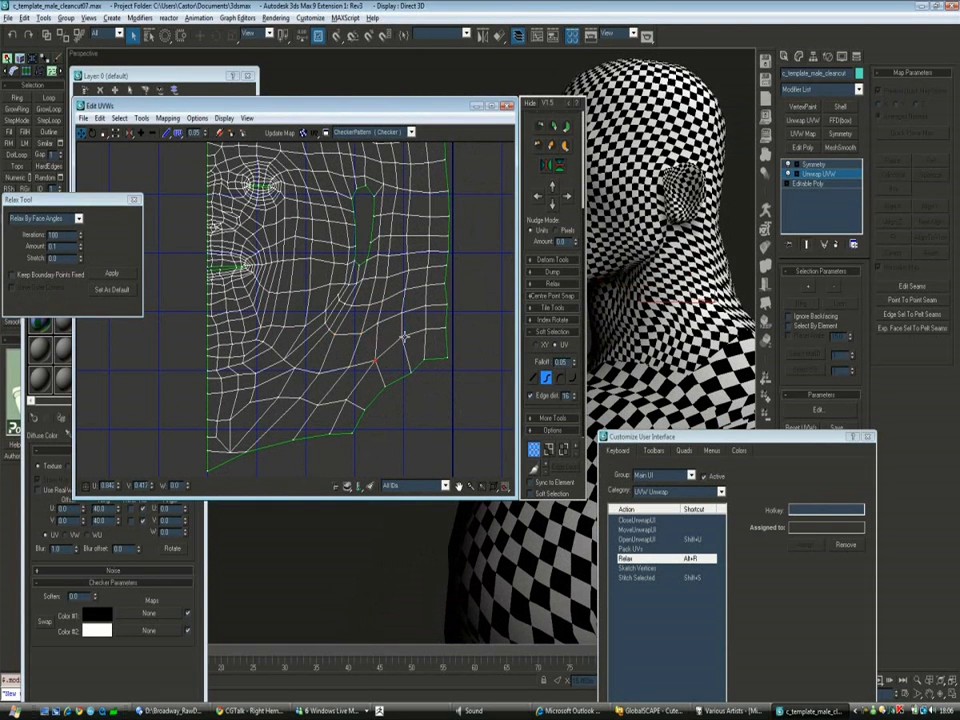
{"action": "scroll", "coordinate": [321, 272], "scroll_direction": "up", "scroll_amount": 2}
{"action": "scroll", "coordinate": [339, 315], "scroll_direction": "down", "scroll_amount": 3}
{"action": "scroll", "coordinate": [354, 315], "scroll_direction": "up", "scroll_amount": 4}
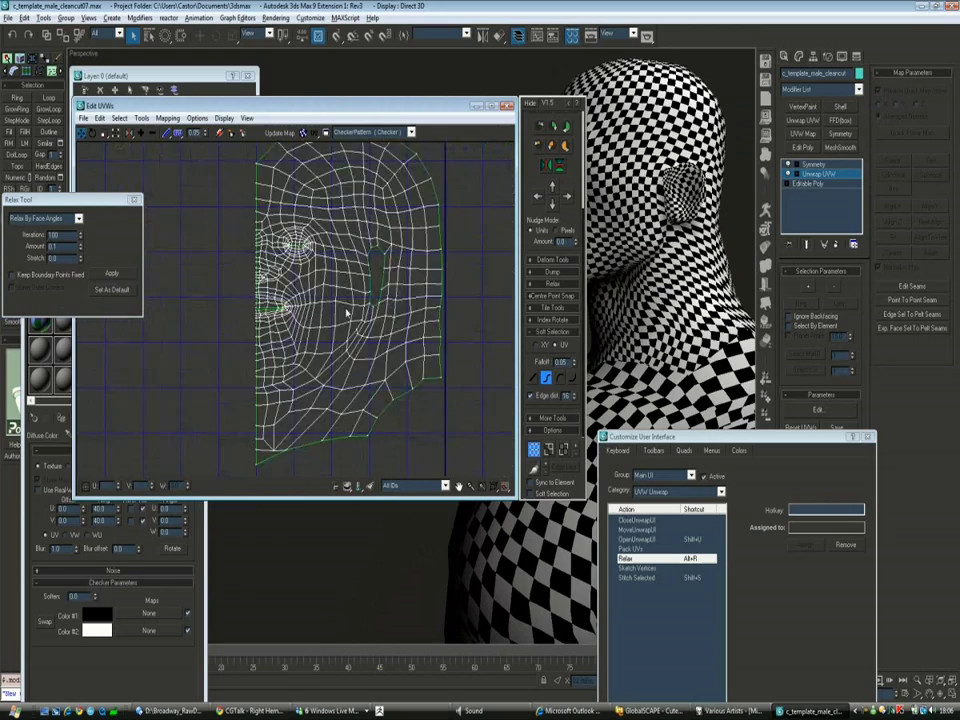
Relax the face UV vertices around the eye corner
{"action": "middle_click_drag", "start_coordinate": [690, 300], "coordinate": [720, 360], "text": "alt"}
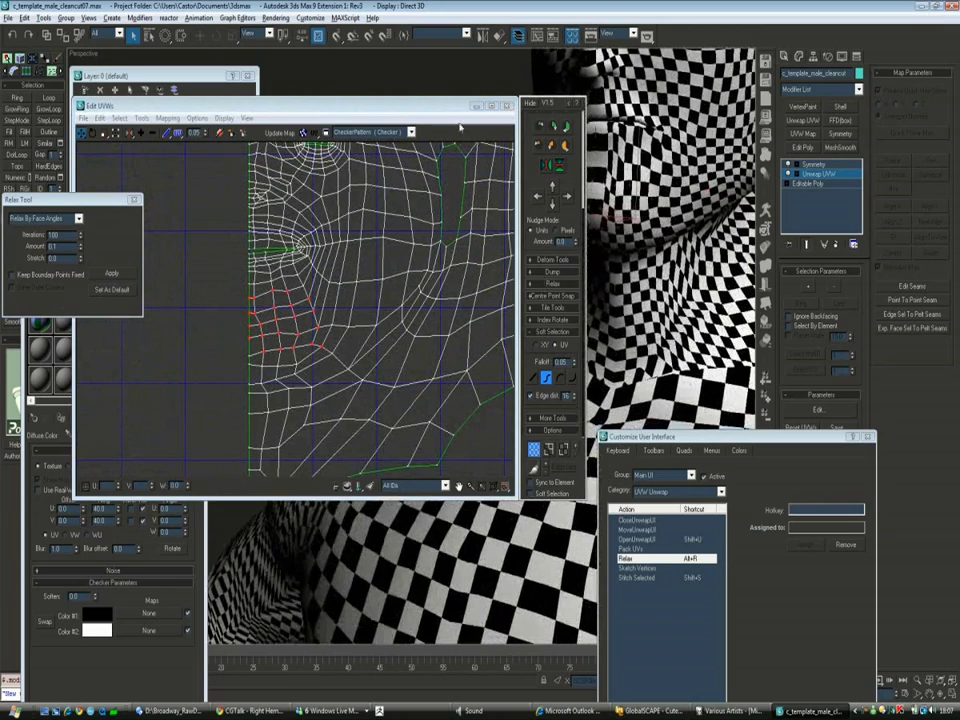
{"action": "left_click_drag", "start_coordinate": [300, 104], "coordinate": [236, 102]}
{"action": "left_click", "coordinate": [110, 275]}
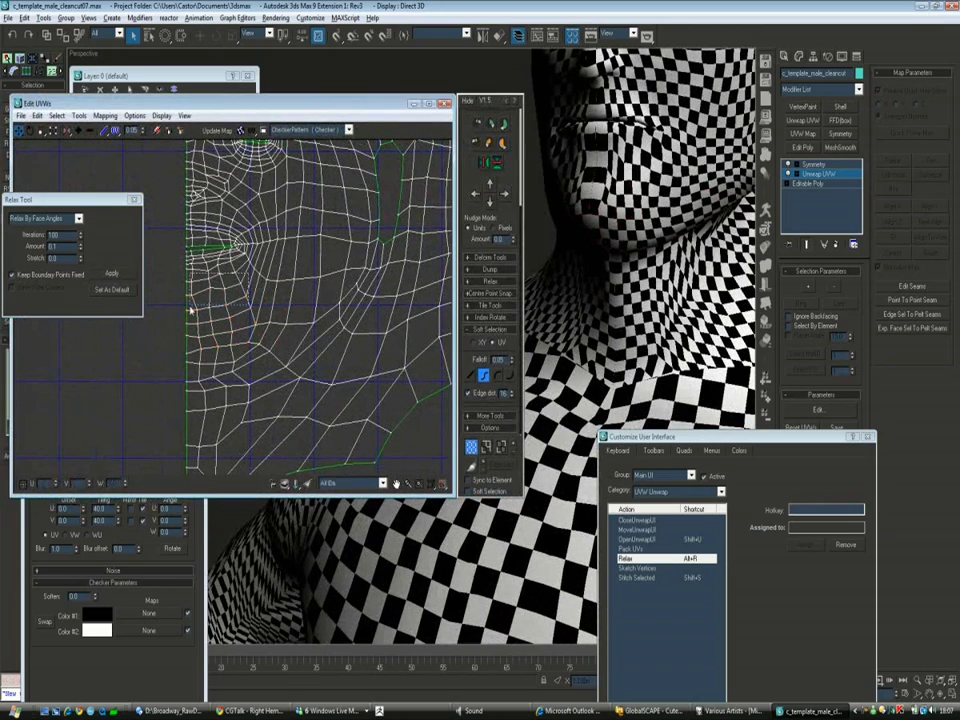
{"action": "left_click", "coordinate": [226, 295]}
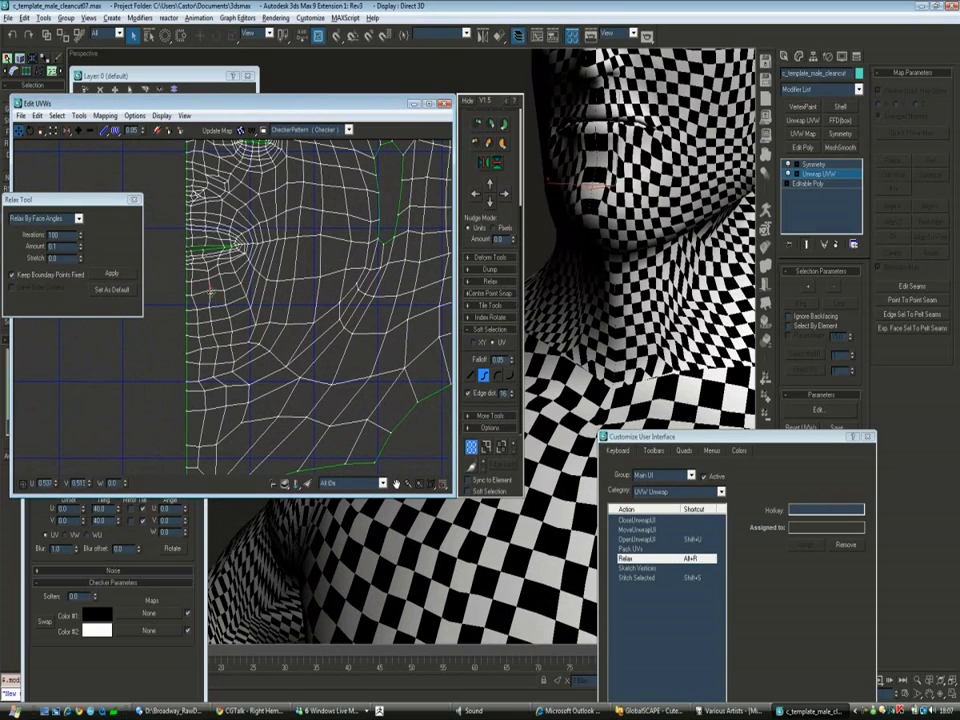
{"action": "scroll", "coordinate": [315, 317], "scroll_direction": "up", "scroll_amount": 3}
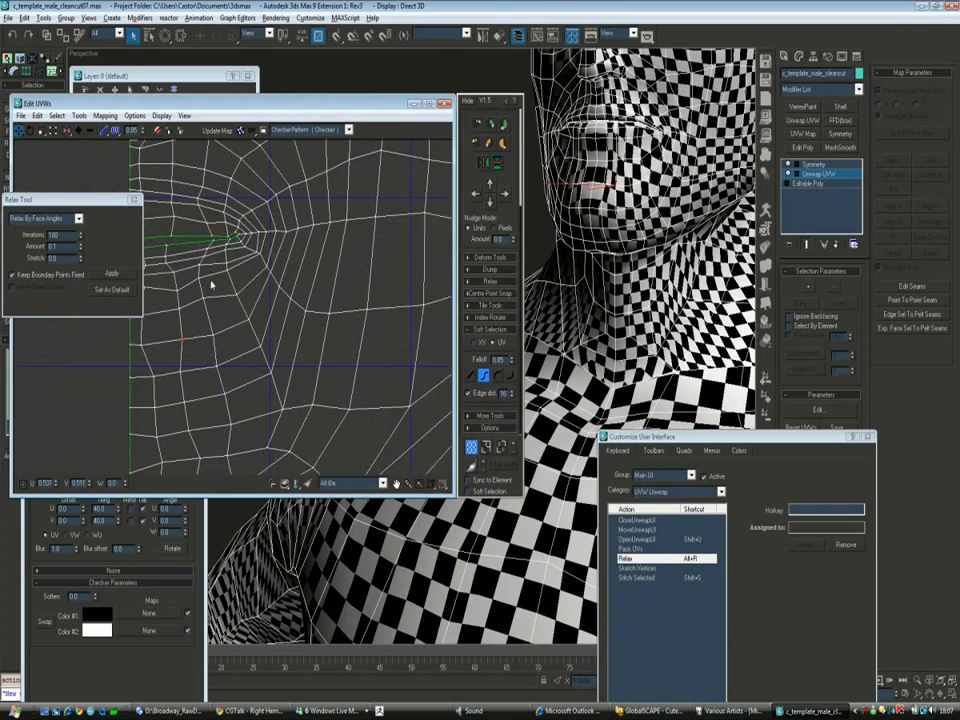
{"action": "left_click", "coordinate": [215, 276]}
{"action": "left_click", "coordinate": [211, 288]}
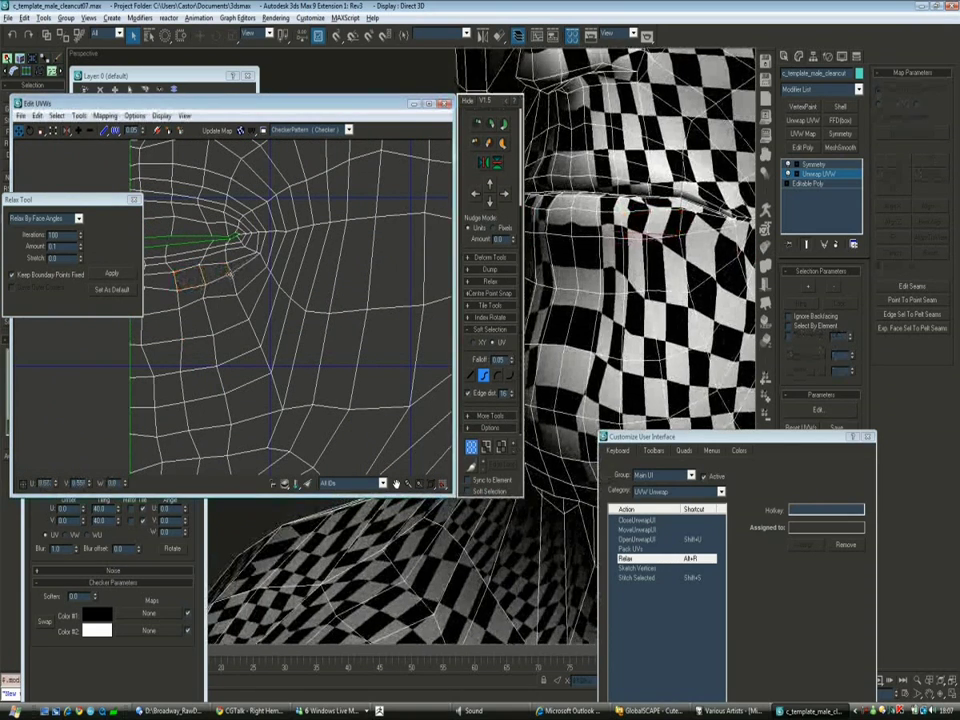
Move the eyeball UV island down beside the head island, then choose Save UVs
{"action": "middle_click_drag", "start_coordinate": [263, 265], "coordinate": [324, 267]}
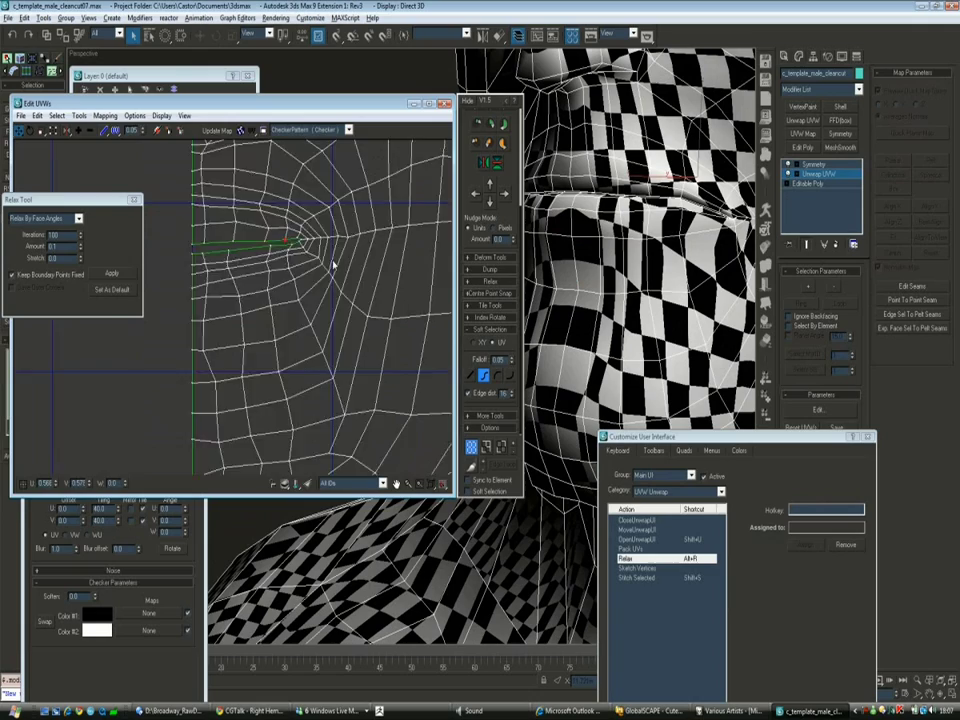
{"action": "scroll", "coordinate": [334, 265], "scroll_direction": "down", "scroll_amount": 5}
{"action": "left_click", "coordinate": [400, 185]}
{"action": "left_click_drag", "start_coordinate": [400, 185], "coordinate": [327, 410]}
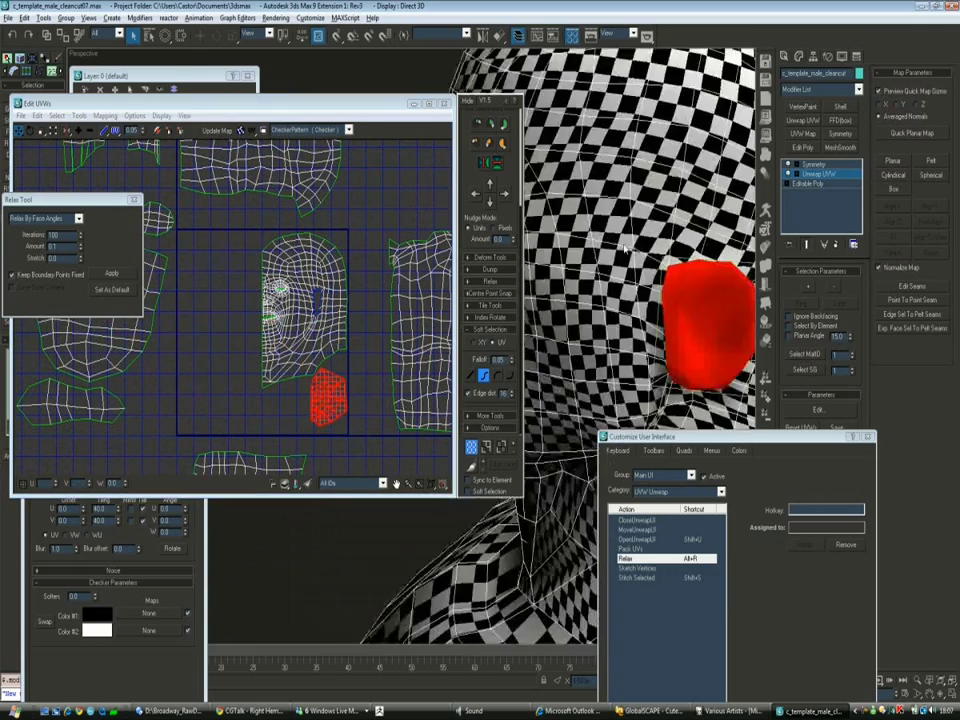
{"action": "scroll", "coordinate": [231, 311], "scroll_direction": "up", "scroll_amount": 3}
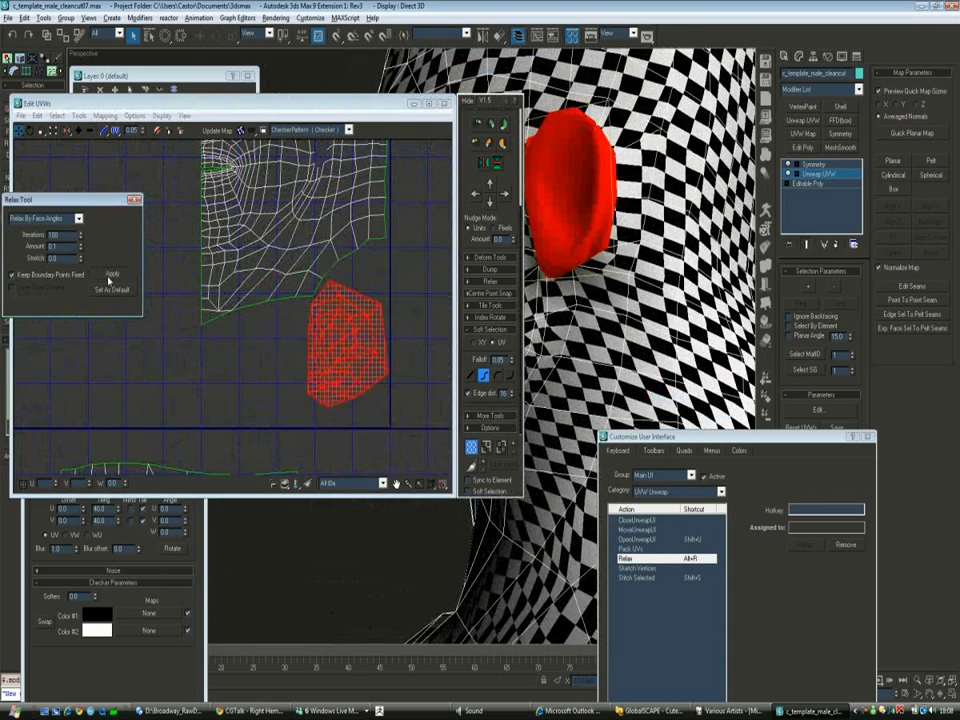
{"action": "left_click", "coordinate": [24, 115]}
{"action": "left_click", "coordinate": [45, 143]}
Overwrite the .uvw file in Broadway_RawData > Prototype > … > Templates > UVs, then save an incremented scene
{"action": "left_click", "coordinate": [230, 125]}
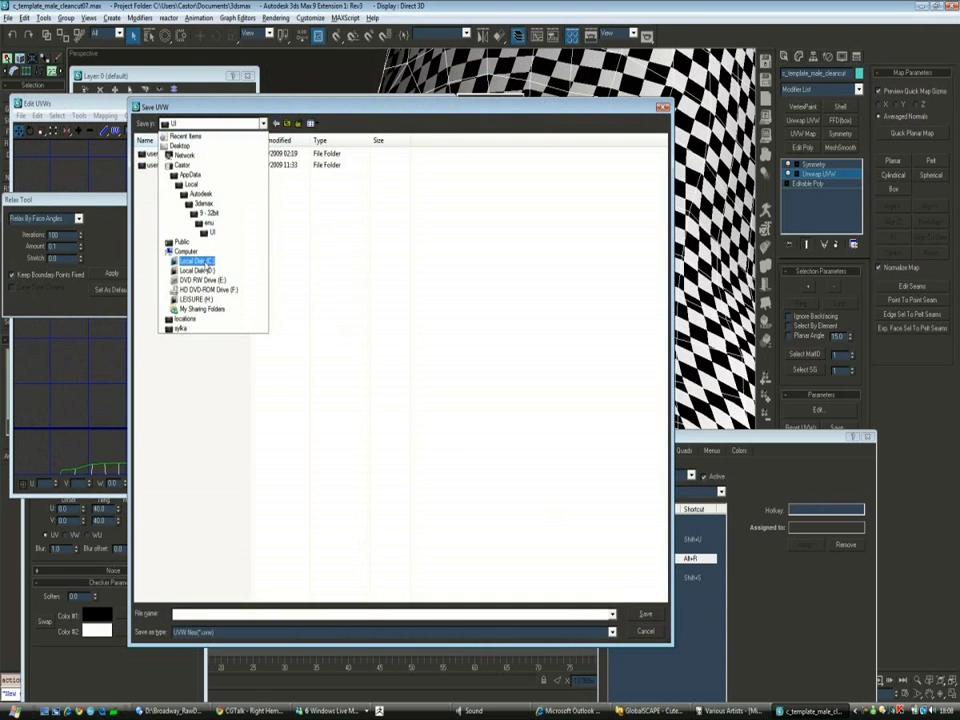
{"action": "left_click", "coordinate": [204, 225]}
{"action": "double_click", "coordinate": [171, 219]}
{"action": "double_click", "coordinate": [167, 176]}
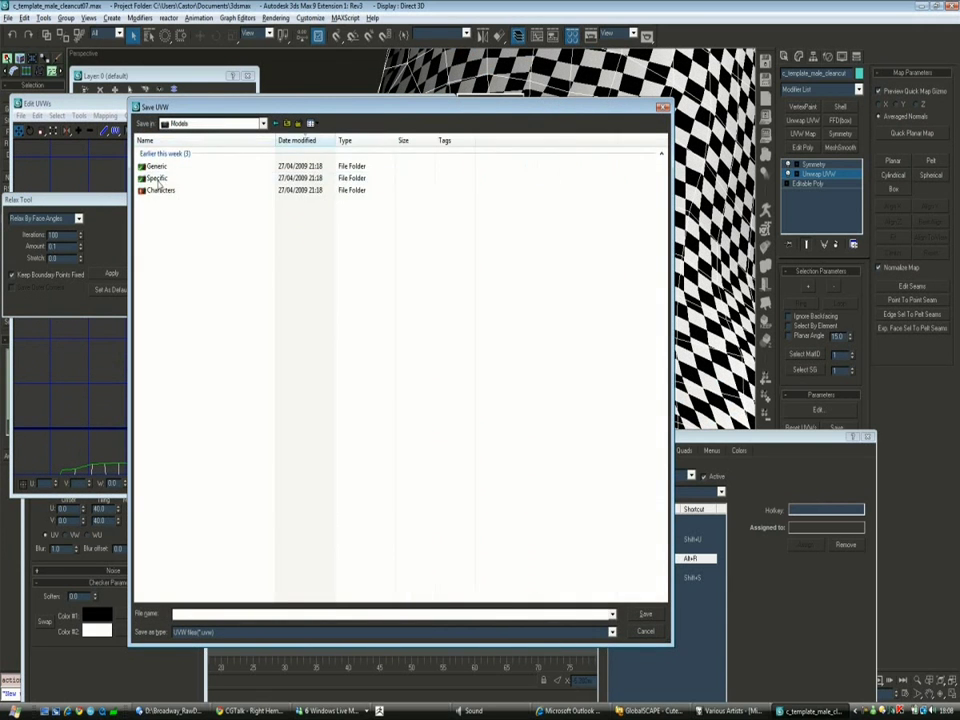
{"action": "double_click", "coordinate": [150, 189]}
{"action": "double_click", "coordinate": [165, 176]}
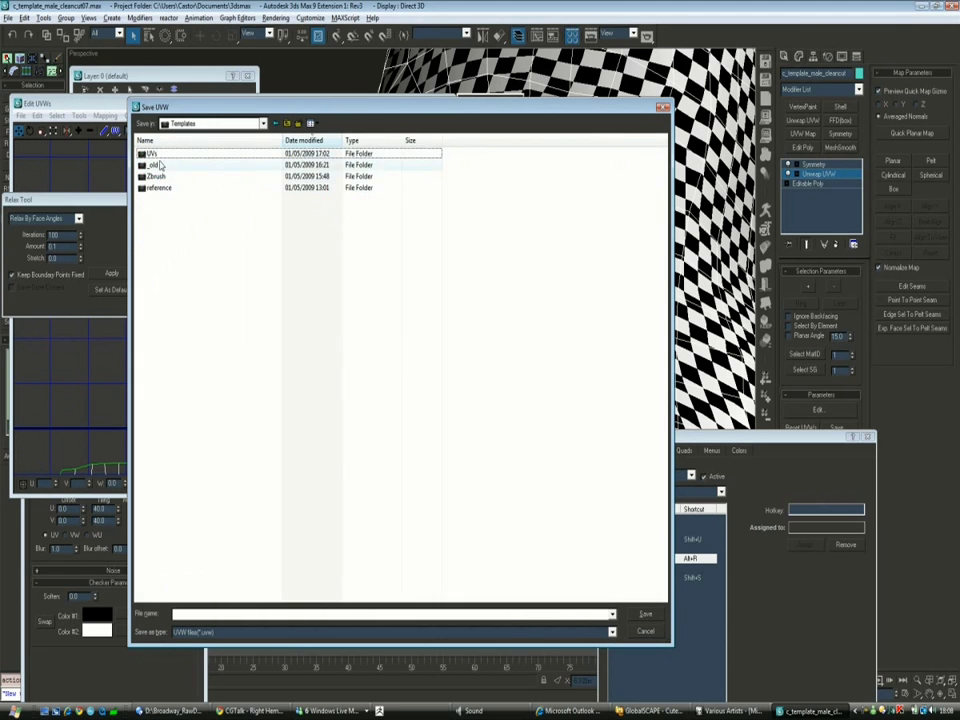
{"action": "double_click", "coordinate": [159, 166]}
{"action": "double_click", "coordinate": [170, 153]}
{"action": "left_click", "coordinate": [476, 364]}
{"action": "left_click", "coordinate": [7, 18]}
{"action": "left_click", "coordinate": [30, 96]}
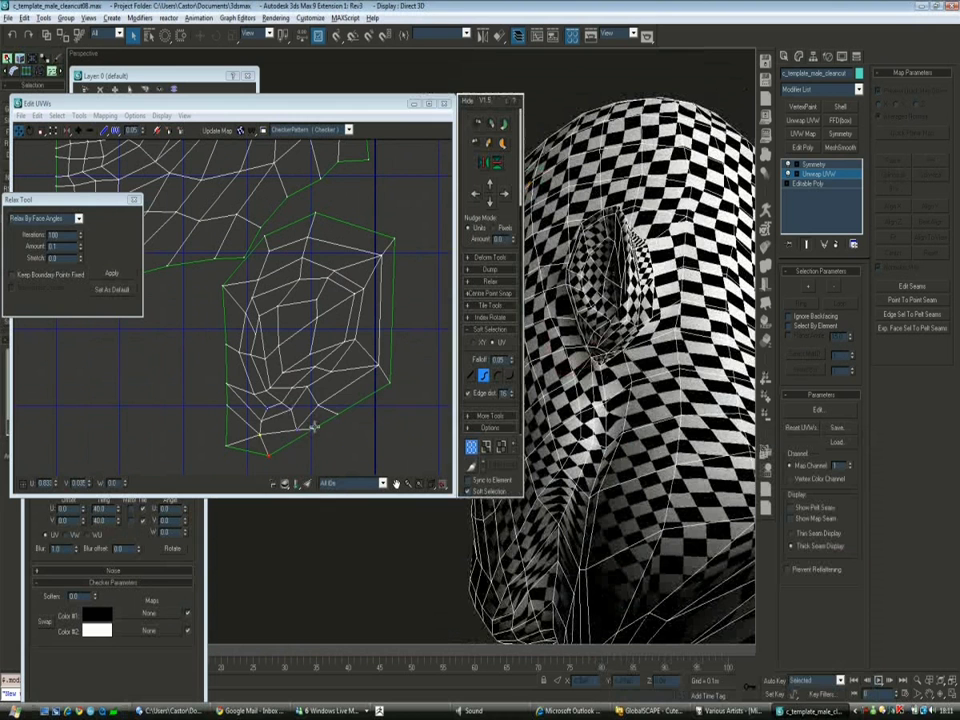
Pull the eyeball island's stray bottom vertices into shape and relax it into even rings
{"action": "left_click_drag", "start_coordinate": [313, 427], "coordinate": [303, 434]}
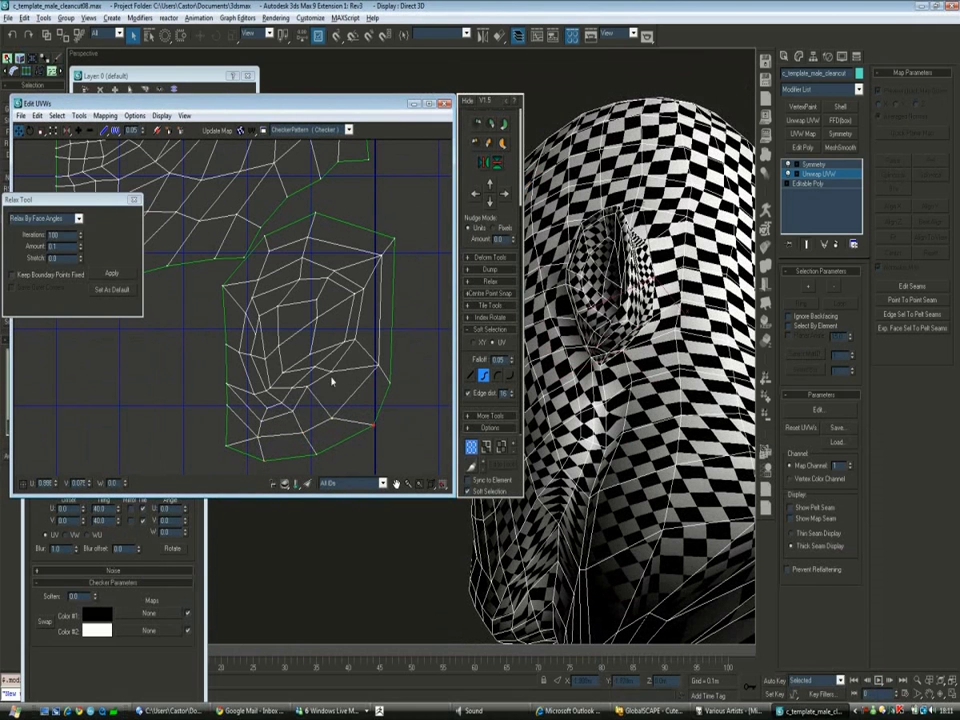
{"action": "left_click", "coordinate": [268, 387]}
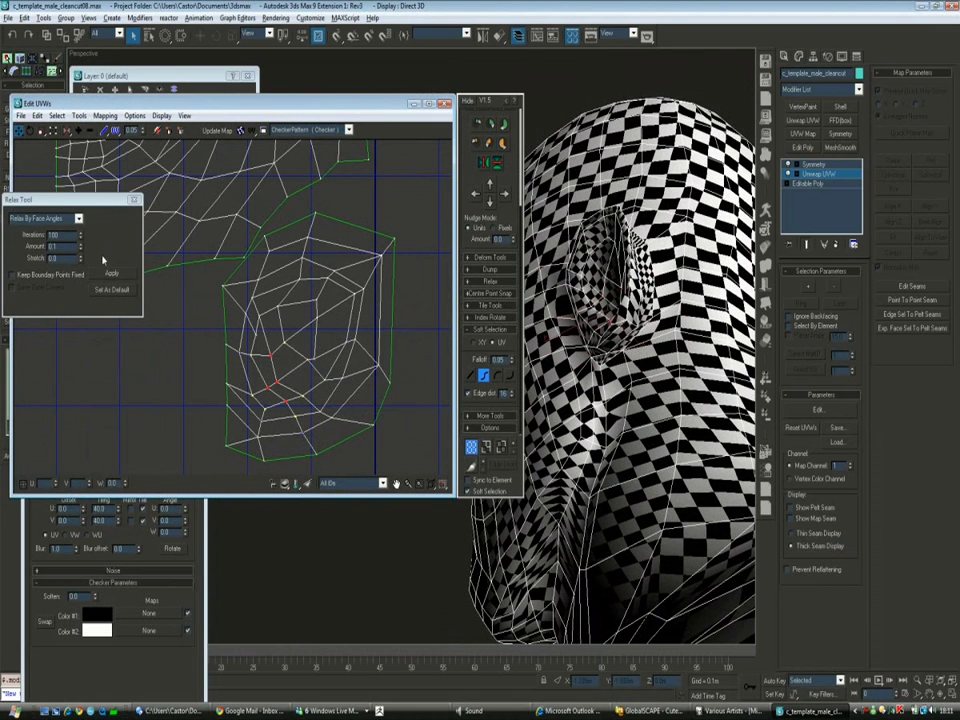
{"action": "left_click", "coordinate": [112, 273]}
{"action": "left_click", "coordinate": [112, 273]}
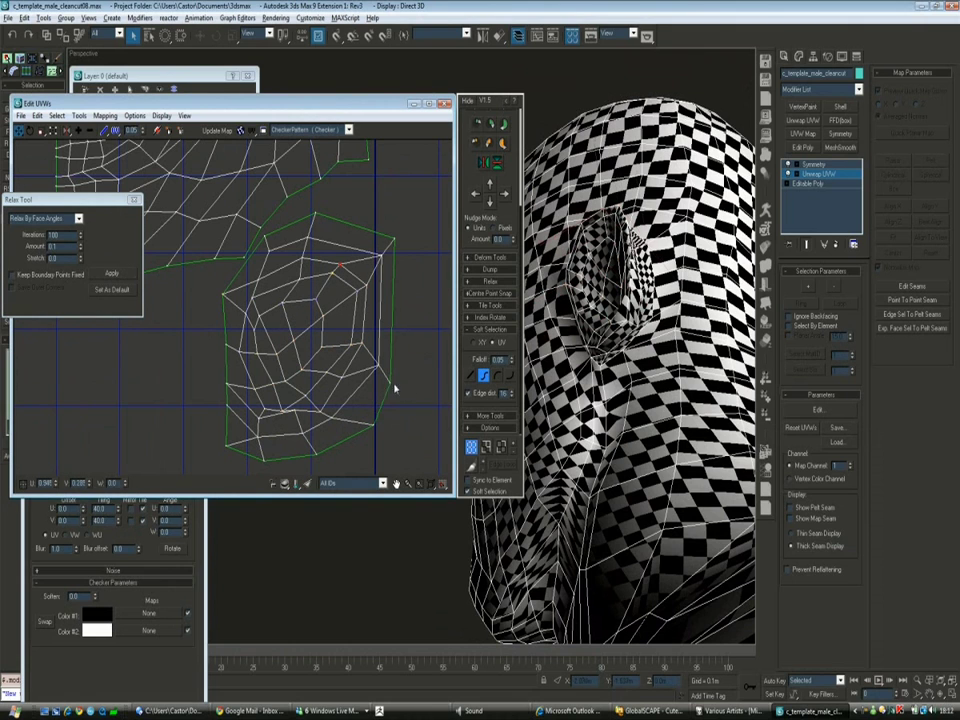
{"action": "scroll", "coordinate": [640, 350], "scroll_direction": "up", "scroll_amount": 5}
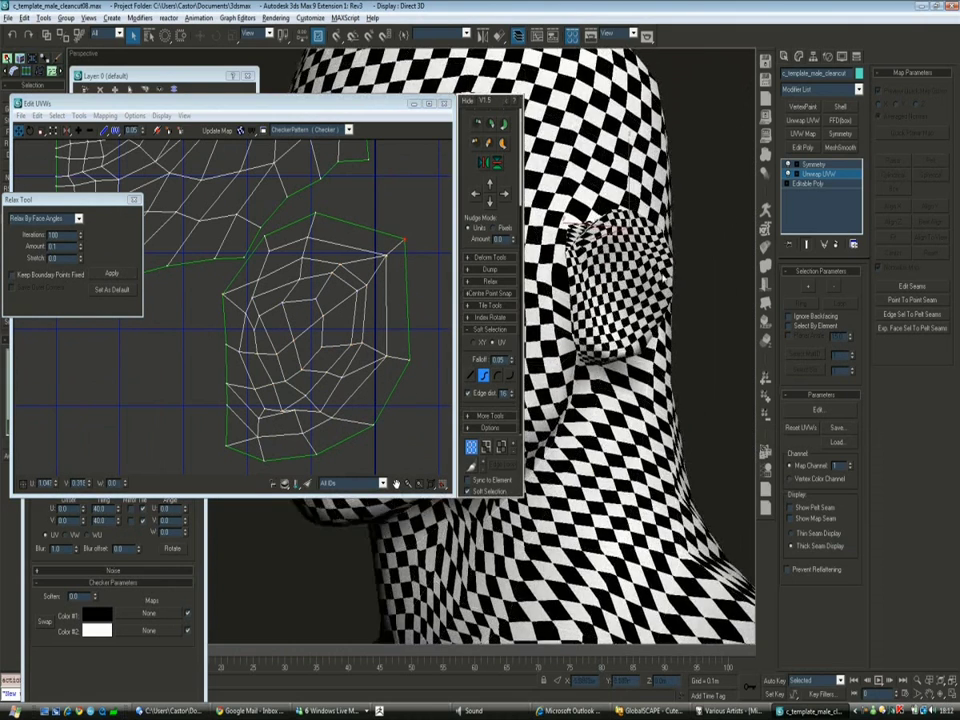
{"action": "scroll", "coordinate": [410, 205], "scroll_direction": "down", "scroll_amount": 3}
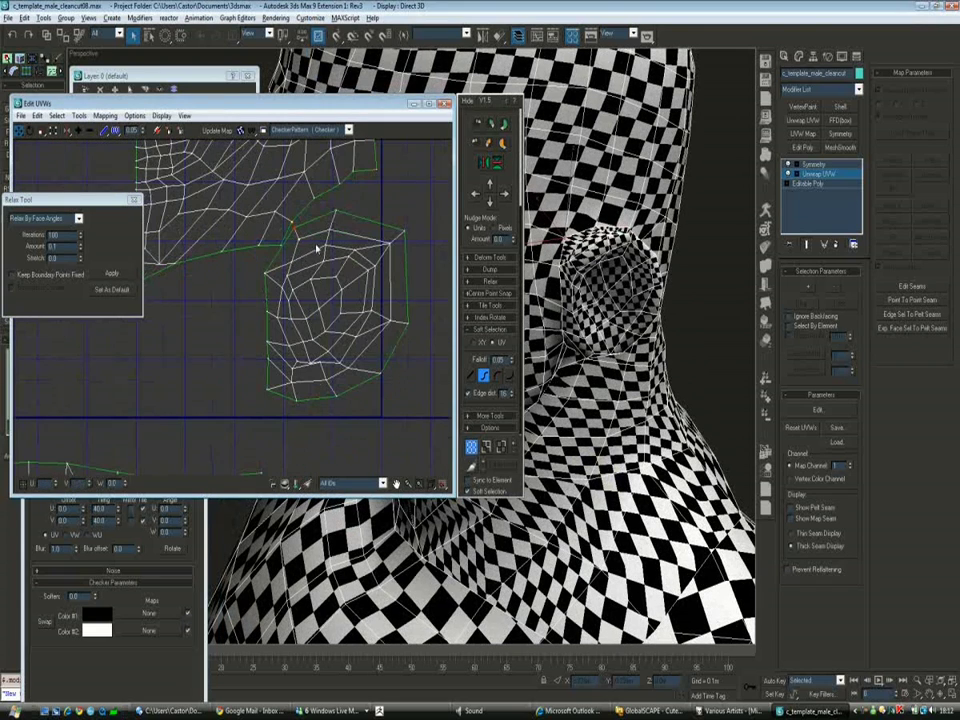
{"action": "mouse_move", "coordinate": [415, 300]}
{"action": "left_mouse_down"}
{"action": "mouse_move", "coordinate": [371, 321]}
{"action": "mouse_move", "coordinate": [350, 313]}
{"action": "mouse_move", "coordinate": [330, 330]}
{"action": "left_mouse_up"}
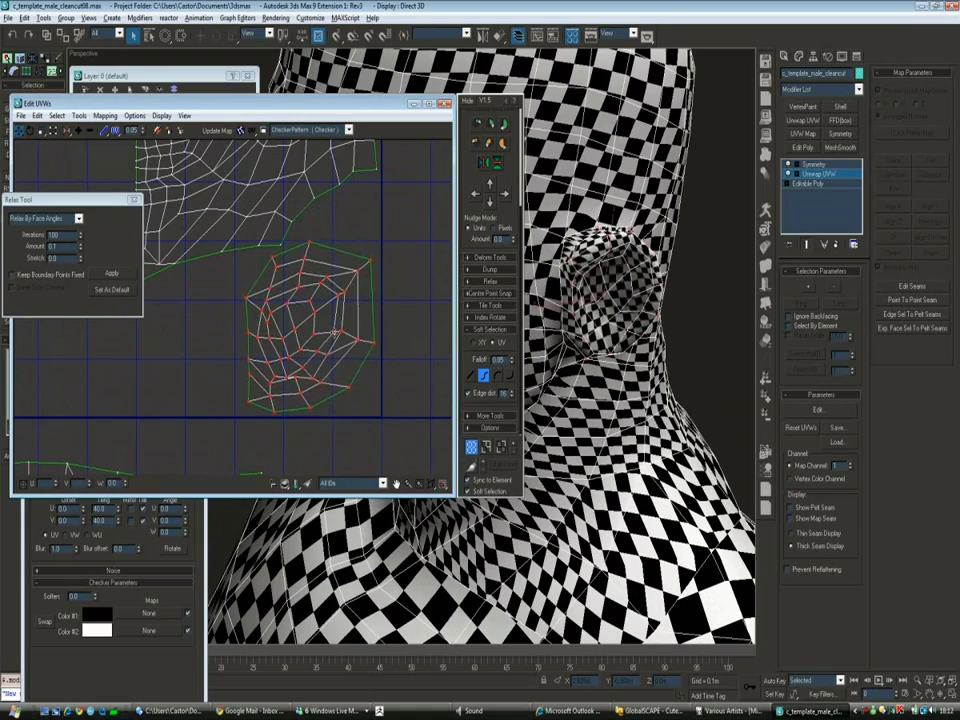
{"action": "left_click", "coordinate": [289, 246]}
{"action": "scroll", "coordinate": [300, 280], "scroll_direction": "down", "scroll_amount": 3}
Frame the face with Z and filter the UV editor to show only the two mouth islands
{"action": "scroll", "coordinate": [326, 310], "scroll_direction": "down", "scroll_amount": 1}
{"action": "left_click", "coordinate": [257, 242]}
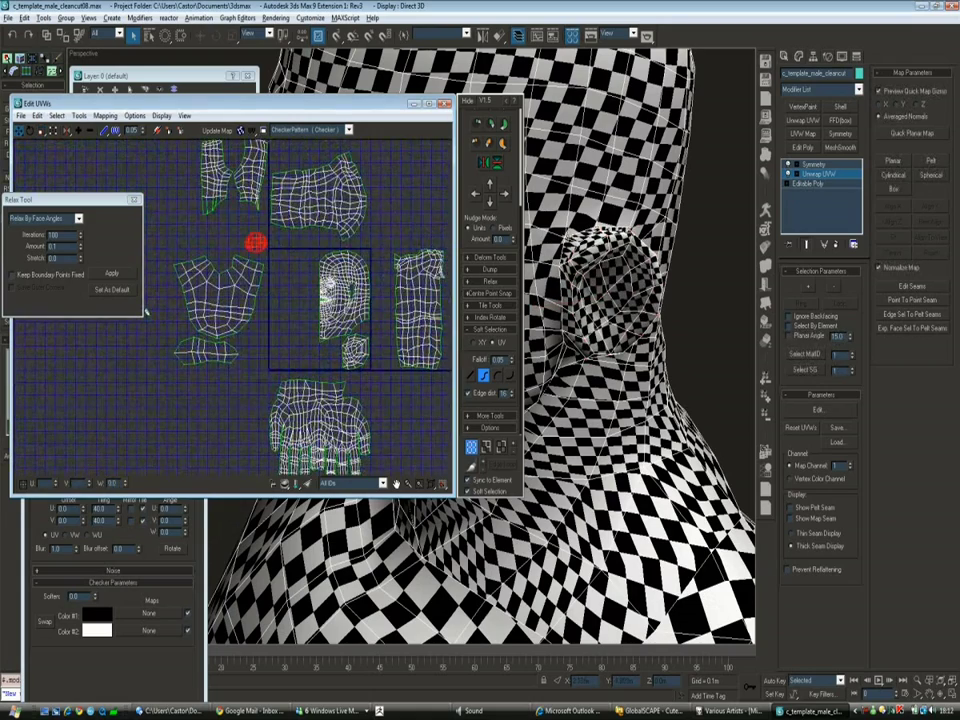
{"action": "key", "text": "z"}
{"action": "scroll", "coordinate": [223, 238], "scroll_direction": "up", "scroll_amount": 2}
{"action": "scroll", "coordinate": [223, 240], "scroll_direction": "up", "scroll_amount": 3}
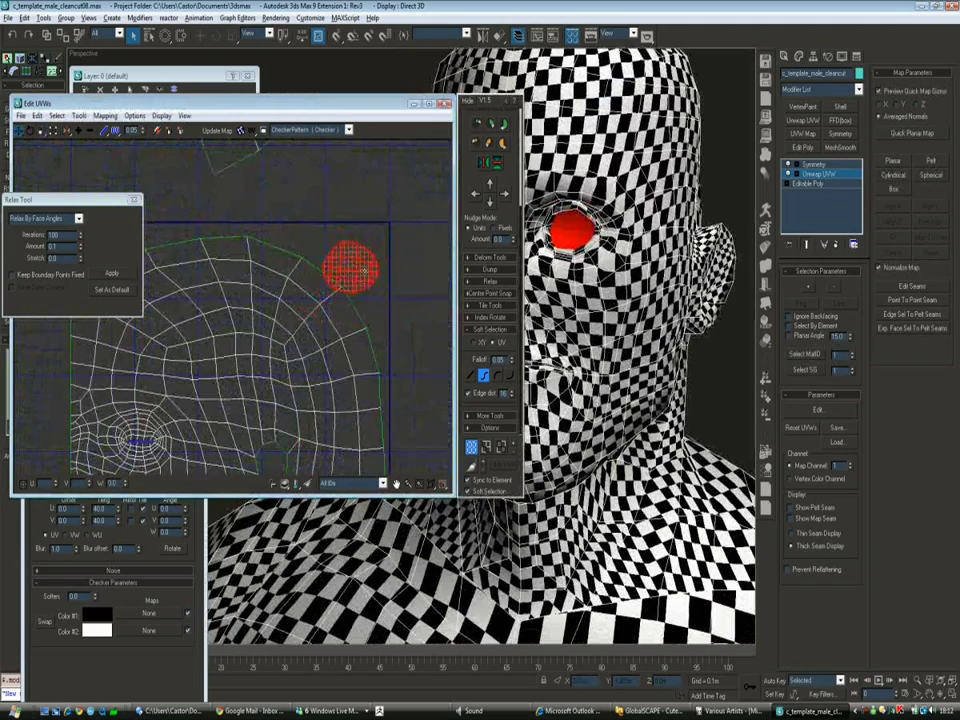
{"action": "left_click", "coordinate": [310, 195]}
{"action": "scroll", "coordinate": [310, 195], "scroll_direction": "down", "scroll_amount": 6}
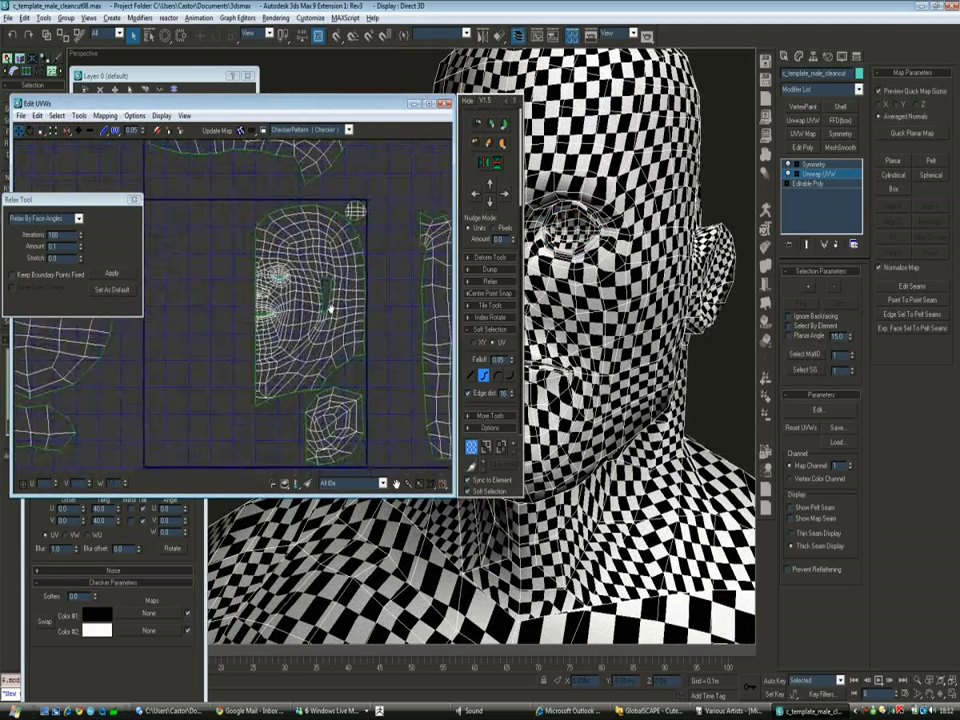
{"action": "left_click", "coordinate": [311, 194]}
{"action": "key", "text": "z"}
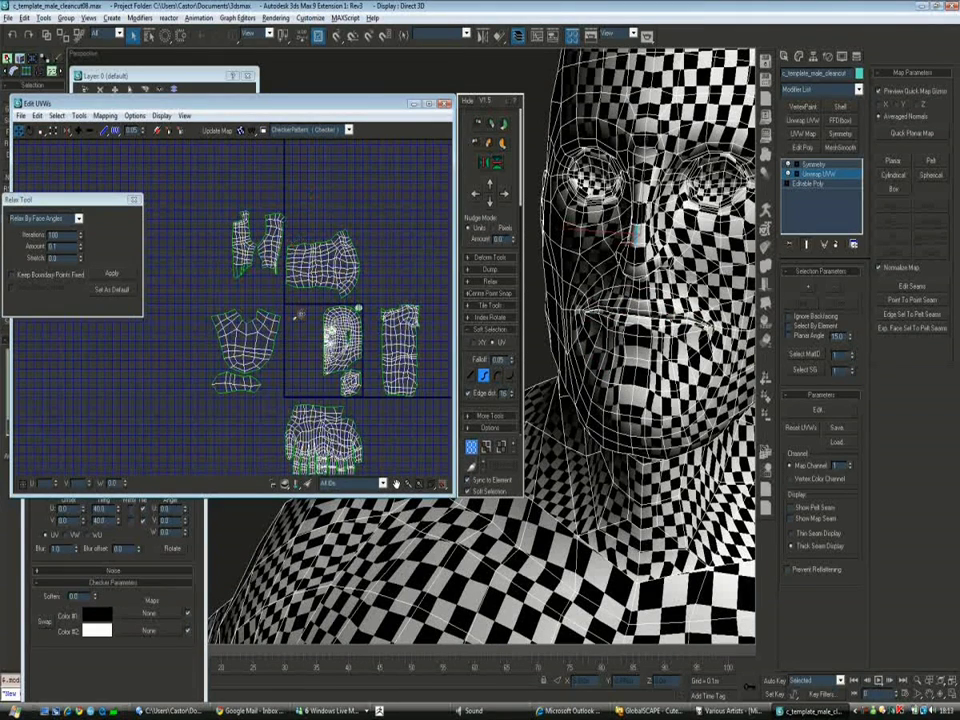
{"action": "left_click", "coordinate": [266, 321]}
{"action": "scroll", "coordinate": [254, 299], "scroll_direction": "up", "scroll_amount": 2}
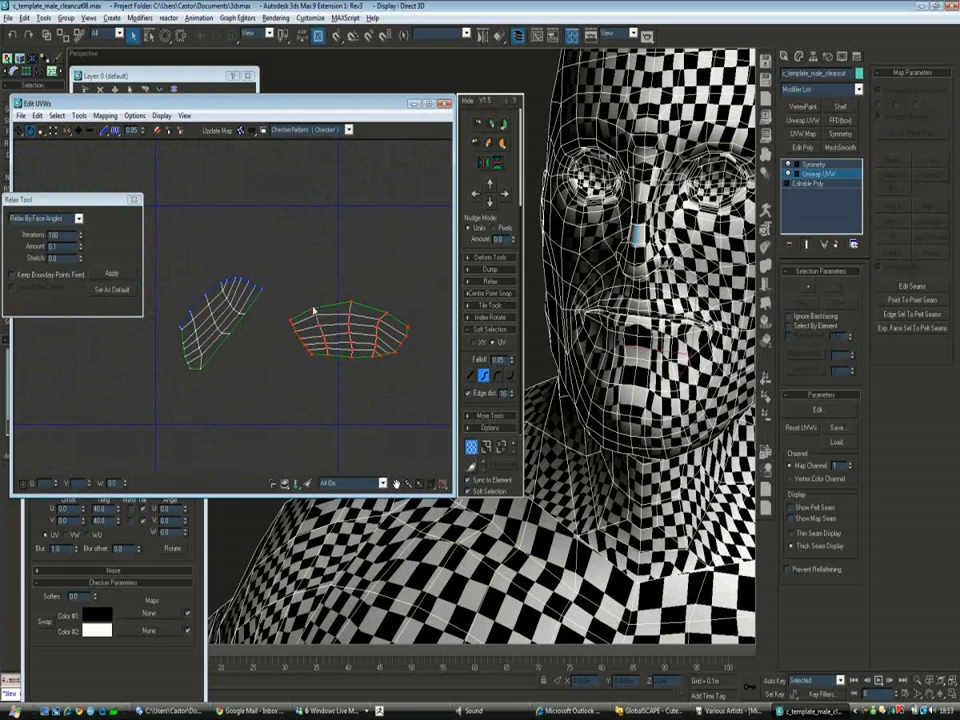
Stitch the left mouth strip onto the right strip's top edge with Shift+S and relax it
{"action": "left_click_drag", "start_coordinate": [313, 272], "coordinate": [378, 316]}
{"action": "left_click", "coordinate": [388, 315]}
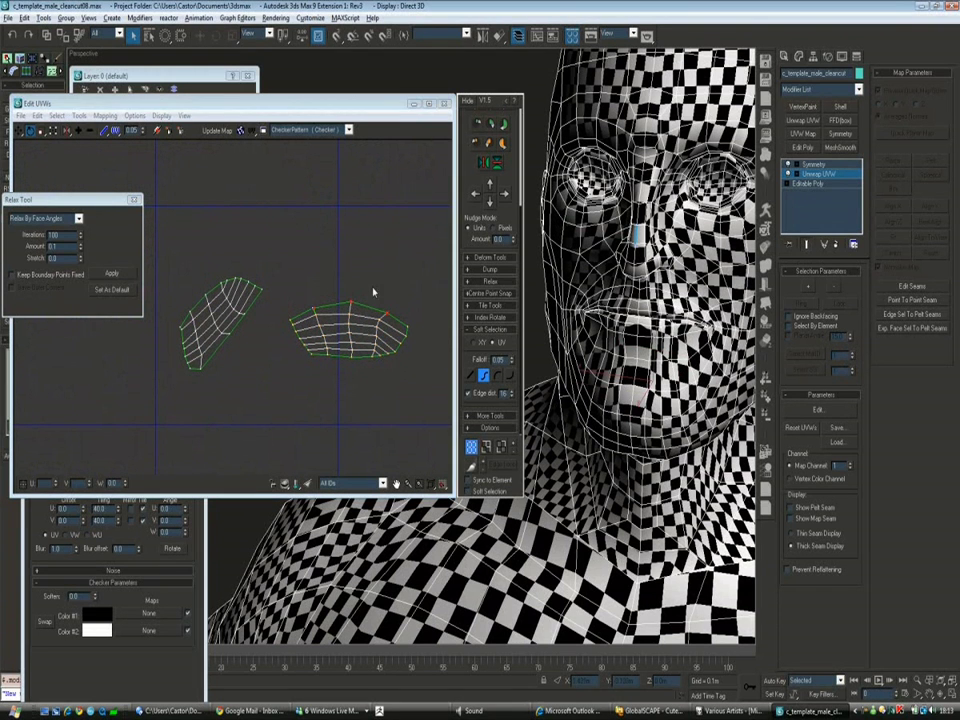
{"action": "left_click", "coordinate": [392, 317], "text": "ctrl"}
{"action": "key", "text": "shift+s"}
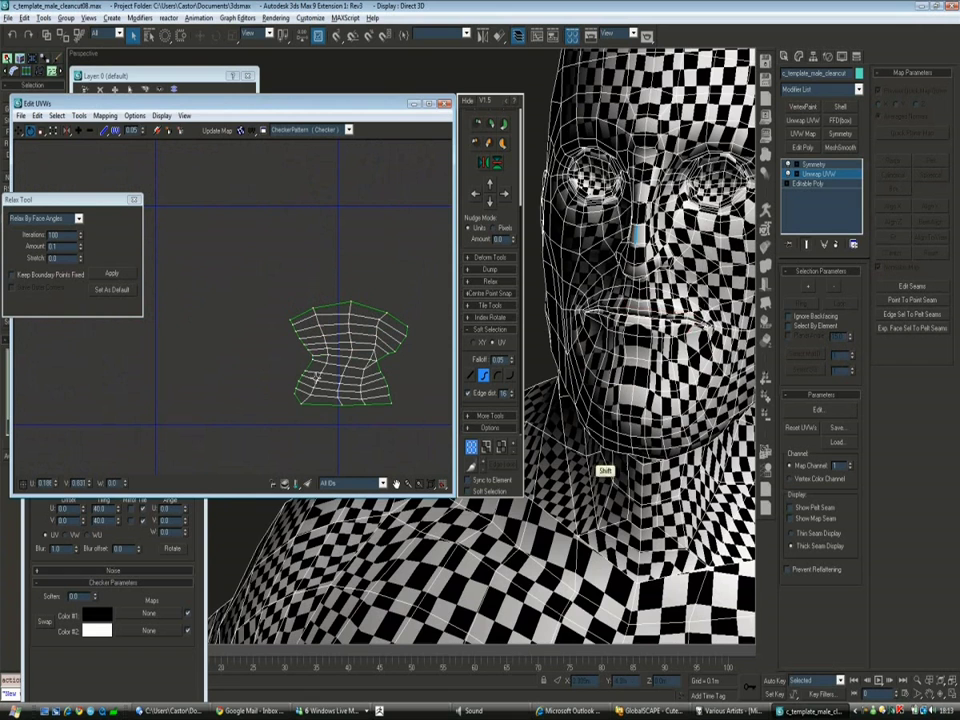
{"action": "middle_click_drag", "start_coordinate": [640, 300], "coordinate": [578, 289], "text": "alt"}
{"action": "left_click_drag", "start_coordinate": [255, 272], "coordinate": [420, 405]}
{"action": "left_click", "coordinate": [111, 273]}
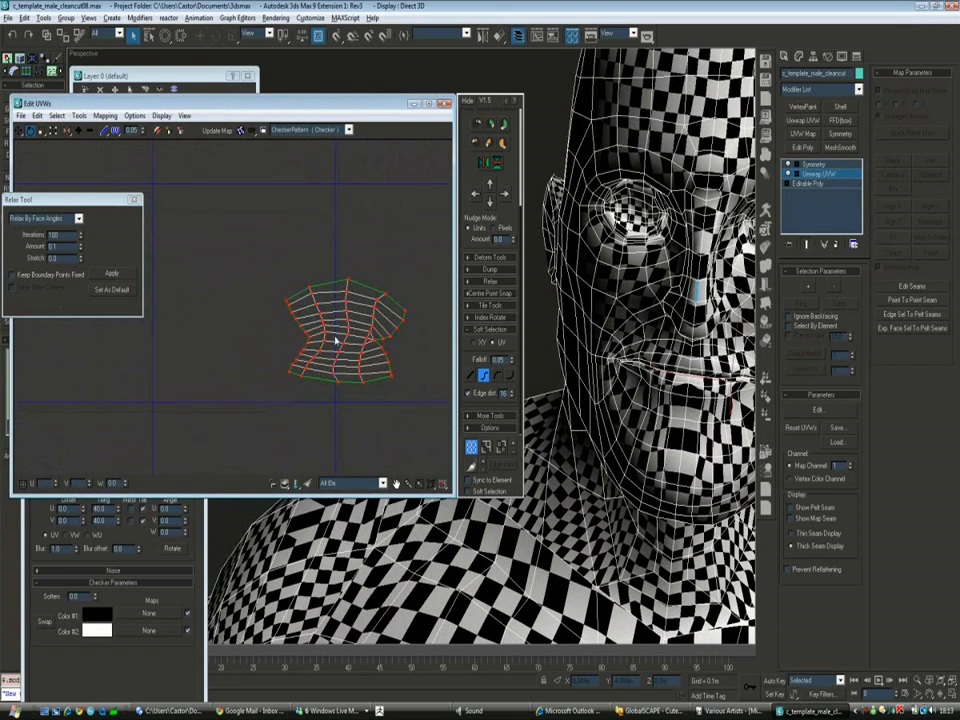
Select the joined island's centre column and the mouth faces in wireframe view
{"action": "left_click_drag", "start_coordinate": [358, 252], "coordinate": [336, 370]}
{"action": "scroll", "coordinate": [459, 125], "scroll_direction": "up", "scroll_amount": 5}
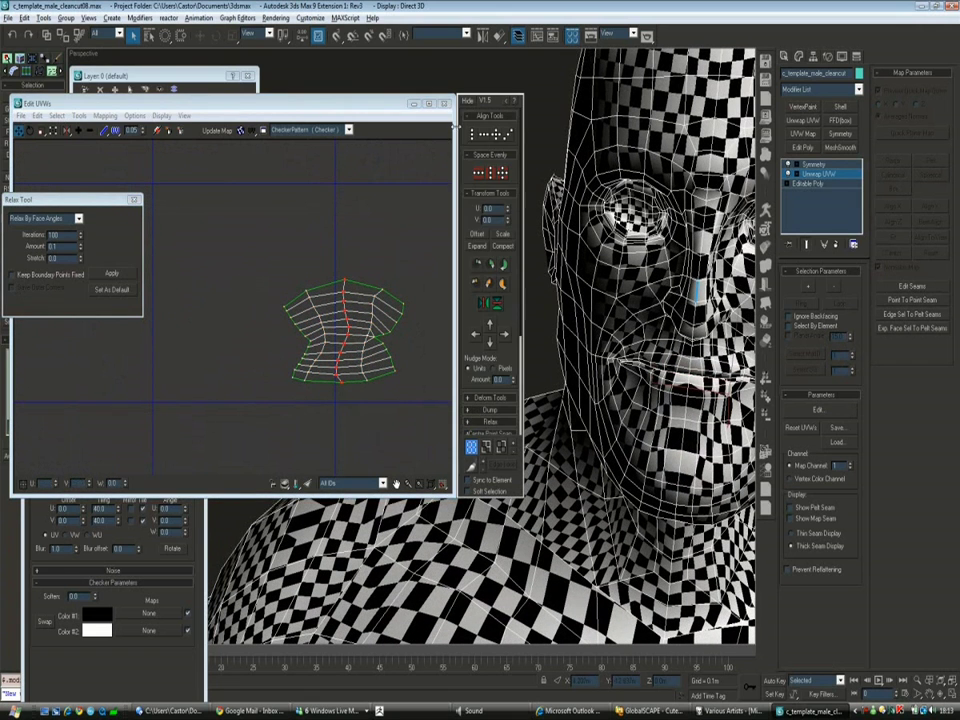
{"action": "key", "text": "F3"}
{"action": "scroll", "coordinate": [548, 345], "scroll_direction": "up", "scroll_amount": 5}
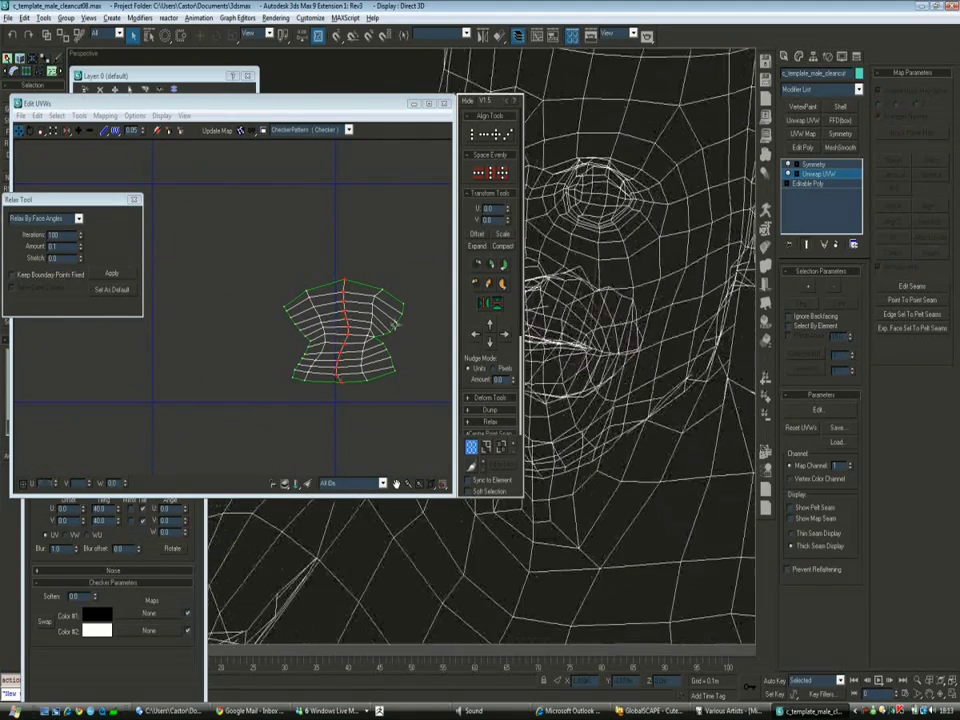
{"action": "key", "text": "3"}
{"action": "left_click", "coordinate": [550, 350]}
{"action": "middle_click_drag", "start_coordinate": [636, 514], "coordinate": [605, 470], "text": "alt"}
Clear the mouth selection and drag-select the next block of jaw faces from a three-quarter view
{"action": "key", "text": "2"}
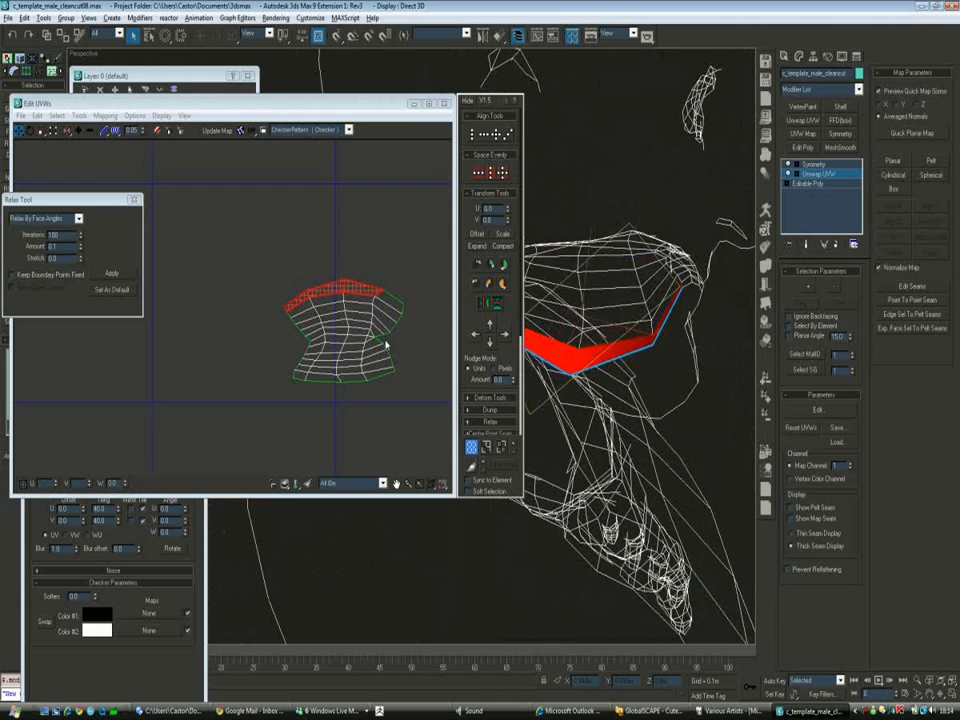
{"action": "scroll", "coordinate": [323, 340], "scroll_direction": "down", "scroll_amount": 2}
{"action": "key", "text": "ctrl+3"}
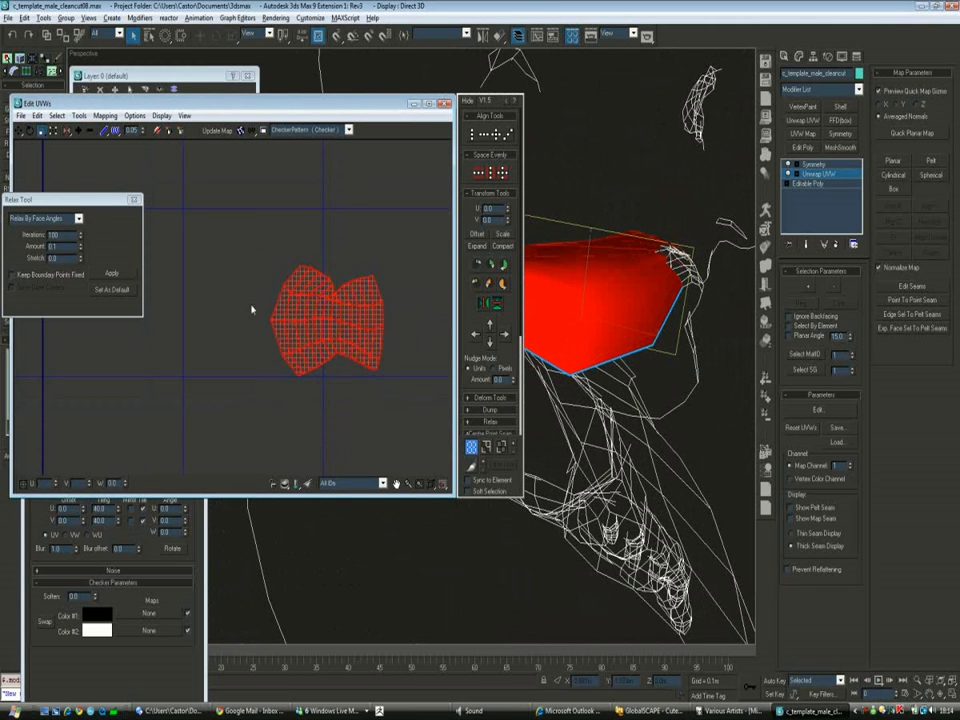
{"action": "key", "text": "ctrl+1"}
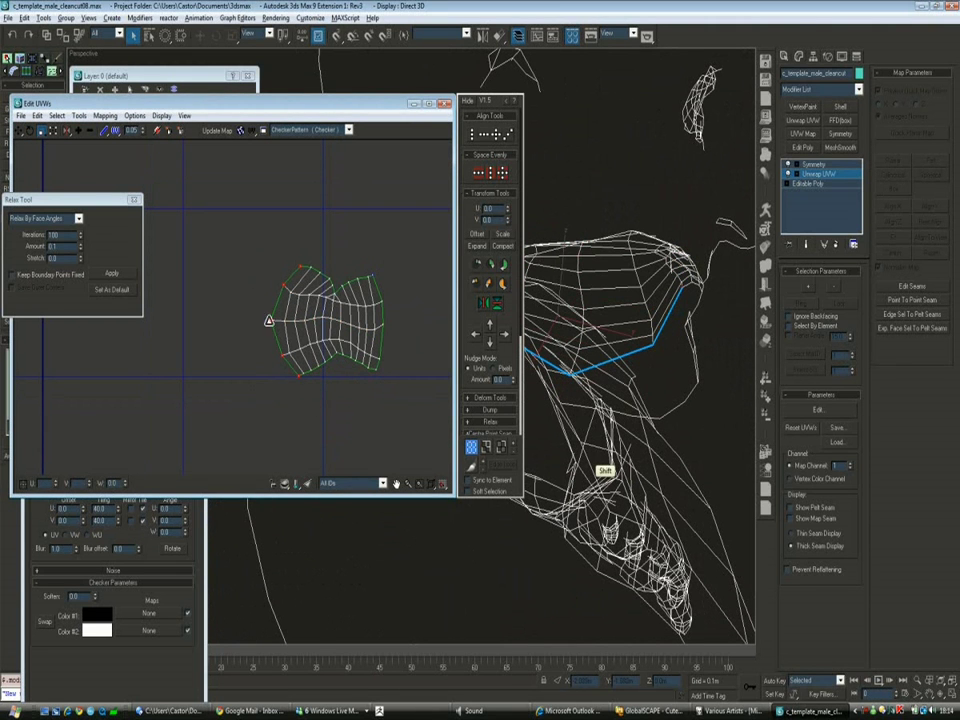
{"action": "middle_click_drag", "start_coordinate": [560, 285], "coordinate": [585, 285], "text": "alt"}
{"action": "left_click_drag", "start_coordinate": [335, 290], "coordinate": [299, 206]}
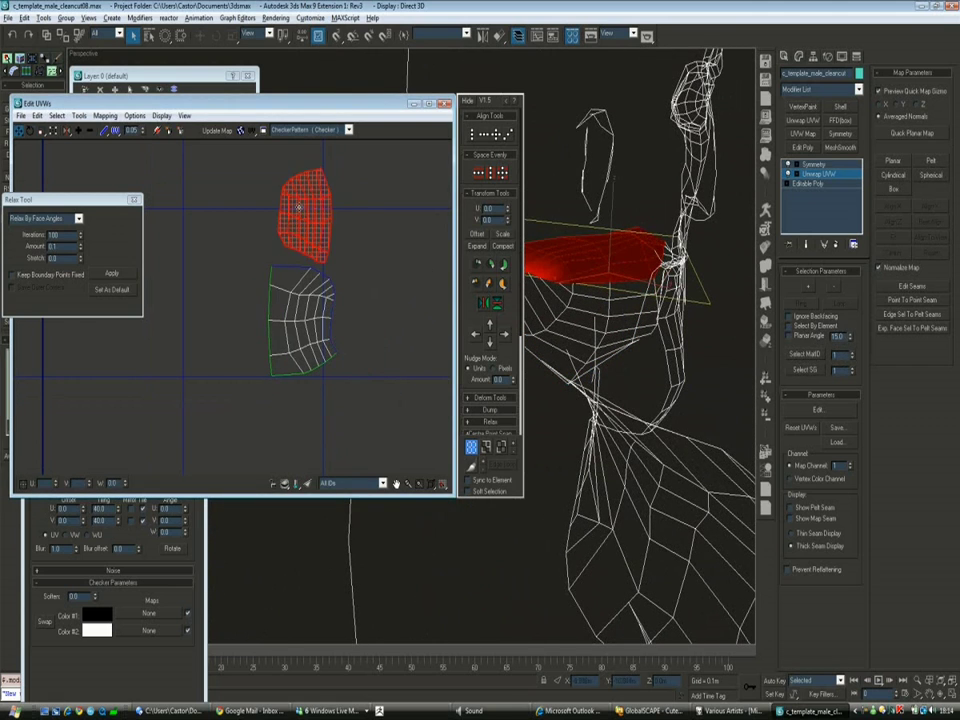
Relax the new jaw UV island into an even grid with Keep Boundary Points Fixed
{"action": "left_click_drag", "start_coordinate": [264, 155], "coordinate": [296, 275]}
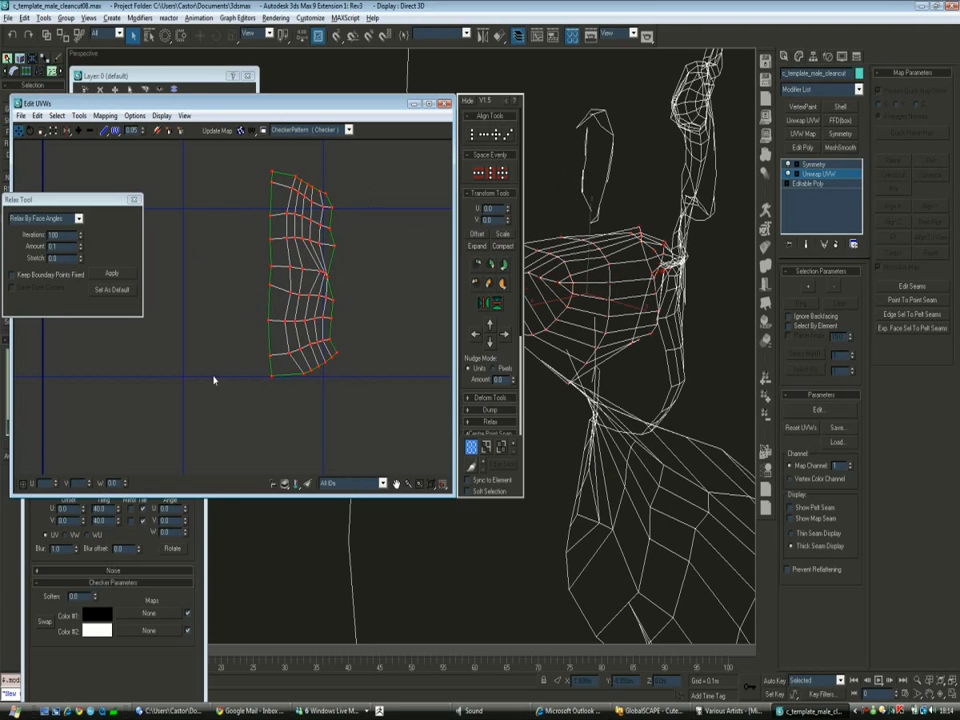
{"action": "left_click", "coordinate": [111, 273]}
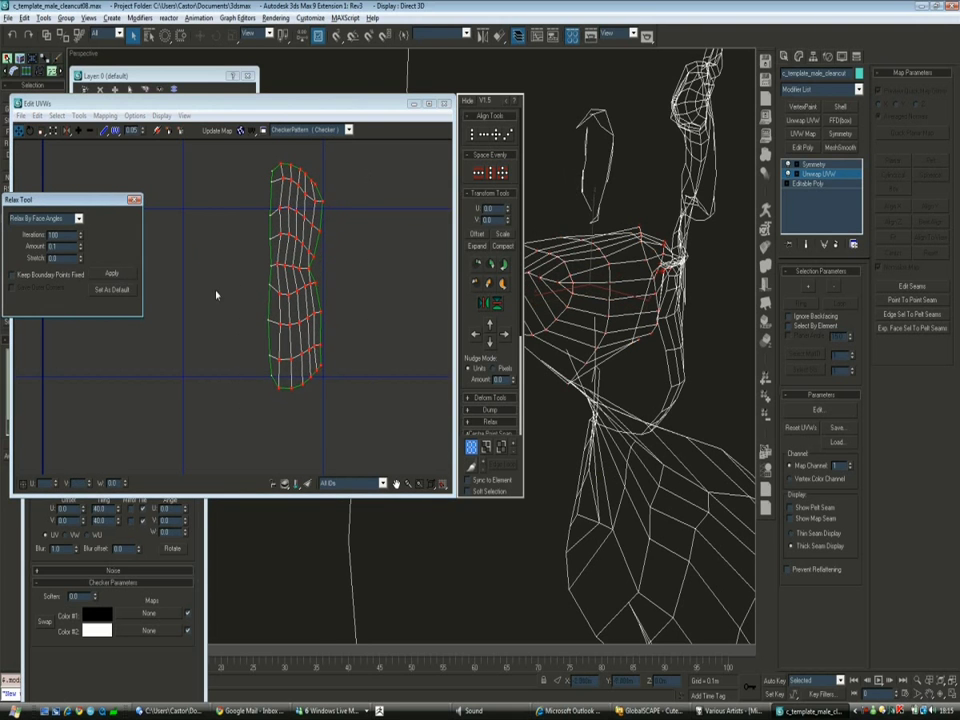
{"action": "left_click", "coordinate": [269, 380]}
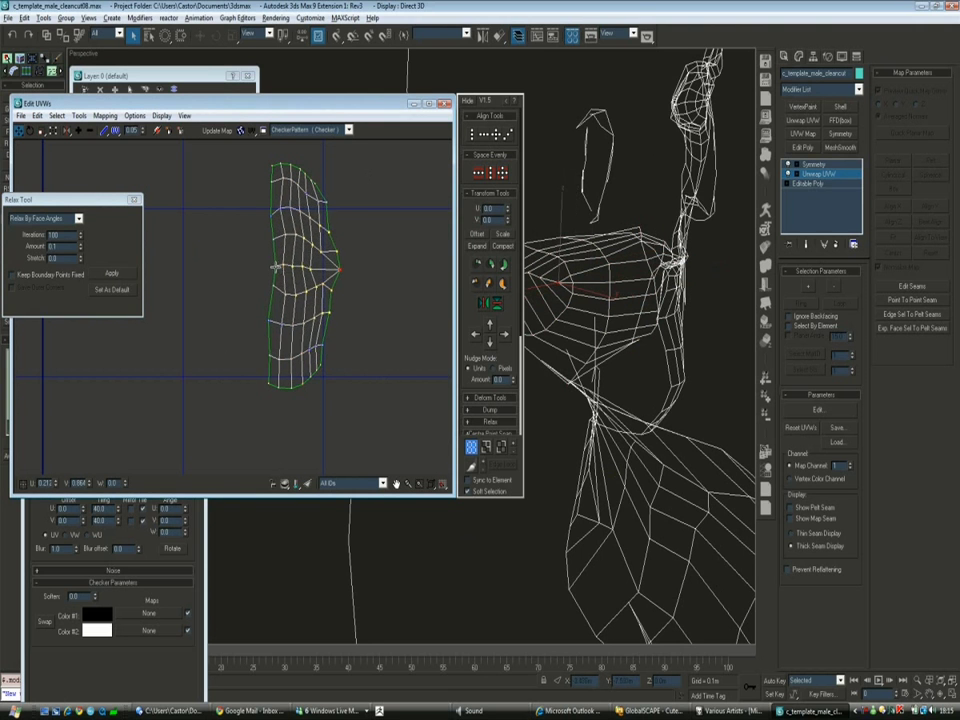
{"action": "middle_click_drag", "start_coordinate": [320, 190], "coordinate": [312, 273]}
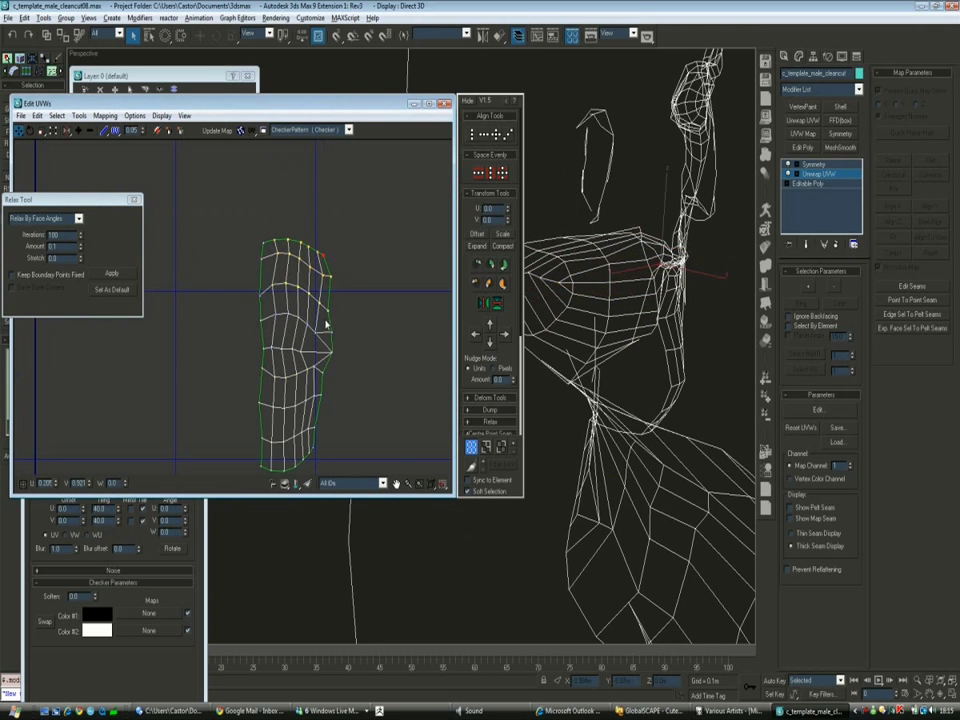
{"action": "middle_click_drag", "start_coordinate": [325, 369], "coordinate": [323, 352]}
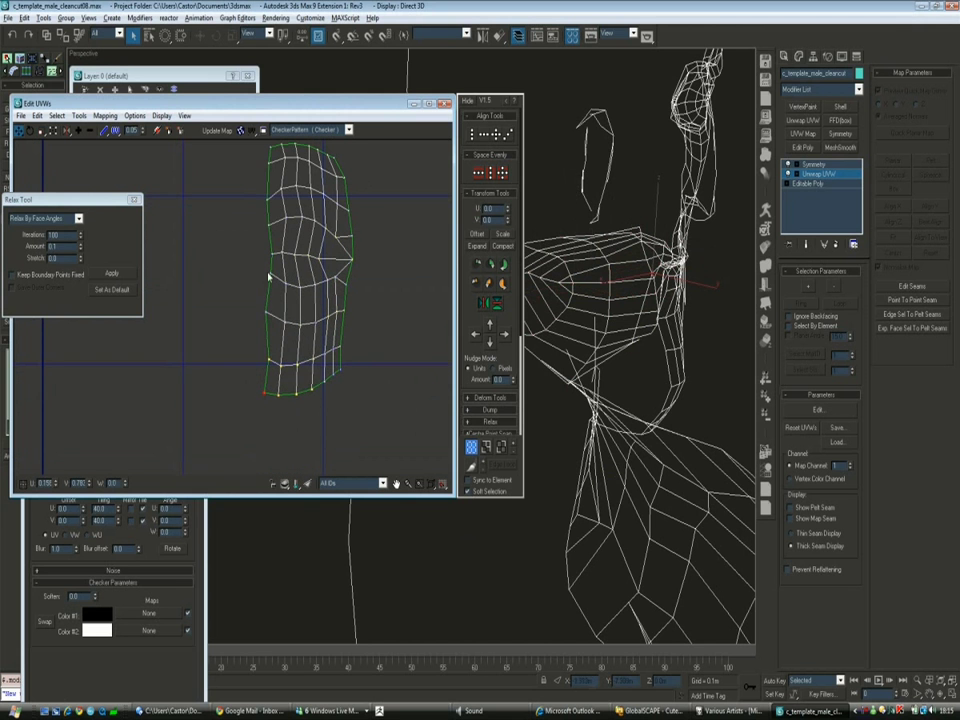
{"action": "left_click_drag", "start_coordinate": [225, 170], "coordinate": [321, 317]}
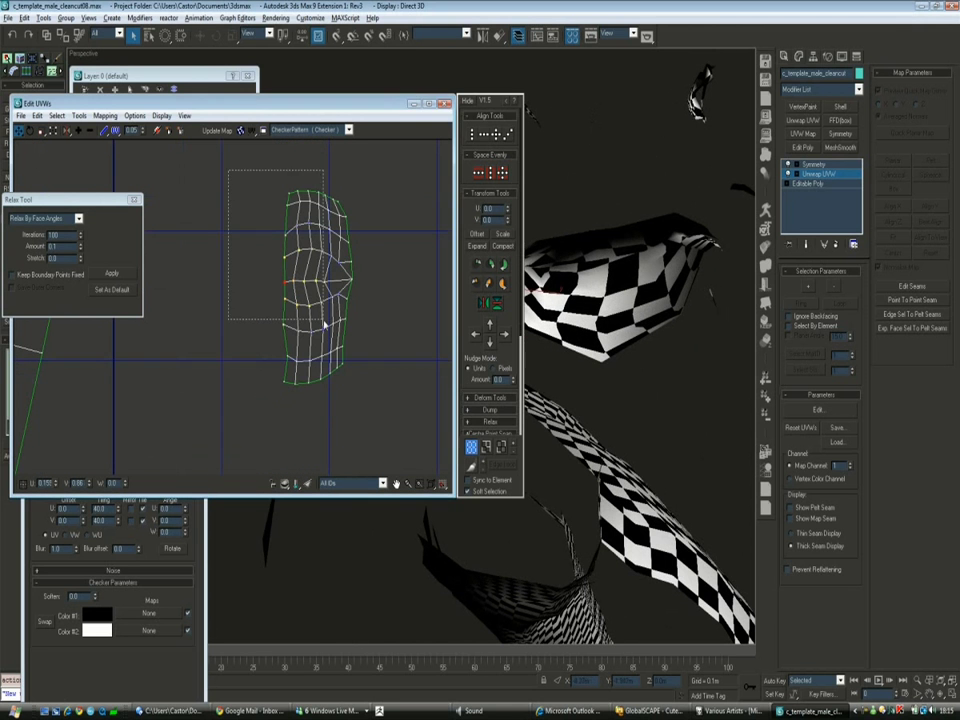
{"action": "left_click", "coordinate": [35, 278]}
{"action": "left_click", "coordinate": [237, 202]}
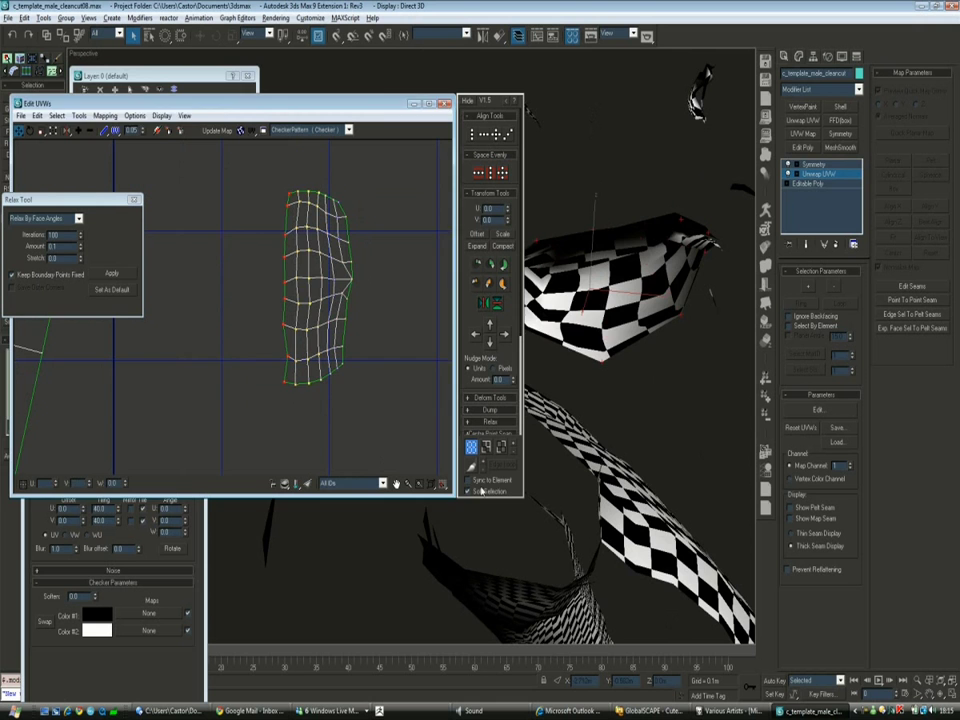
Move the jaw island clear of the neighbouring mesh to sit beside the head UVs
{"action": "key", "text": "ctrl+a"}
{"action": "scroll", "coordinate": [313, 331], "scroll_direction": "down", "scroll_amount": 3}
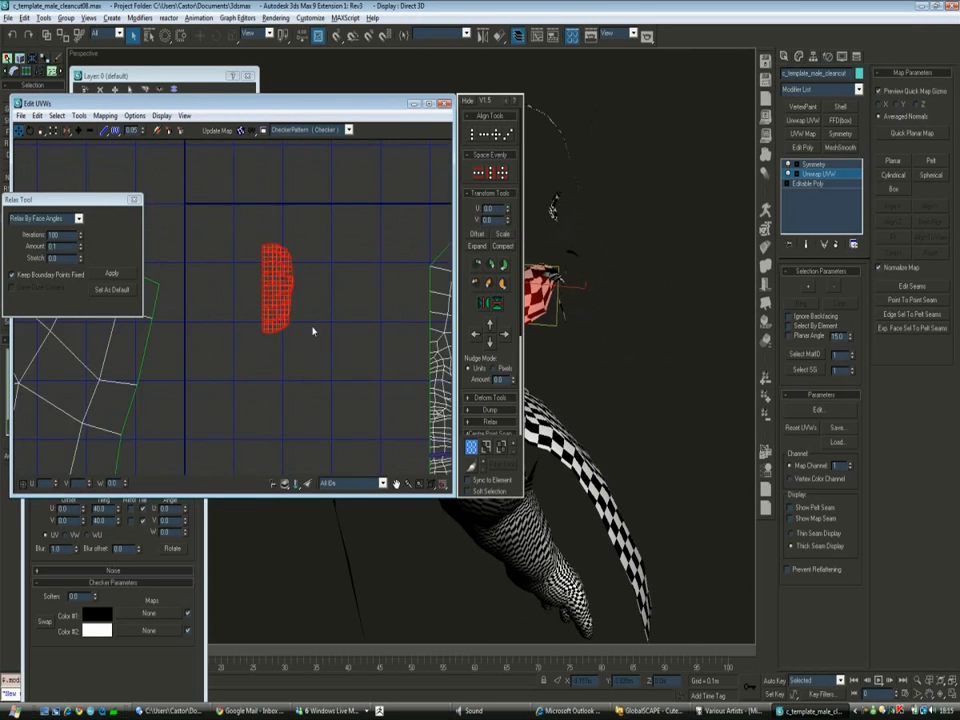
{"action": "scroll", "coordinate": [279, 257], "scroll_direction": "down", "scroll_amount": 2}
{"action": "middle_click_drag", "start_coordinate": [279, 257], "coordinate": [332, 470]}
{"action": "scroll", "coordinate": [363, 298], "scroll_direction": "up", "scroll_amount": 4}
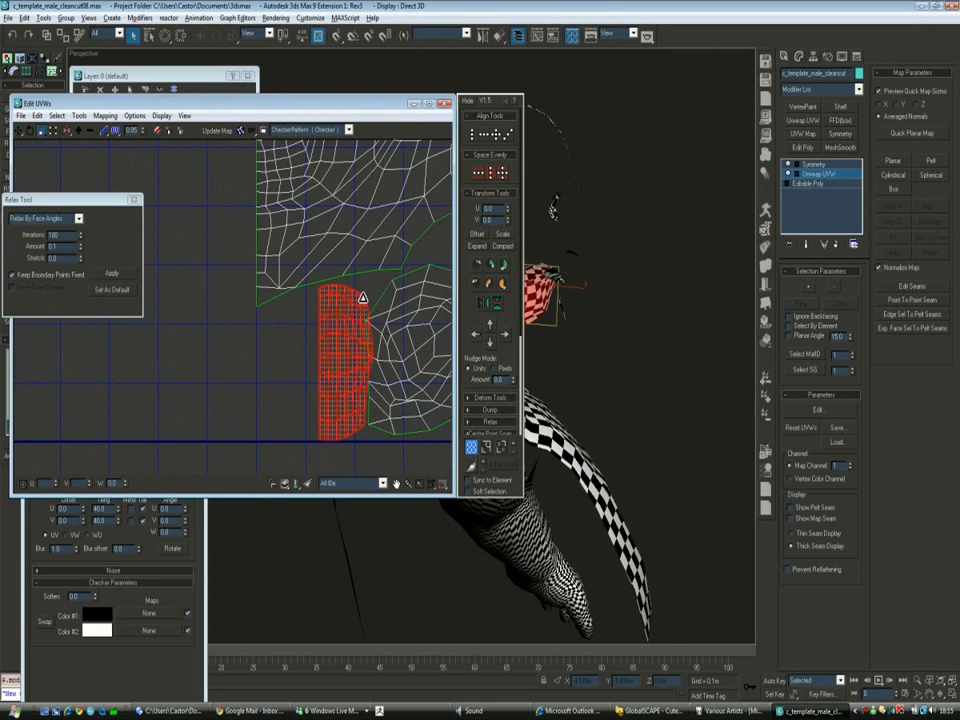
{"action": "left_click_drag", "start_coordinate": [363, 298], "coordinate": [335, 335]}
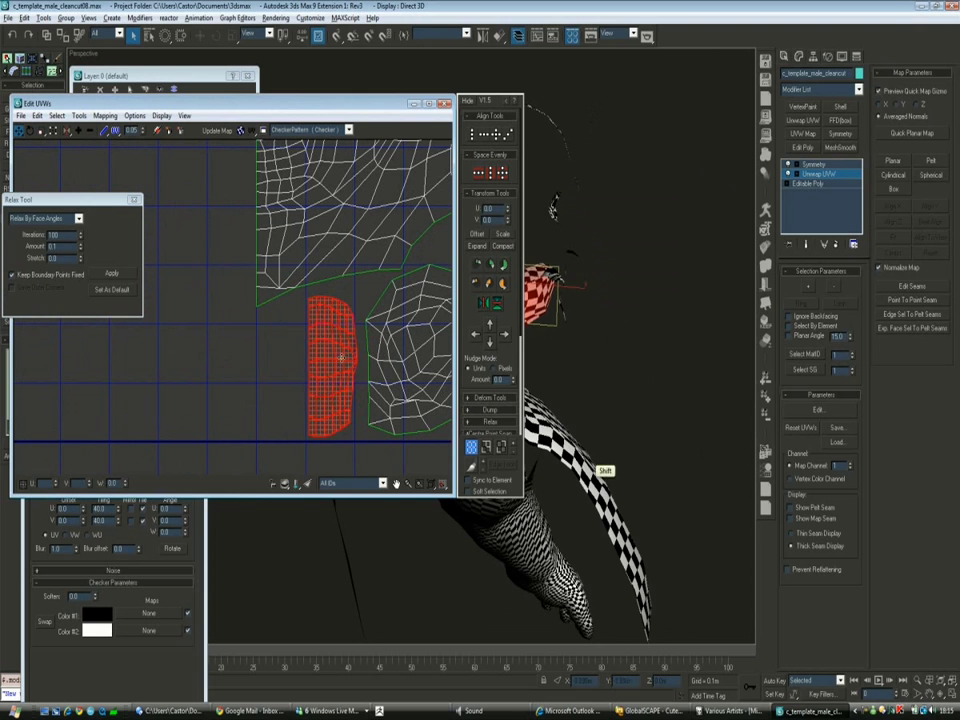
{"action": "mouse_move", "coordinate": [292, 370]}
{"action": "left_mouse_down", "text": "shift"}
{"action": "mouse_move", "coordinate": [277, 353]}
{"action": "mouse_move", "coordinate": [354, 366]}
{"action": "left_mouse_up", "text": "shift"}
{"action": "left_click", "coordinate": [304, 343]}
{"action": "left_click", "coordinate": [336, 386]}
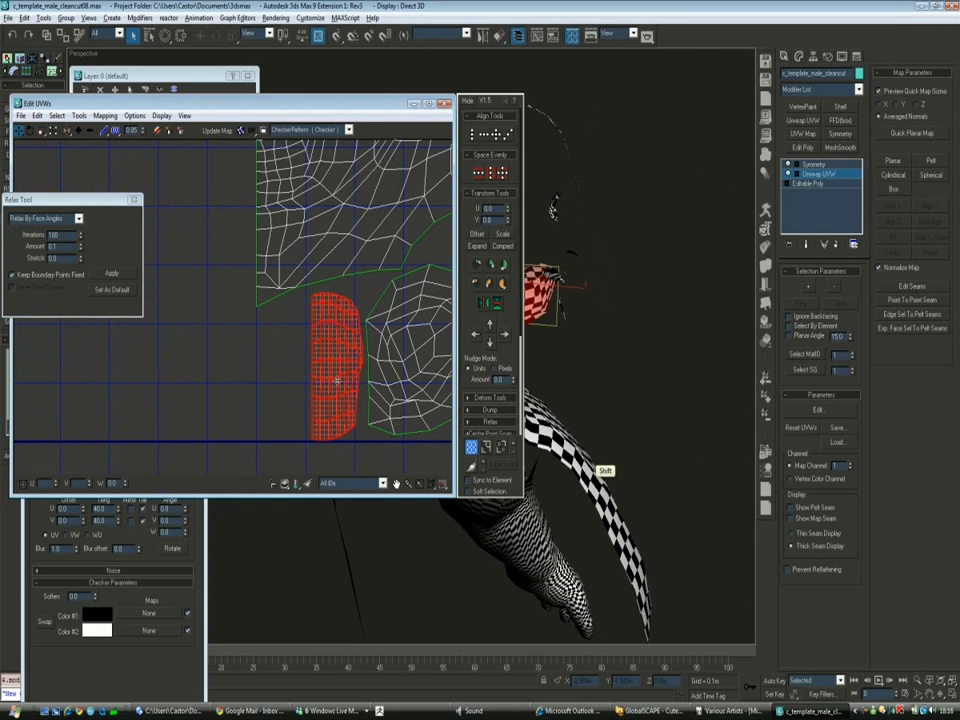
{"action": "scroll", "coordinate": [295, 241], "scroll_direction": "down", "scroll_amount": 3}
{"action": "scroll", "coordinate": [293, 240], "scroll_direction": "down", "scroll_amount": 2}
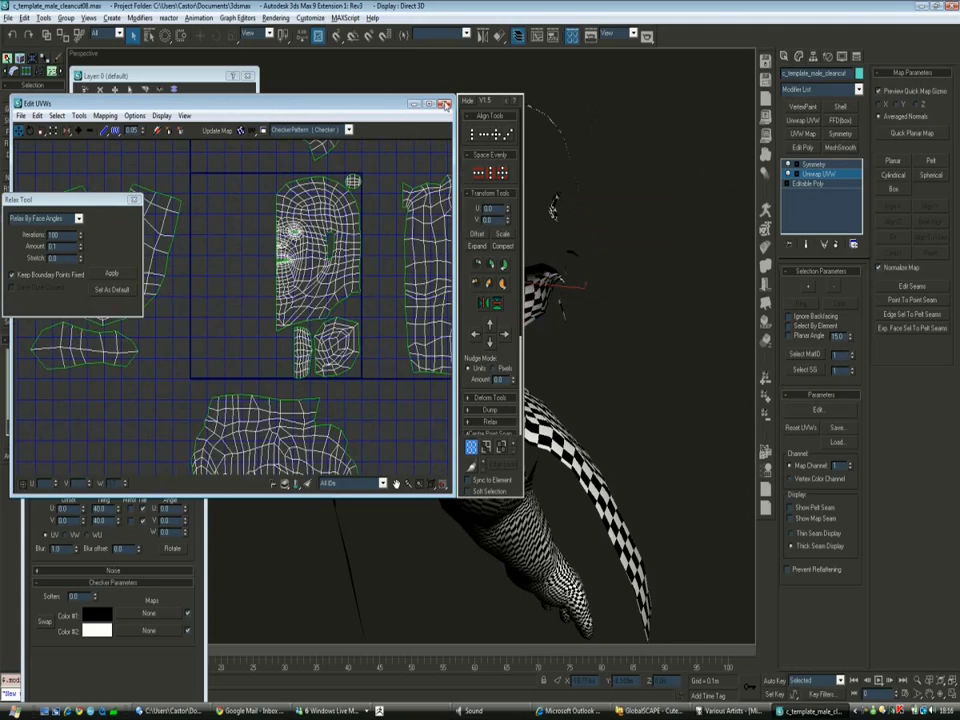
{"action": "left_click_drag", "start_coordinate": [300, 103], "coordinate": [215, 121]}
Load the previously saved UVs onto the body mesh in Edit UVWs
{"action": "middle_click_drag", "start_coordinate": [600, 380], "coordinate": [605, 470], "text": "alt"}
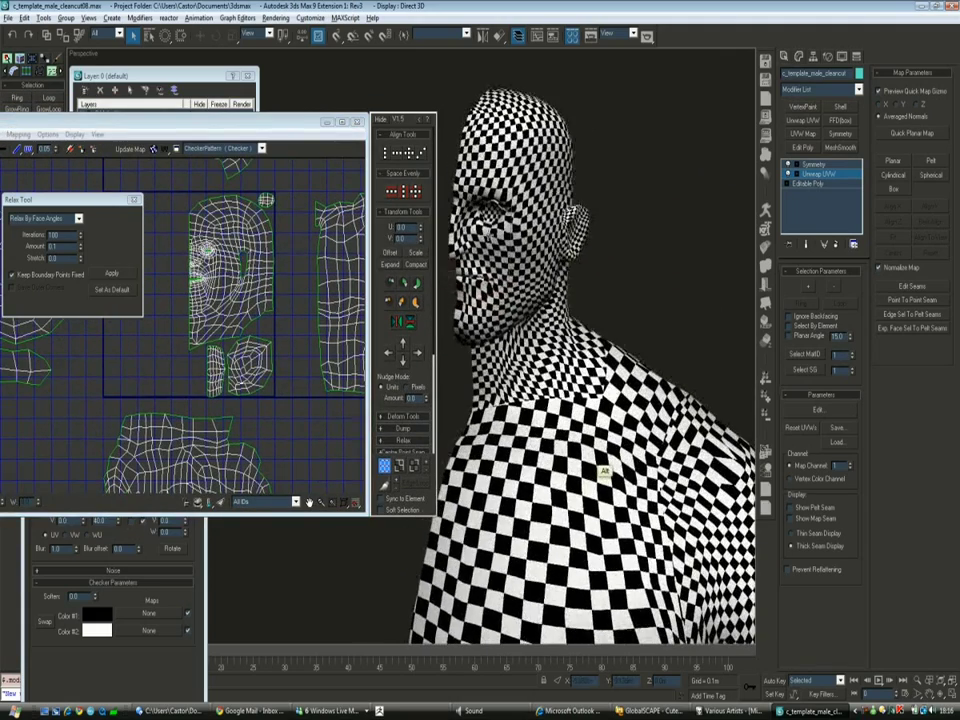
{"action": "left_click", "coordinate": [223, 298]}
{"action": "left_click", "coordinate": [240, 300]}
{"action": "left_click_drag", "start_coordinate": [200, 121], "coordinate": [320, 127]}
{"action": "left_click", "coordinate": [50, 140]}
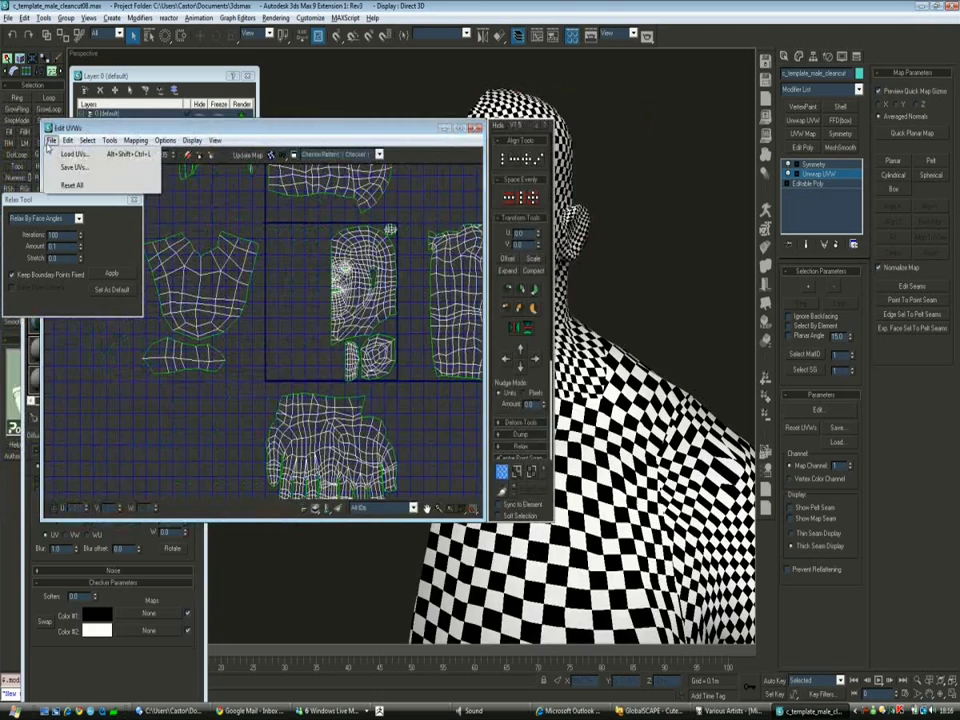
{"action": "left_click", "coordinate": [74, 154]}
{"action": "key", "text": "Return"}
{"action": "key", "text": "Return"}
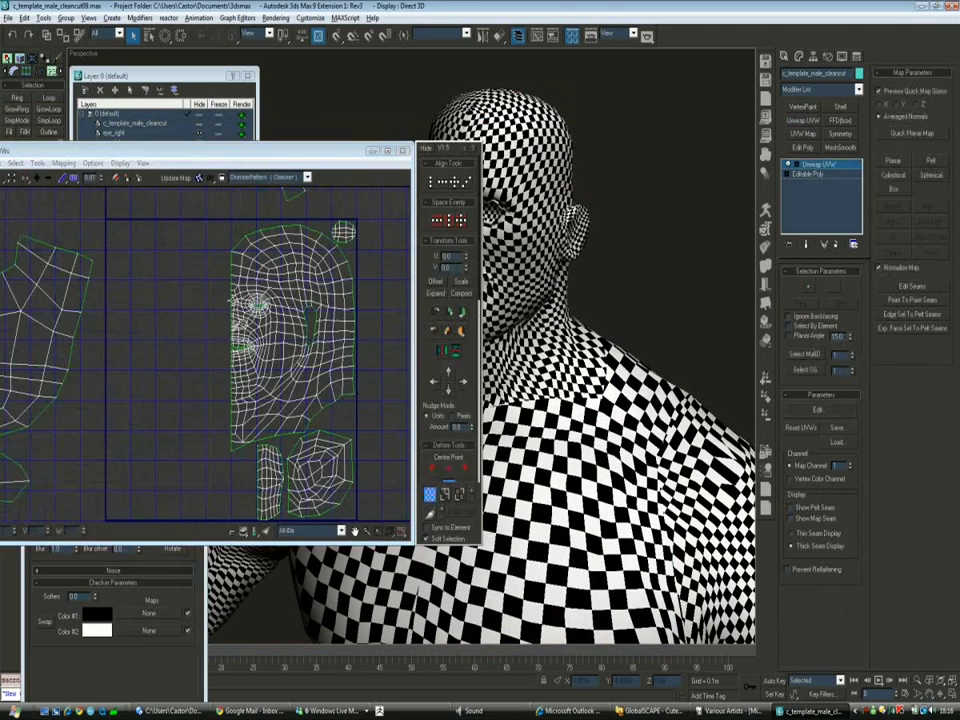
Select the whole head shell plus the lower shells and move them to a new spot
{"action": "left_click_drag", "start_coordinate": [226, 252], "coordinate": [282, 336]}
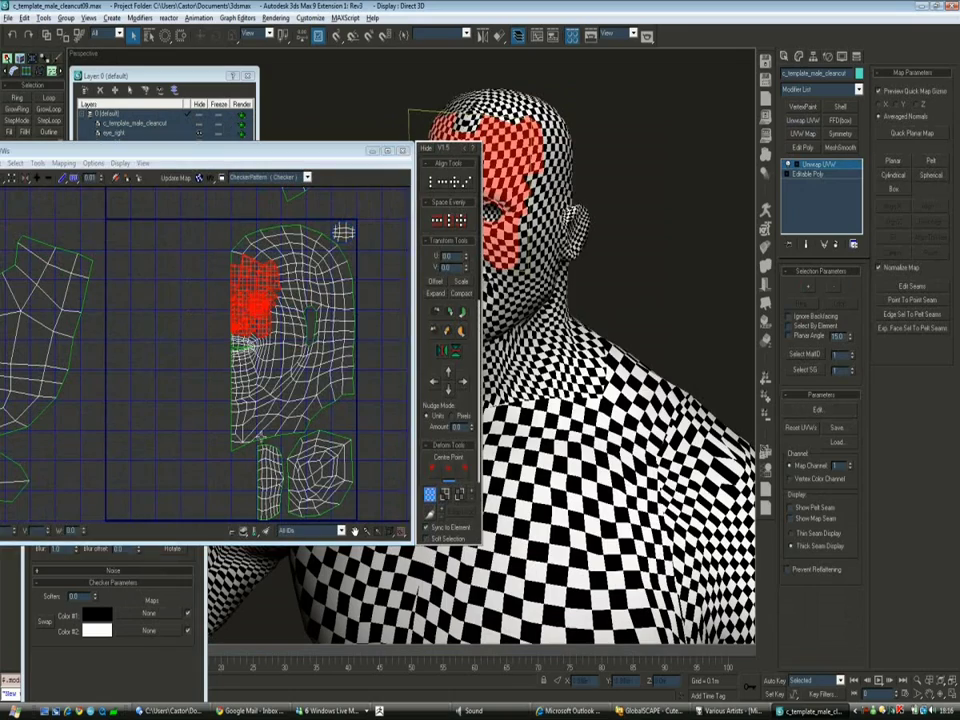
{"action": "left_click", "coordinate": [247, 318]}
{"action": "left_click", "coordinate": [331, 453], "text": "ctrl"}
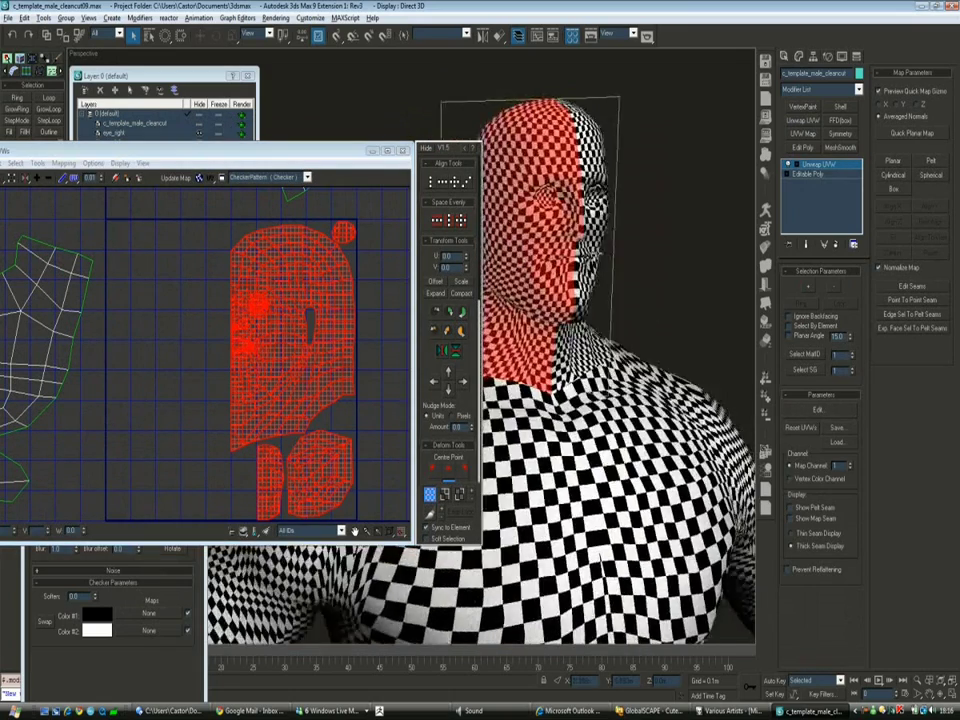
{"action": "middle_click_drag", "start_coordinate": [600, 330], "coordinate": [700, 330], "text": "alt"}
{"action": "scroll", "coordinate": [250, 330], "scroll_direction": "down", "scroll_amount": 2}
{"action": "left_click_drag", "start_coordinate": [25, 150], "coordinate": [60, 145]}
{"action": "scroll", "coordinate": [236, 297], "scroll_direction": "up", "scroll_amount": 10}
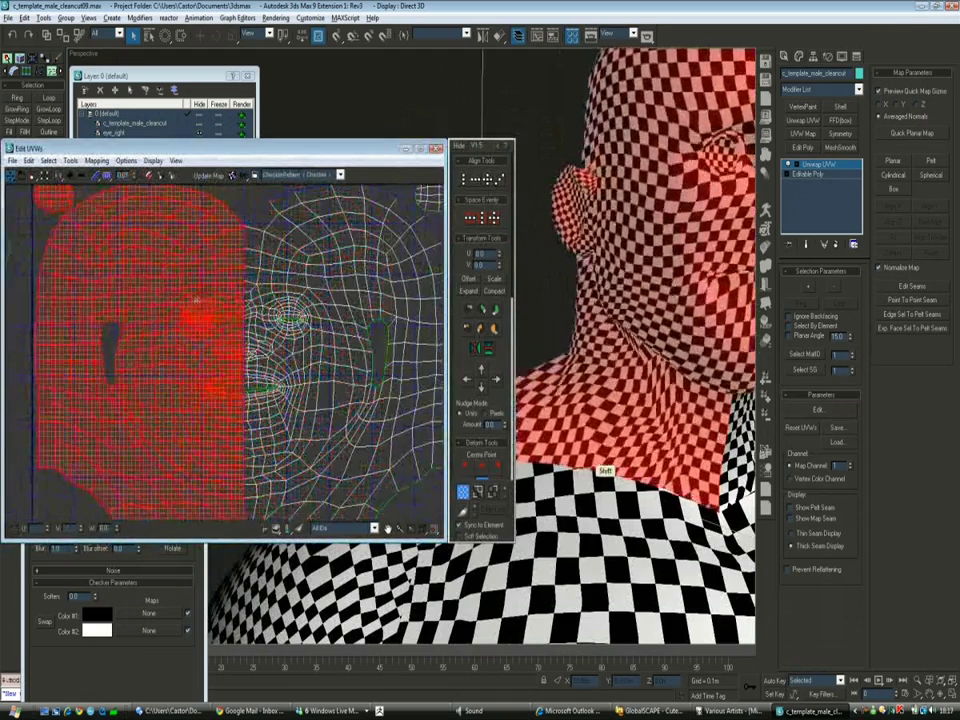
{"action": "left_click_drag", "start_coordinate": [236, 297], "coordinate": [280, 306]}
{"action": "left_click_drag", "start_coordinate": [263, 262], "coordinate": [294, 268]}
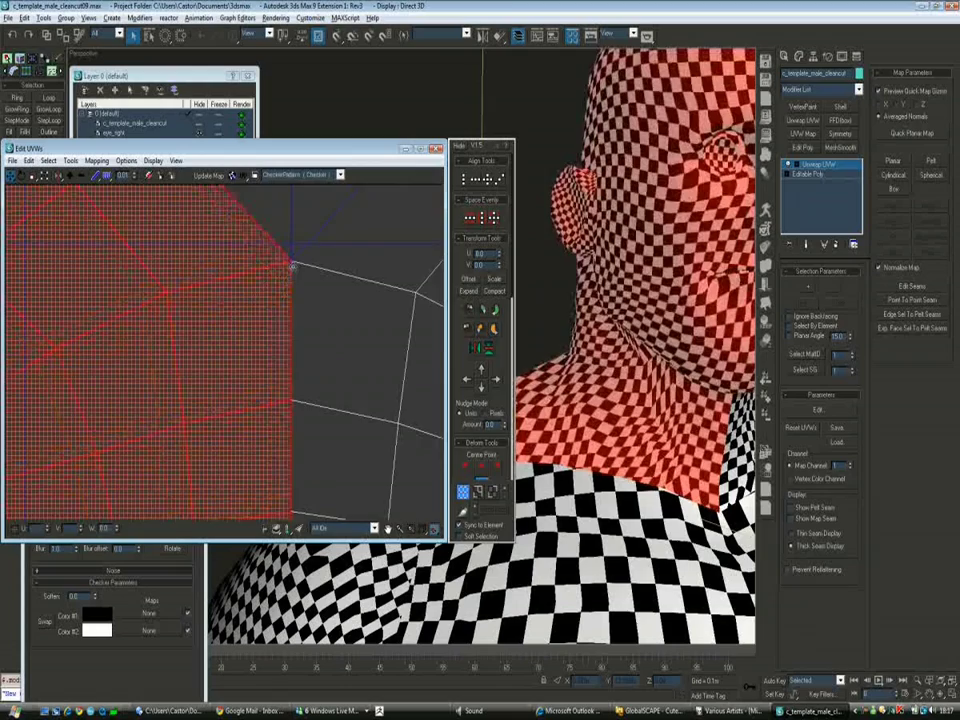
{"action": "scroll", "coordinate": [298, 220], "scroll_direction": "down", "scroll_amount": 6}
Clear the head shell selection and zoom in on the strip islands below the face
{"action": "left_click", "coordinate": [300, 212]}
{"action": "scroll", "coordinate": [300, 216], "scroll_direction": "up", "scroll_amount": 3}
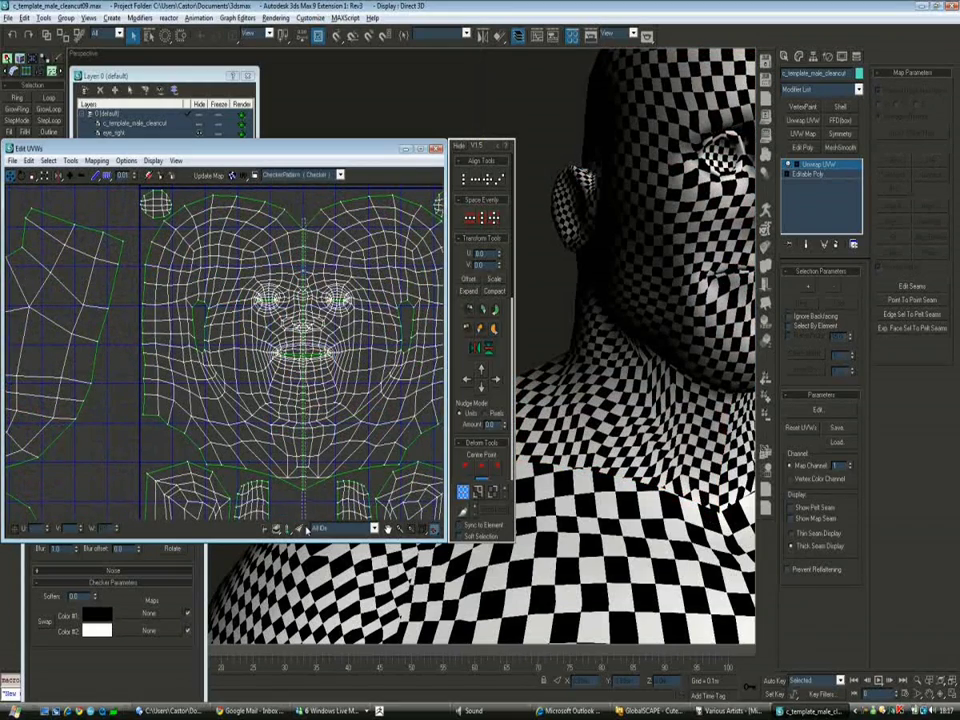
{"action": "scroll", "coordinate": [285, 344], "scroll_direction": "up", "scroll_amount": 4}
{"action": "scroll", "coordinate": [470, 460], "scroll_direction": "down", "scroll_amount": 5}
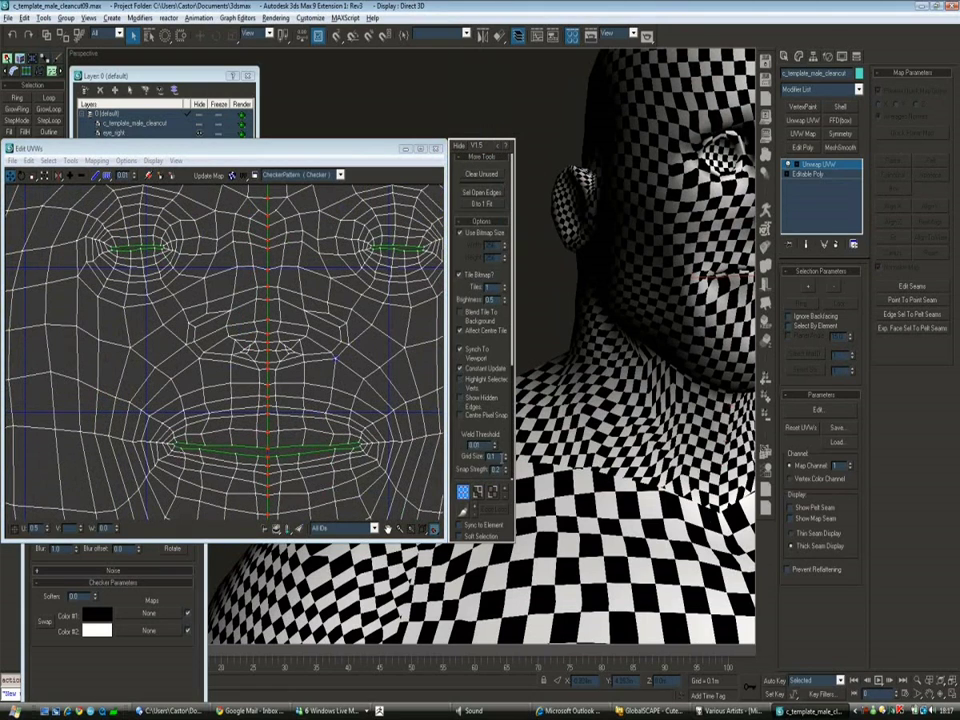
{"action": "scroll", "coordinate": [321, 336], "scroll_direction": "down", "scroll_amount": 5}
{"action": "scroll", "coordinate": [317, 381], "scroll_direction": "up", "scroll_amount": 4}
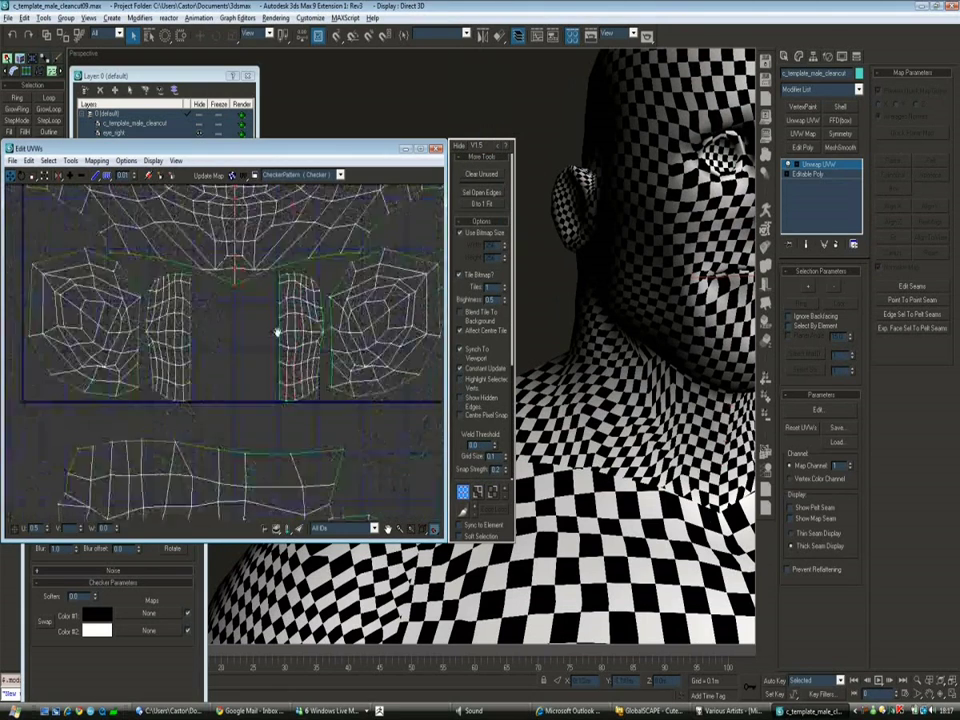
Move the left narrow strip right until it butts against its matching strip, then deselect
{"action": "left_click", "coordinate": [195, 330]}
{"action": "left_click_drag", "start_coordinate": [195, 330], "coordinate": [320, 335]}
{"action": "scroll", "coordinate": [274, 354], "scroll_direction": "up", "scroll_amount": 3}
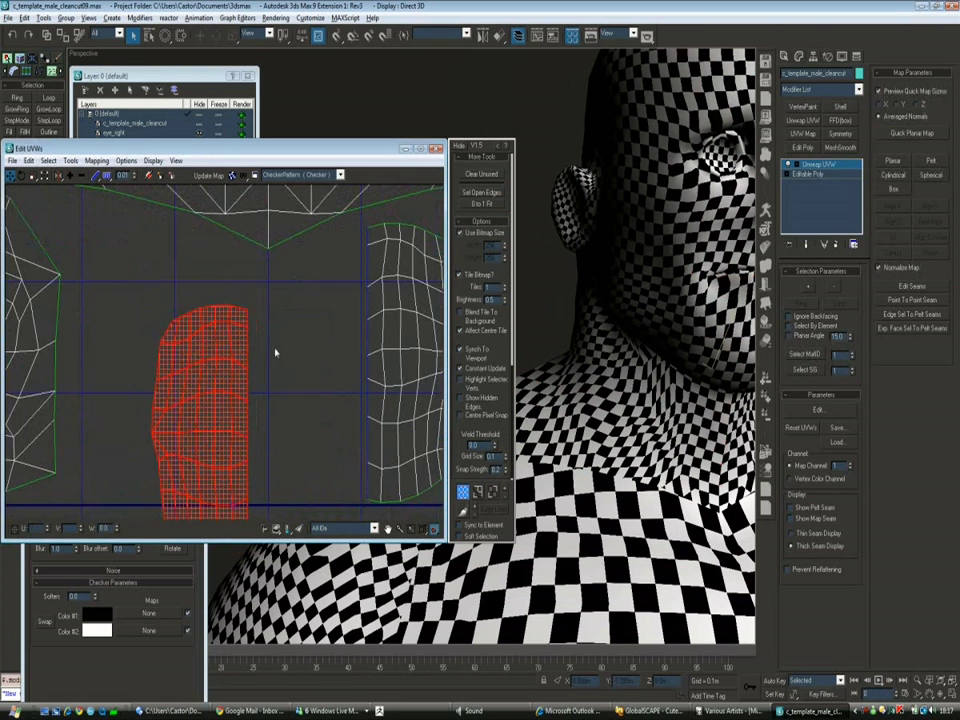
{"action": "left_click_drag", "start_coordinate": [207, 391], "coordinate": [312, 350]}
{"action": "scroll", "coordinate": [317, 300], "scroll_direction": "down", "scroll_amount": 2}
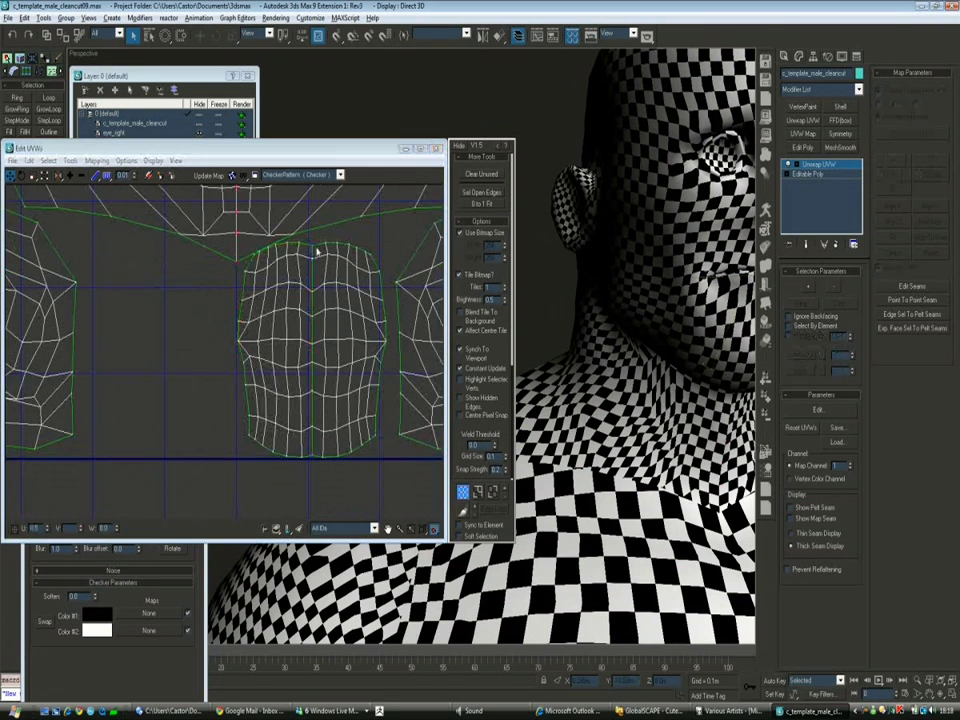
{"action": "left_click", "coordinate": [362, 457]}
{"action": "scroll", "coordinate": [213, 329], "scroll_direction": "down", "scroll_amount": 5}
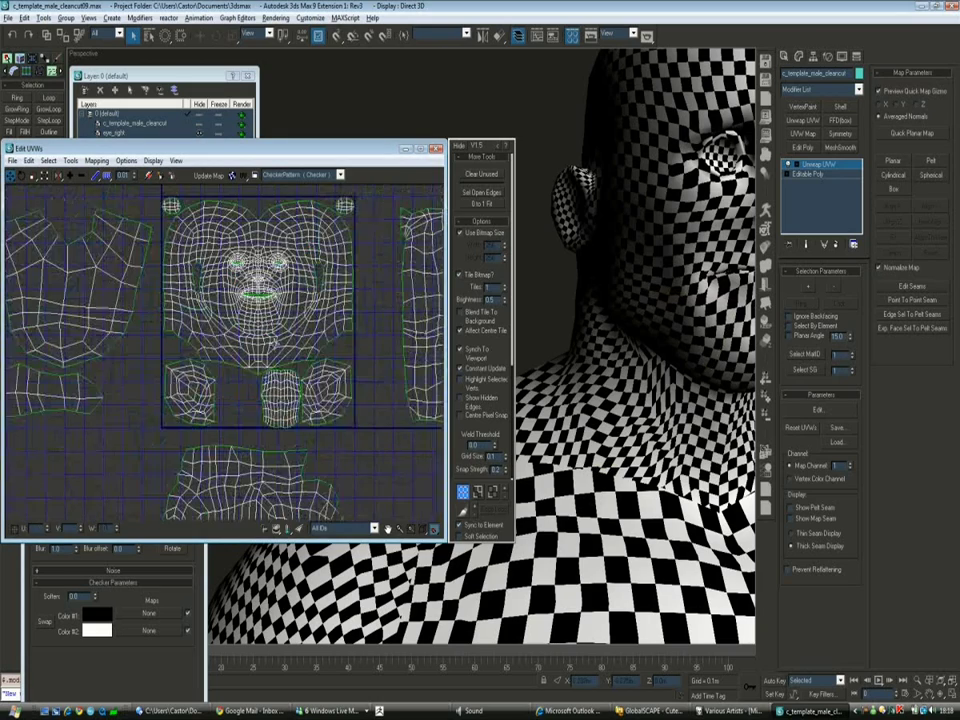
{"action": "scroll", "coordinate": [365, 252], "scroll_direction": "up", "scroll_amount": 3}
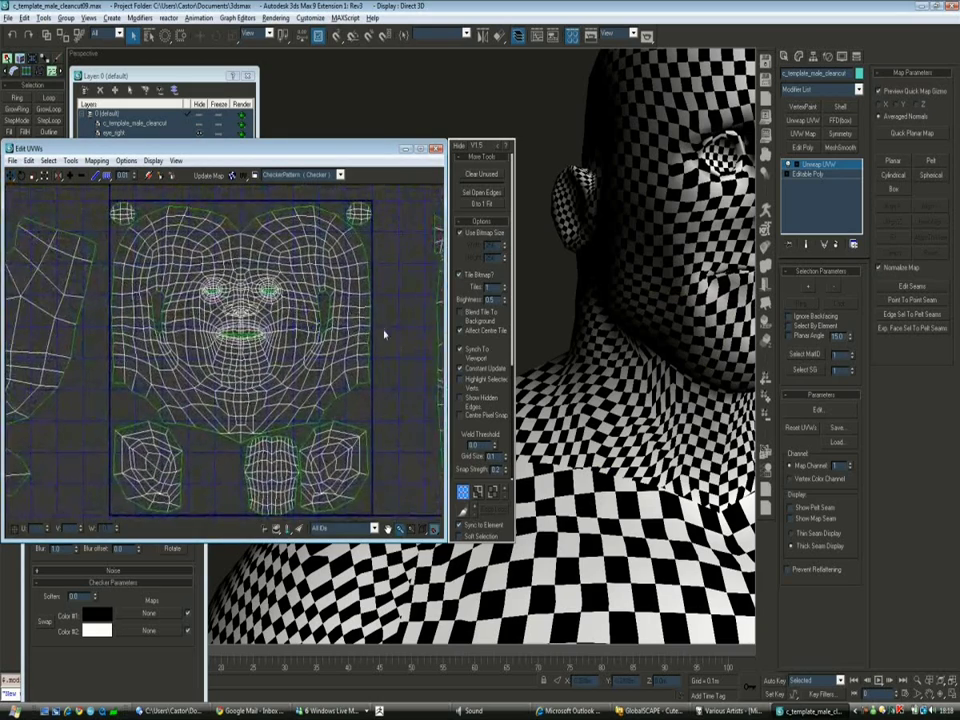
{"action": "scroll", "coordinate": [284, 318], "scroll_direction": "down", "scroll_amount": 2}
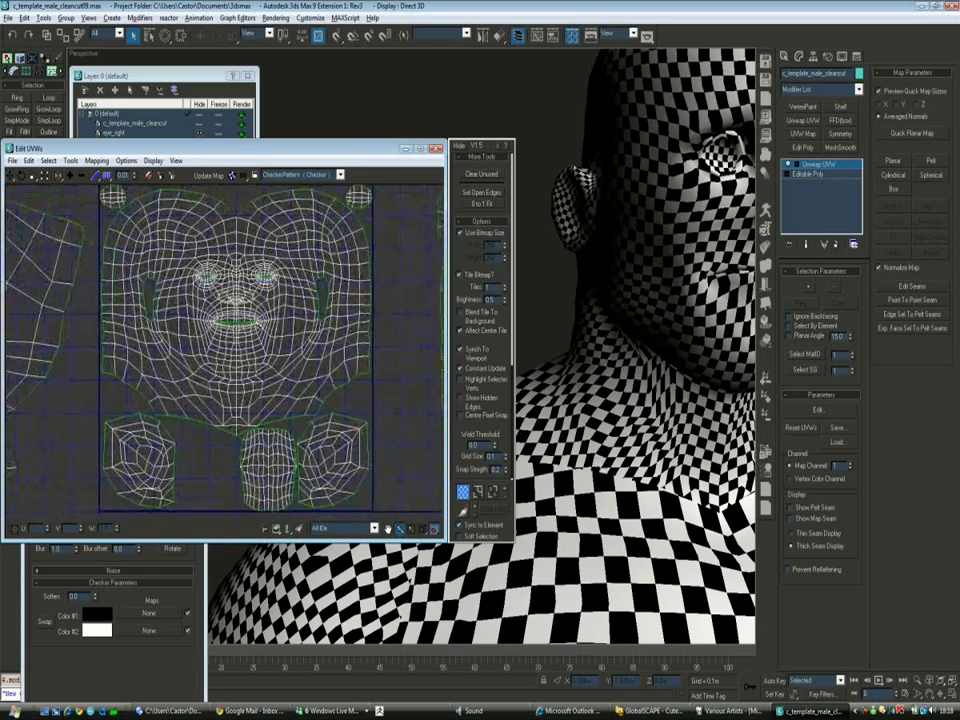
Save the UV layout over male_cleancut_UV.uvw, confirming the replacement
{"action": "left_click", "coordinate": [11, 160]}
{"action": "left_click", "coordinate": [36, 195]}
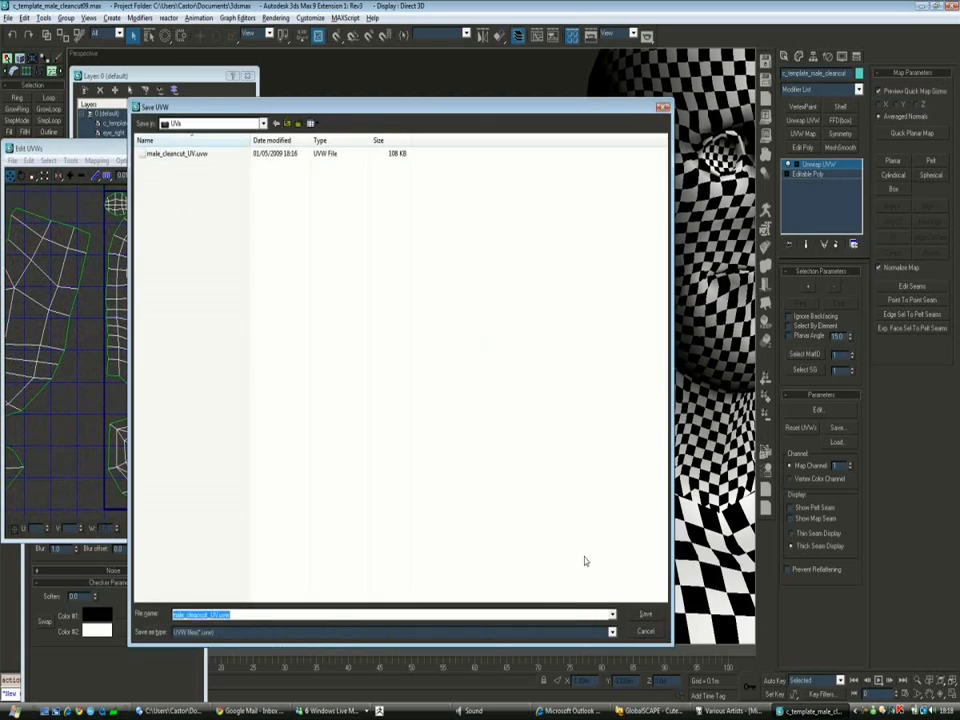
{"action": "left_click", "coordinate": [646, 614]}
{"action": "left_click", "coordinate": [521, 396]}
{"action": "scroll", "coordinate": [368, 243], "scroll_direction": "down", "scroll_amount": 2}
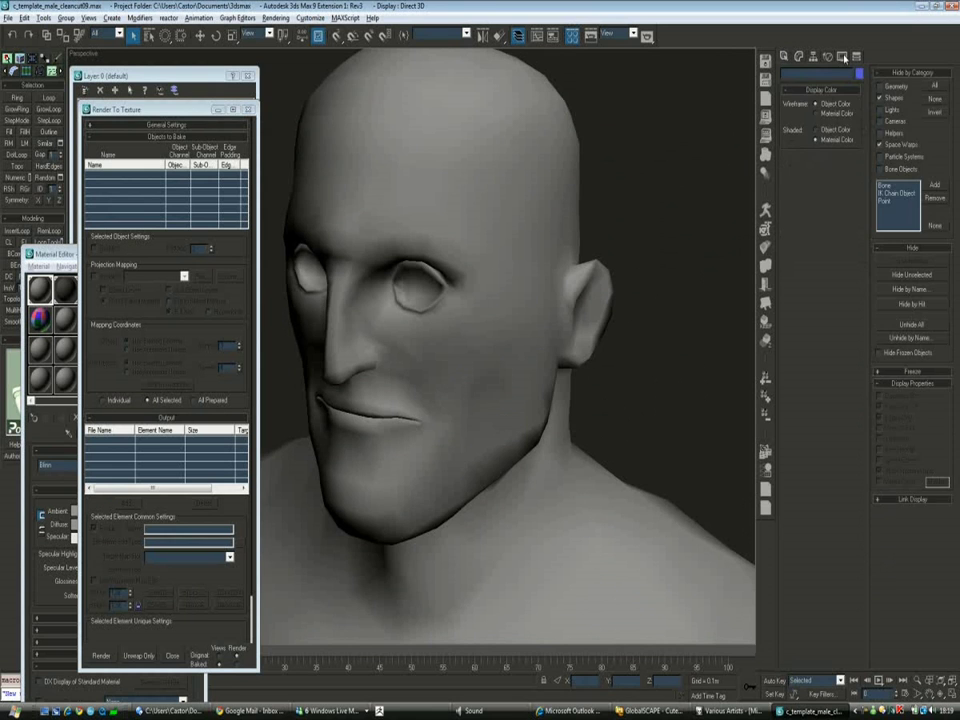
Create a Skylight in the scene to light the body
{"action": "left_click", "coordinate": [820, 77]}
{"action": "left_click", "coordinate": [842, 159]}
{"action": "scroll", "coordinate": [519, 351], "scroll_direction": "down", "scroll_amount": 5}
{"action": "left_click", "coordinate": [527, 322]}
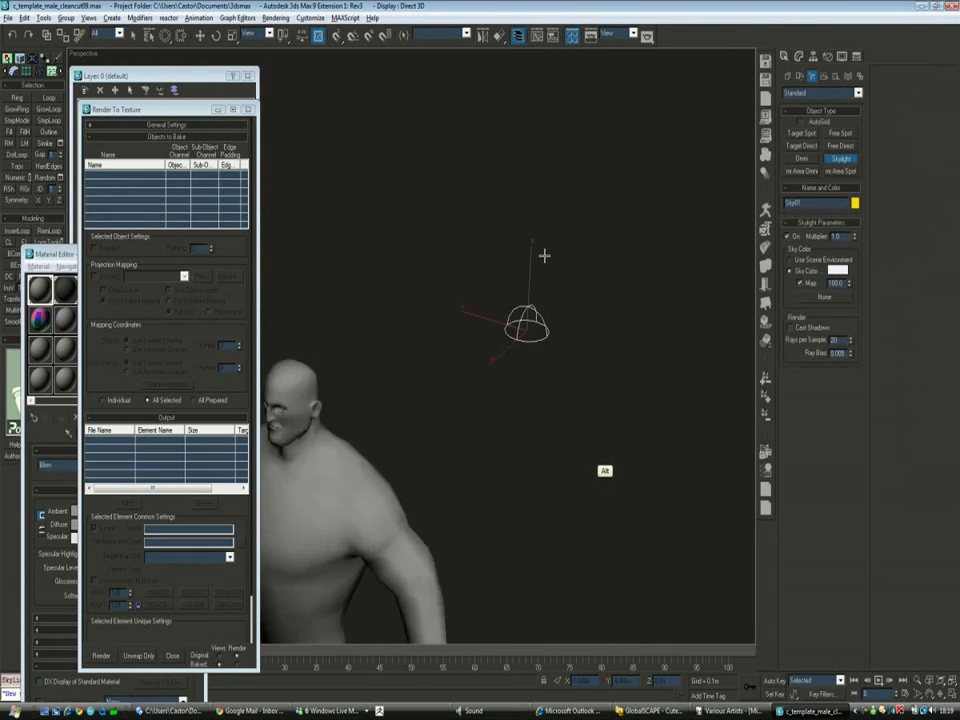
{"action": "middle_click_drag", "start_coordinate": [542, 255], "coordinate": [551, 250], "text": "alt"}
{"action": "key", "text": "F12"}
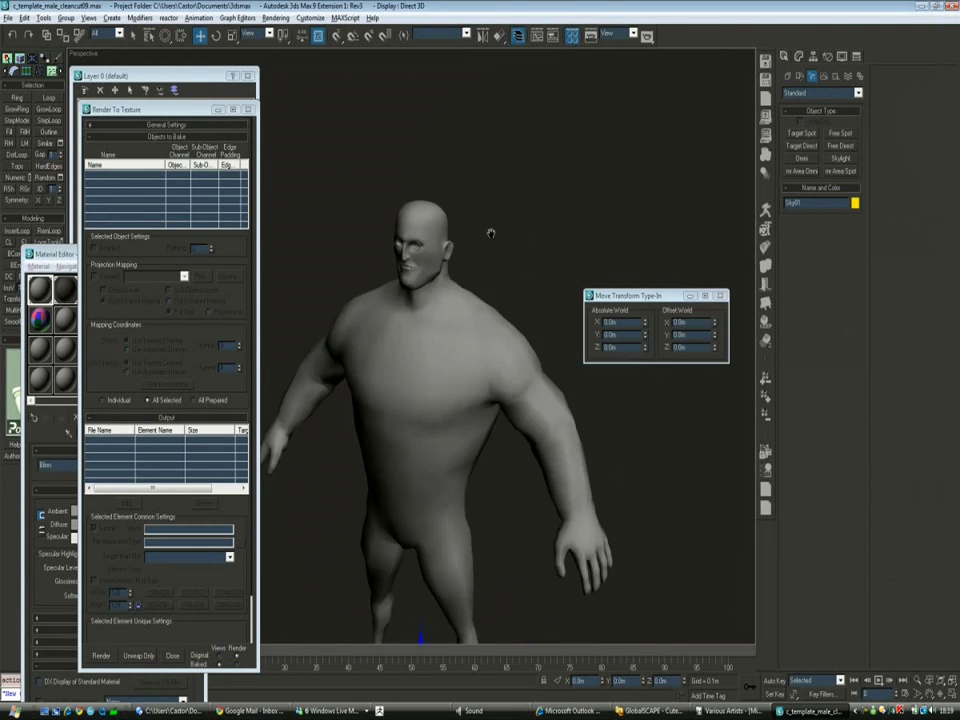
{"action": "scroll", "coordinate": [493, 231], "scroll_direction": "up", "scroll_amount": 5}
Select the male body mesh and turn on Light Tracer advanced lighting
{"action": "left_click", "coordinate": [428, 176]}
{"action": "left_click", "coordinate": [276, 18]}
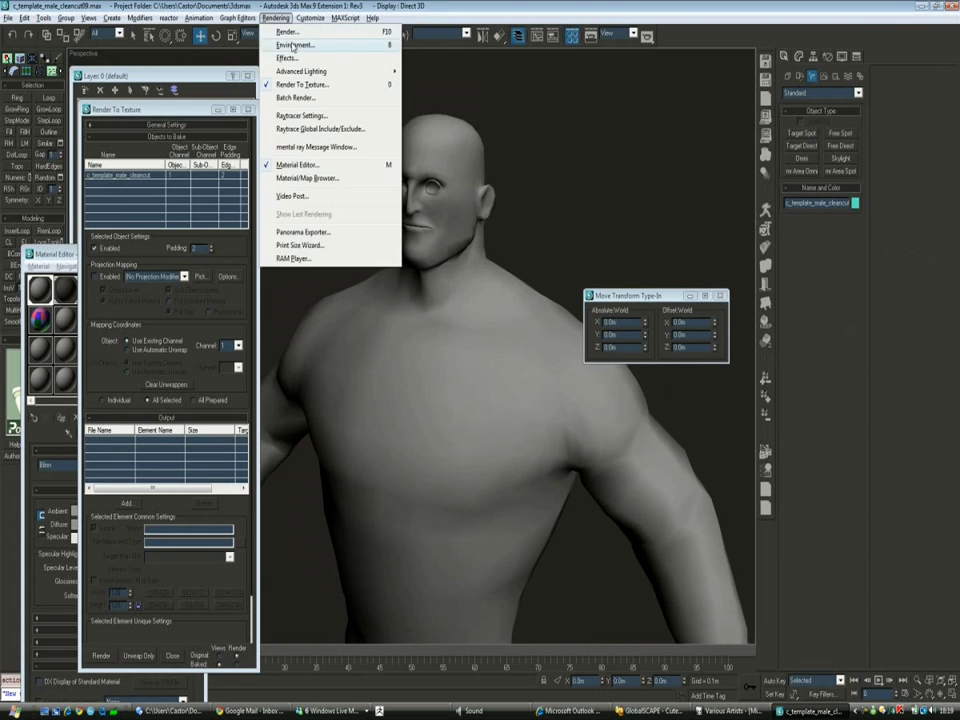
{"action": "left_click", "coordinate": [240, 34]}
{"action": "left_click_drag", "start_coordinate": [520, 53], "coordinate": [658, 56]}
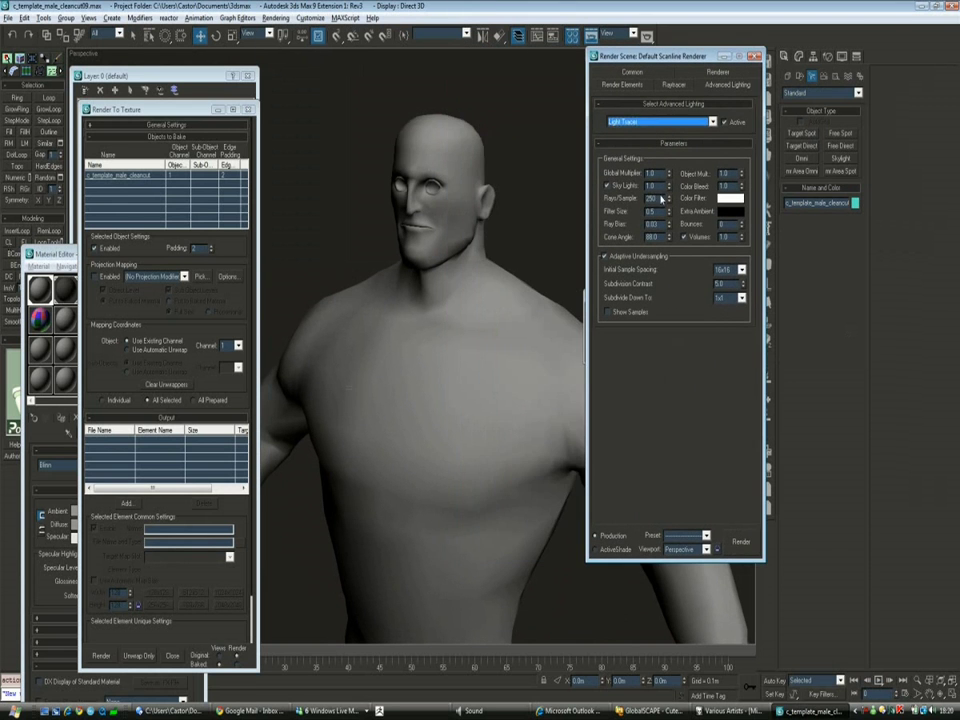
{"action": "scroll", "coordinate": [488, 149], "scroll_direction": "up", "scroll_amount": 4}
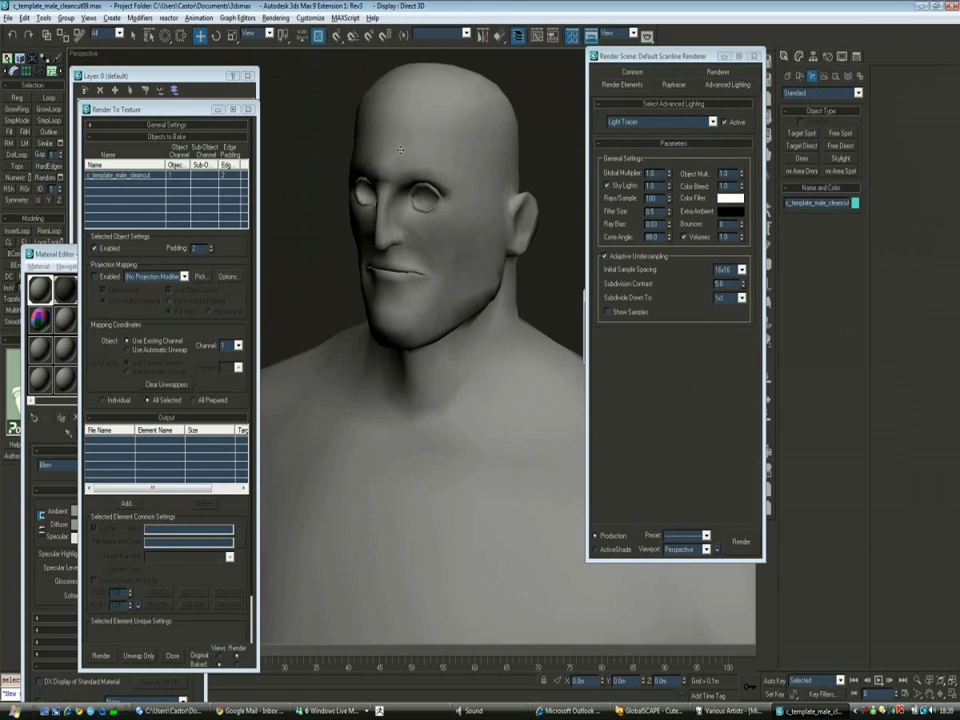
{"action": "scroll", "coordinate": [105, 283], "scroll_direction": "down", "scroll_amount": 2}
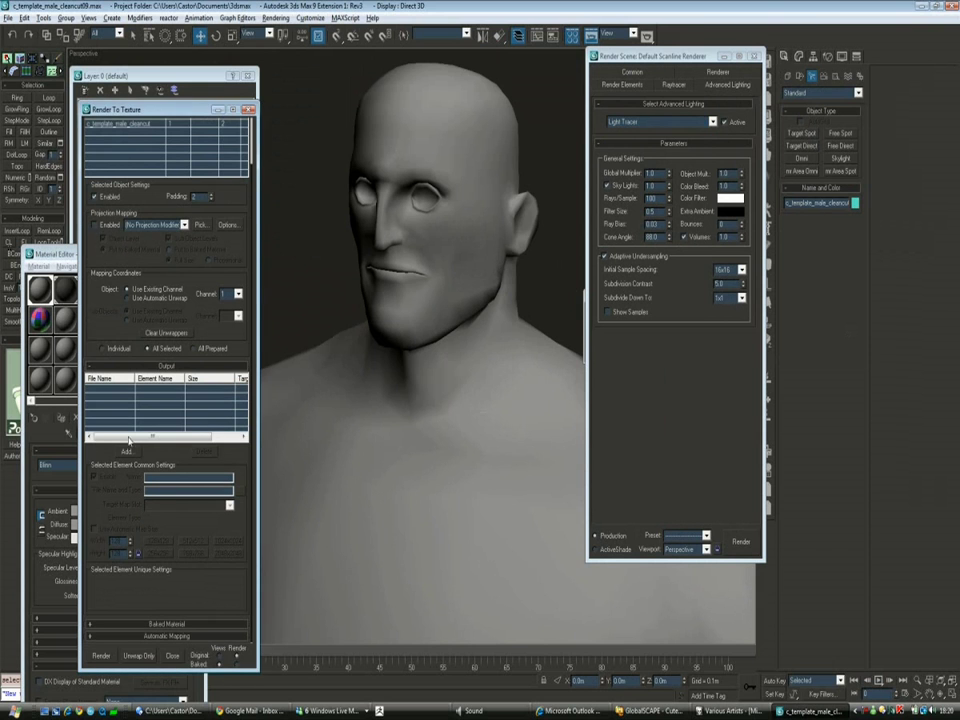
Add a DiffuseMap bake output element and browse for its save location
{"action": "left_click", "coordinate": [127, 465]}
{"action": "double_click", "coordinate": [360, 242]}
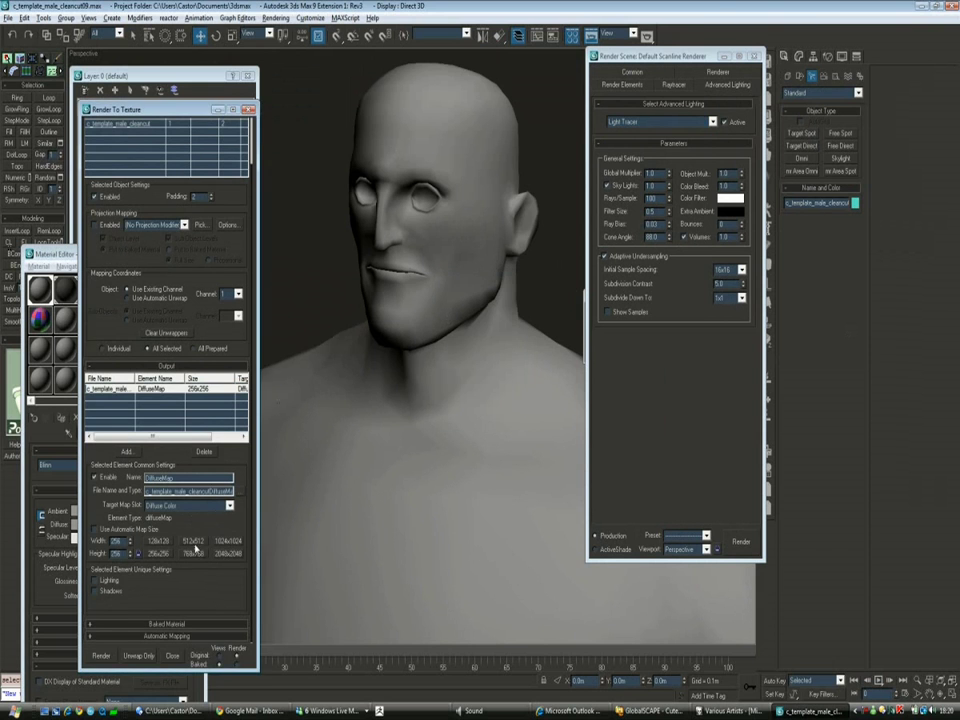
{"action": "left_click", "coordinate": [238, 491]}
Save the DiffuseMap as a Targa in the Templates folder and render the 512×512 bake
{"action": "left_click", "coordinate": [247, 163]}
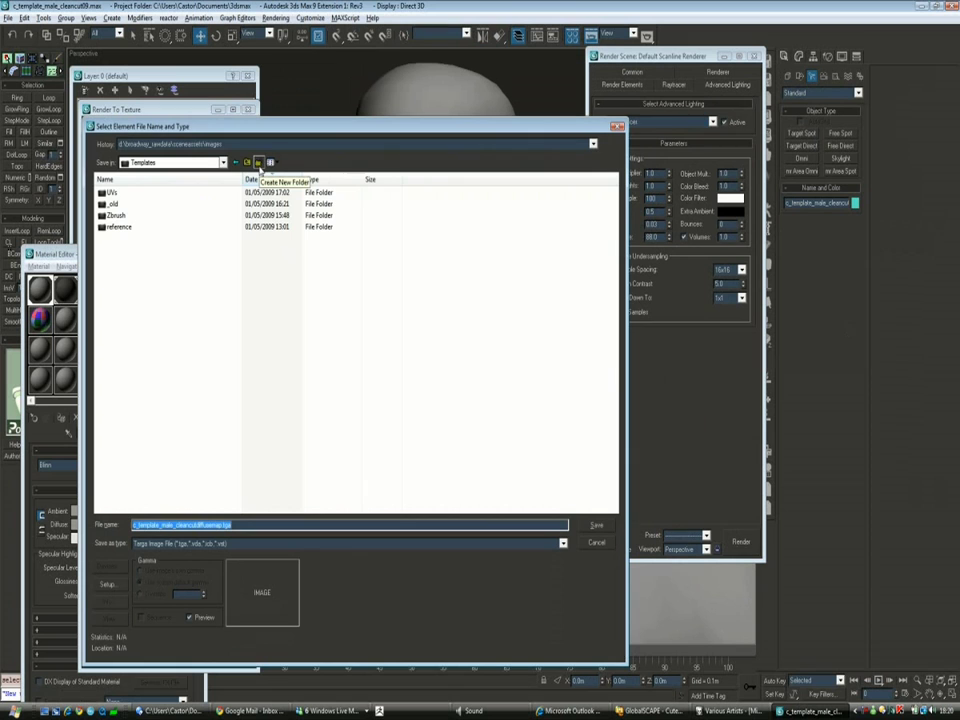
{"action": "left_click", "coordinate": [236, 162]}
{"action": "key", "text": "Return"}
{"action": "key", "text": "Return"}
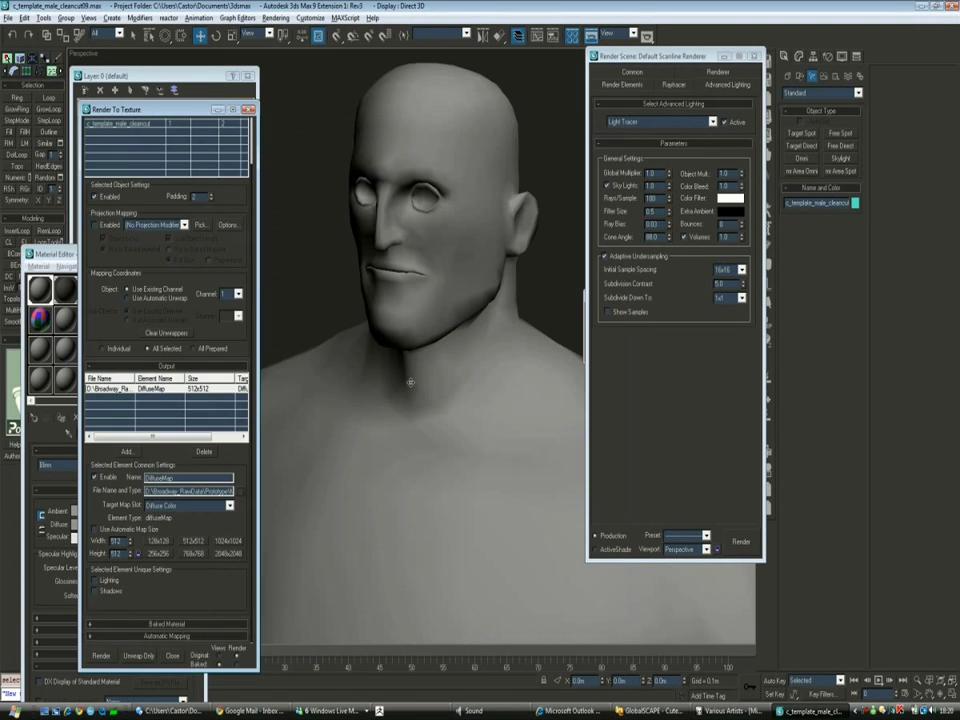
{"action": "left_click", "coordinate": [102, 656]}
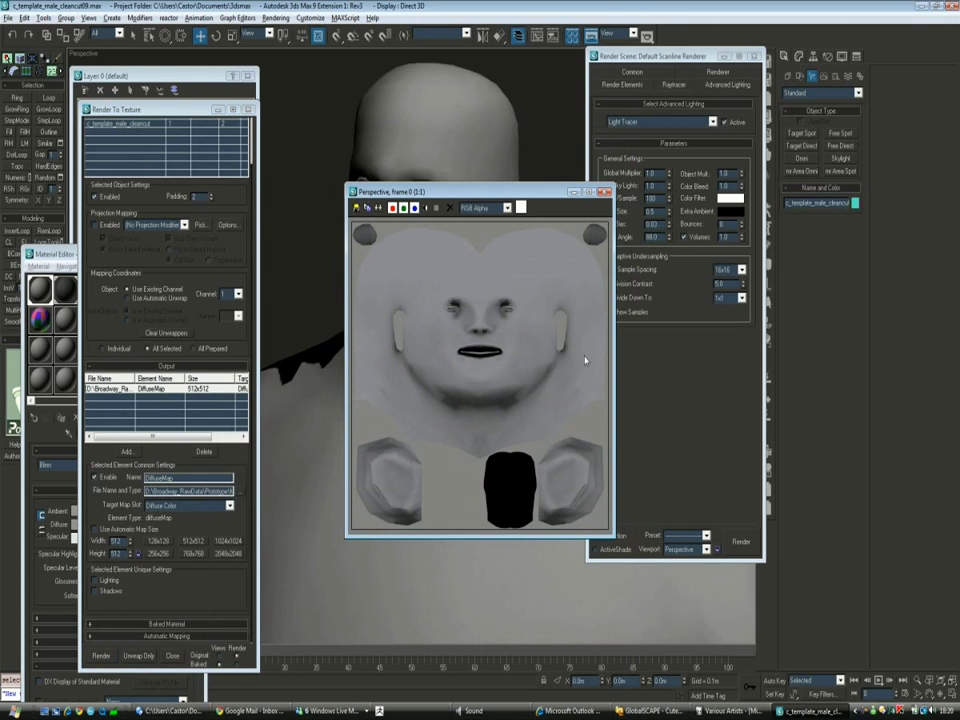
Inspect the baked face texture, then add an Unwrap UVW modifier to the mesh
{"action": "left_click_drag", "start_coordinate": [507, 191], "coordinate": [709, 193]}
{"action": "middle_click_drag", "start_coordinate": [450, 300], "coordinate": [505, 299], "text": "alt"}
{"action": "left_click_drag", "start_coordinate": [620, 193], "coordinate": [154, 237]}
{"action": "scroll", "coordinate": [482, 317], "scroll_direction": "up", "scroll_amount": 2}
{"action": "right_click", "coordinate": [482, 317]}
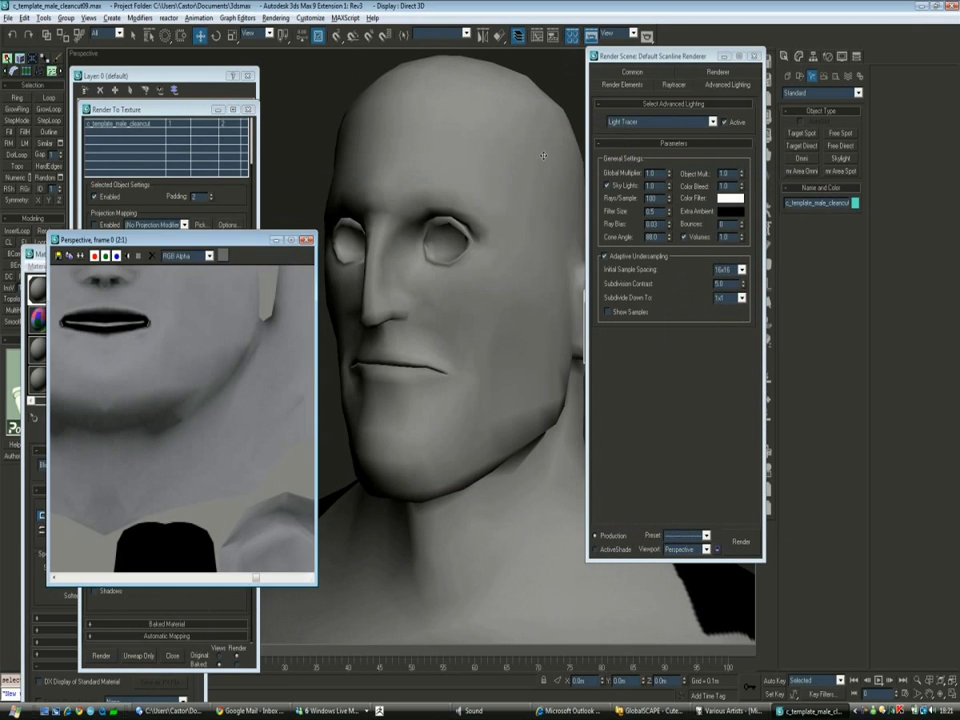
{"action": "left_click", "coordinate": [799, 56]}
{"action": "left_click", "coordinate": [801, 120]}
Arrange the UV editor and baked image so the whole face layout is visible
{"action": "left_click_drag", "start_coordinate": [200, 146], "coordinate": [546, 105]}
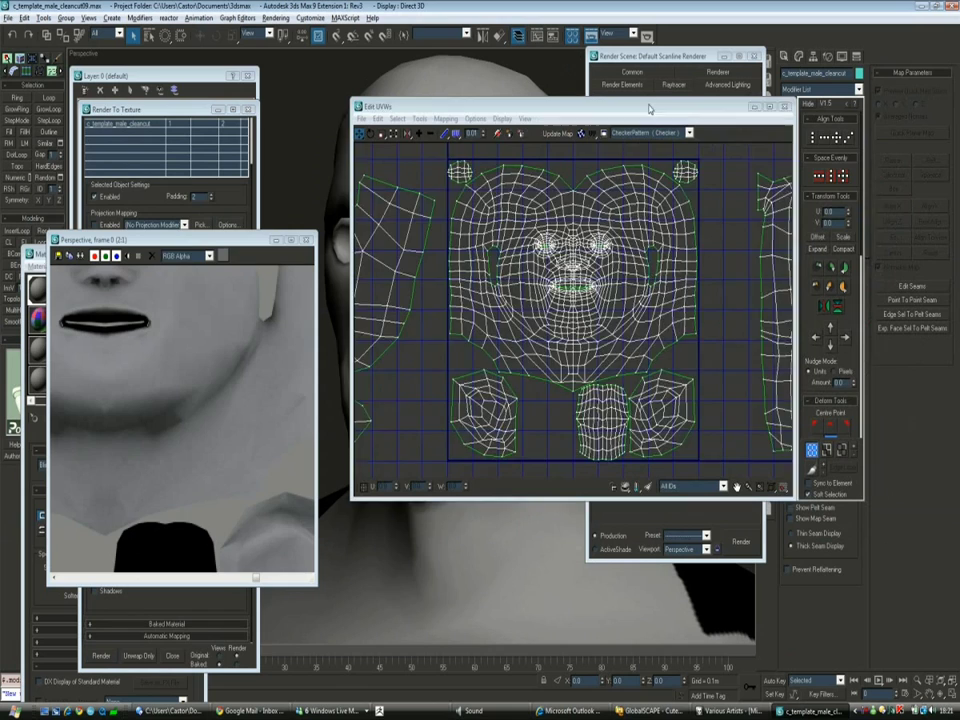
{"action": "scroll", "coordinate": [577, 338], "scroll_direction": "up", "scroll_amount": 5}
{"action": "middle_click_drag", "start_coordinate": [577, 338], "coordinate": [667, 318]}
{"action": "right_click", "coordinate": [125, 290]}
{"action": "middle_click_drag", "start_coordinate": [125, 290], "coordinate": [195, 428]}
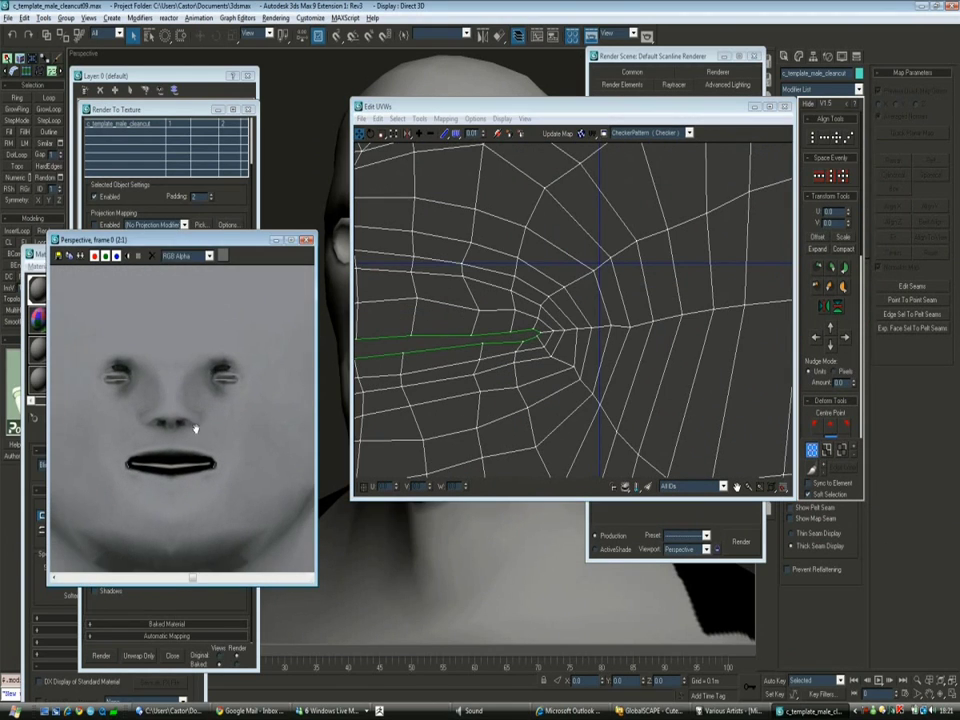
{"action": "scroll", "coordinate": [579, 336], "scroll_direction": "down", "scroll_amount": 2}
{"action": "middle_click_drag", "start_coordinate": [579, 336], "coordinate": [700, 230]}
{"action": "scroll", "coordinate": [685, 279], "scroll_direction": "down", "scroll_amount": 4}
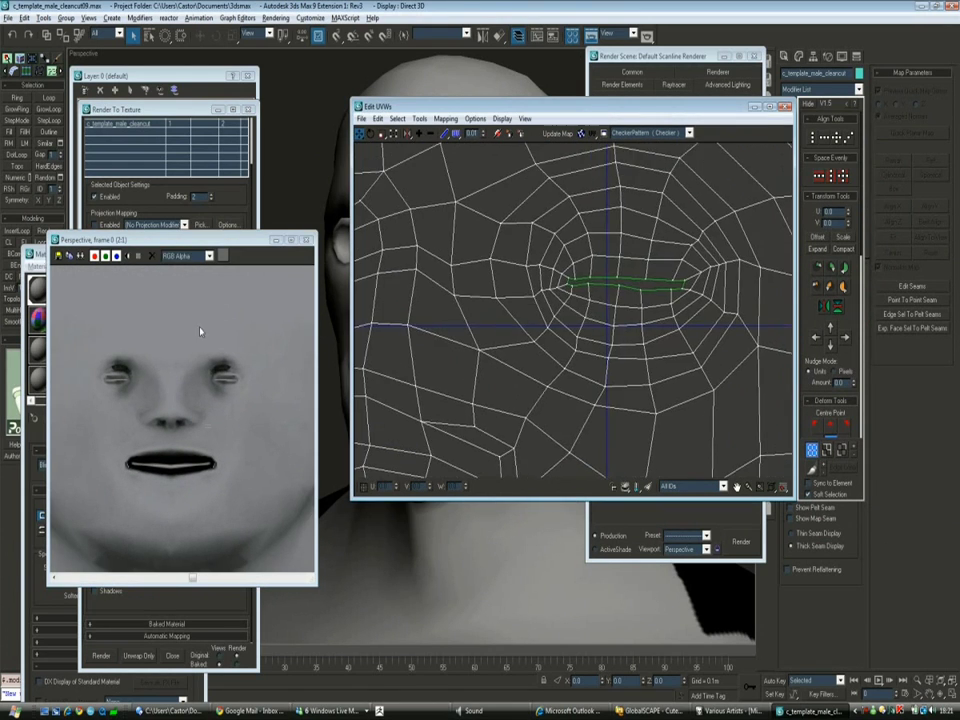
{"action": "middle_click_drag", "start_coordinate": [685, 279], "coordinate": [665, 248]}
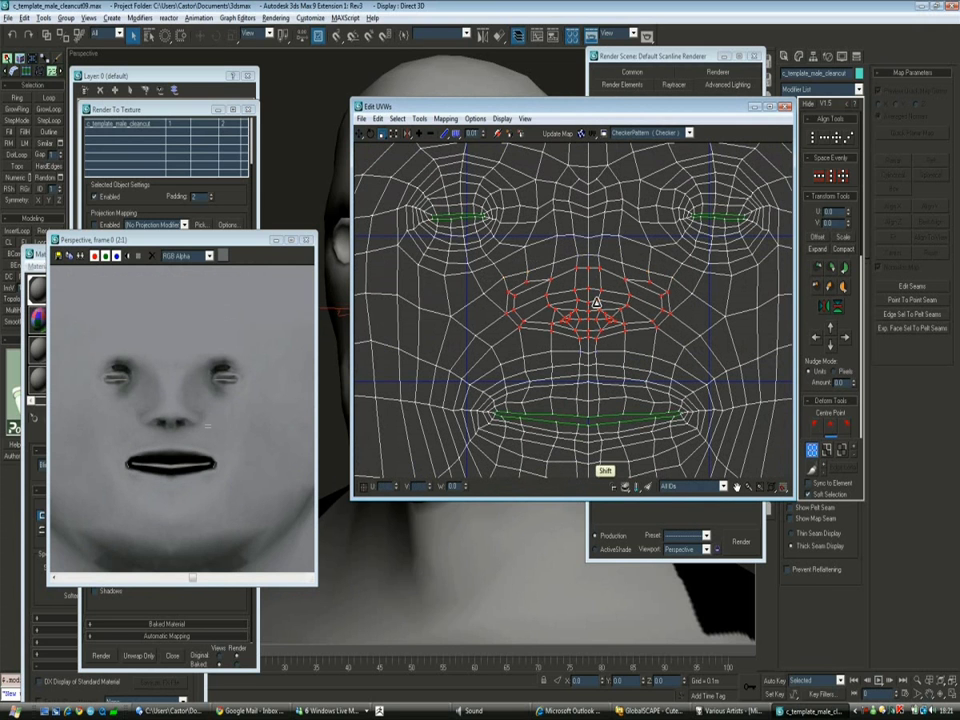
{"action": "scroll", "coordinate": [602, 301], "scroll_direction": "up", "scroll_amount": 2}
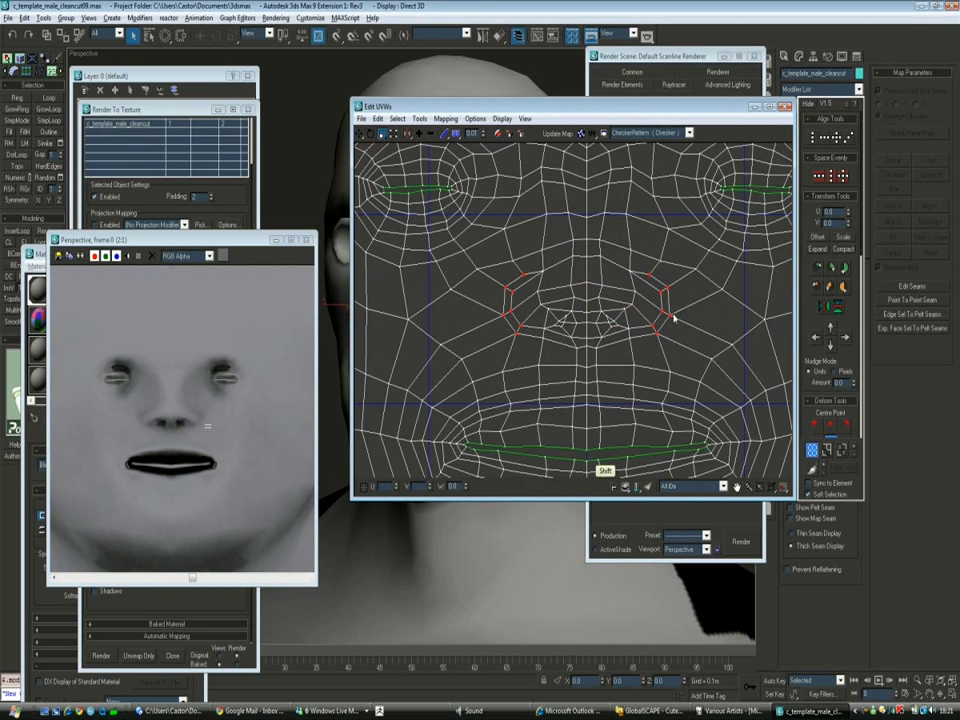
{"action": "scroll", "coordinate": [675, 318], "scroll_direction": "down", "scroll_amount": 2}
{"action": "middle_click_drag", "start_coordinate": [600, 315], "coordinate": [600, 364]}
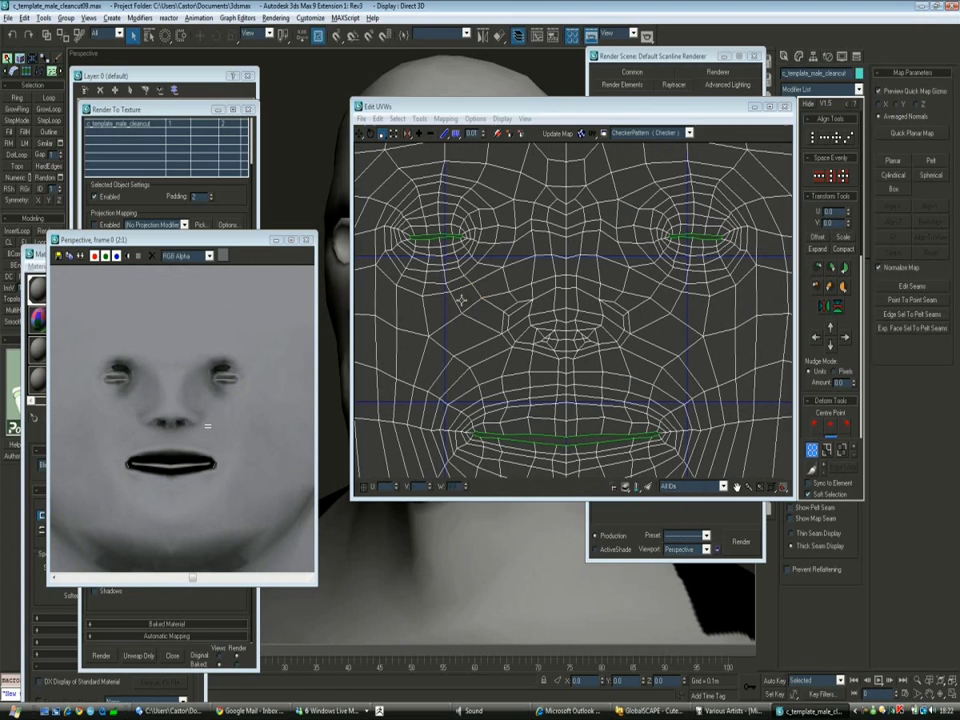
Relax the stretched cheek UVs by face angles, then turn off advanced lighting
{"action": "left_click", "coordinate": [465, 297]}
{"action": "left_click", "coordinate": [667, 297], "text": "ctrl"}
{"action": "left_click", "coordinate": [419, 118]}
{"action": "left_click", "coordinate": [435, 313]}
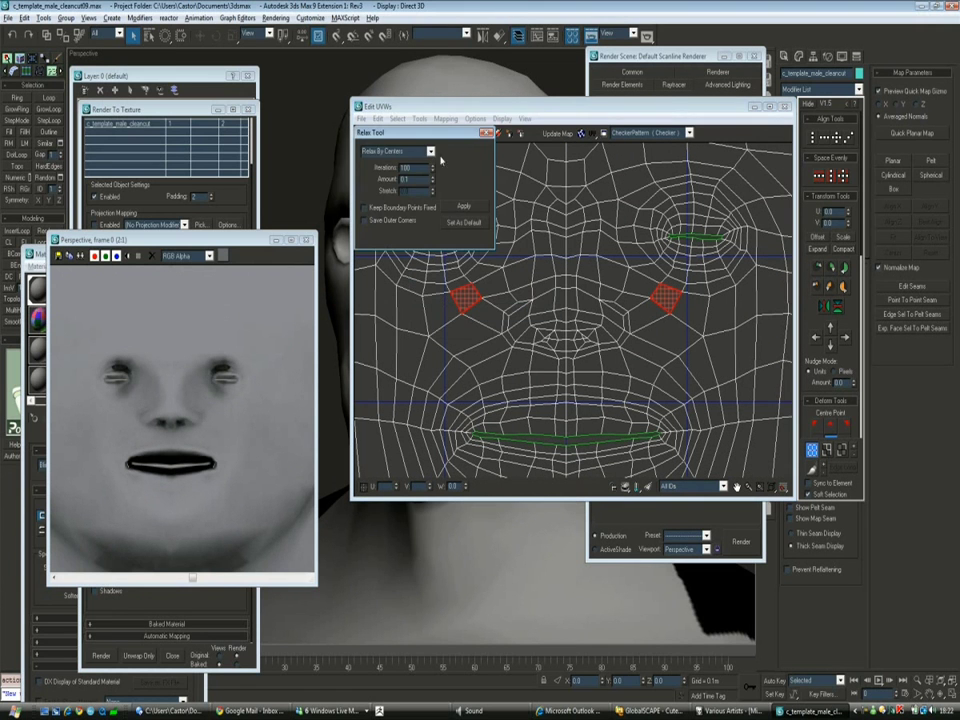
{"action": "left_click", "coordinate": [388, 162]}
{"action": "left_click_drag", "start_coordinate": [436, 136], "coordinate": [212, 91]}
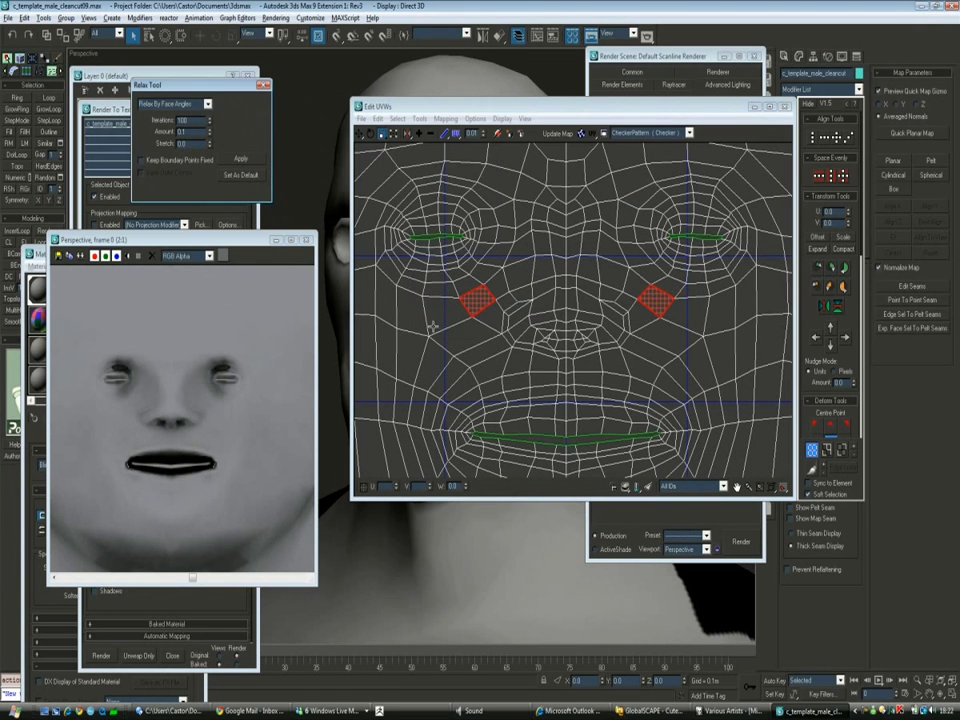
{"action": "key", "text": "1"}
{"action": "left_click_drag", "start_coordinate": [414, 293], "coordinate": [427, 326]}
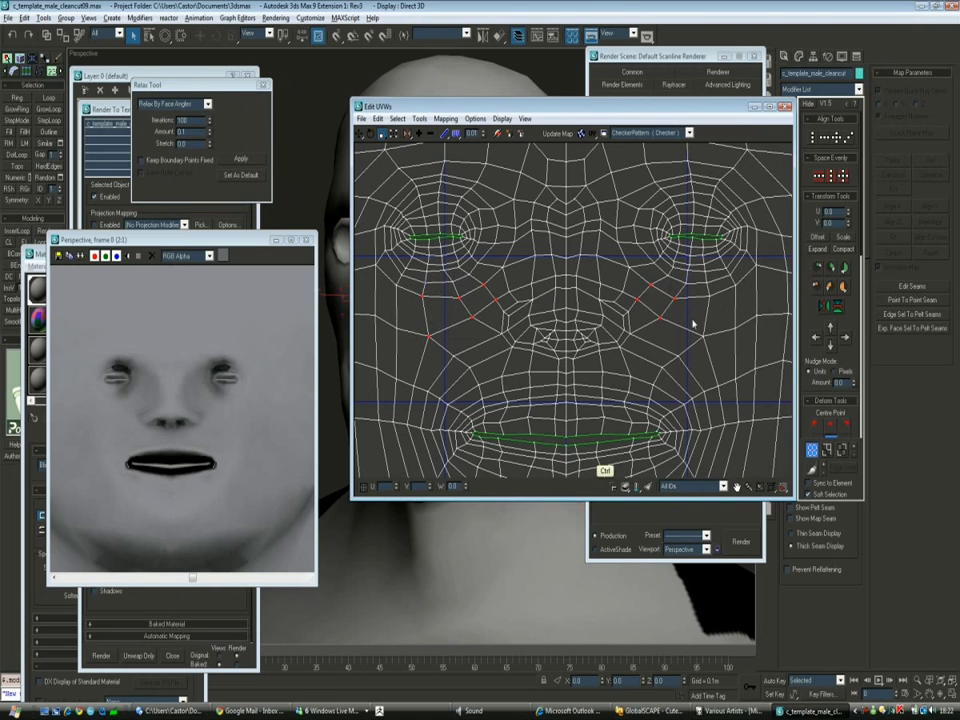
{"action": "left_click", "coordinate": [241, 160]}
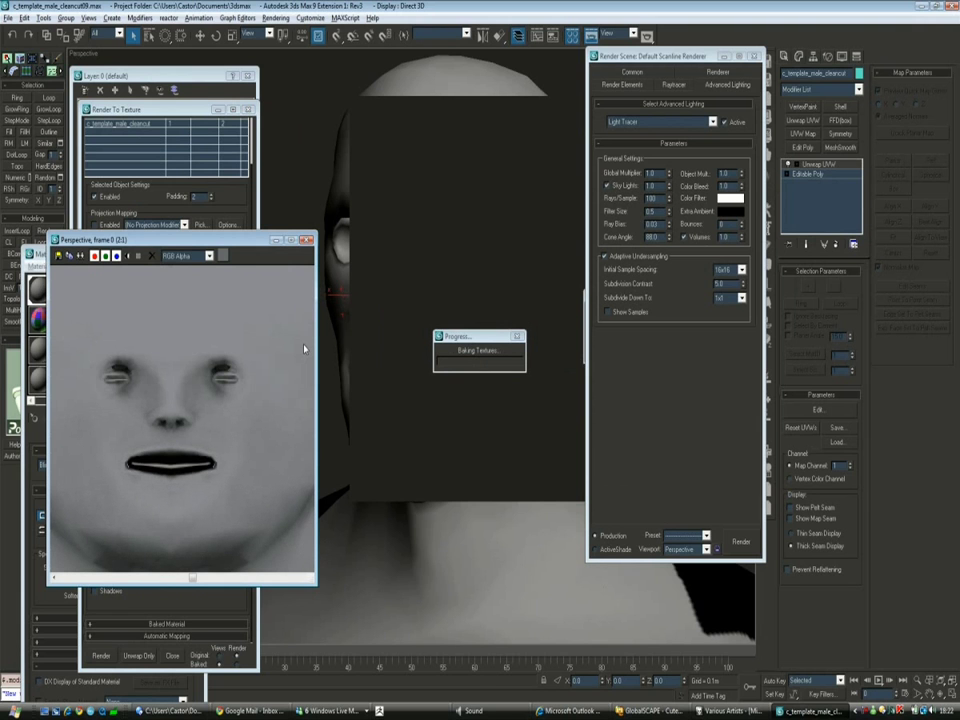
{"action": "left_click", "coordinate": [713, 121]}
{"action": "left_click", "coordinate": [650, 131]}
Close the render settings and open the Material Editor to boost the body's specular highlight
{"action": "left_click", "coordinate": [514, 396]}
{"action": "left_click", "coordinate": [755, 56]}
{"action": "key", "text": "F12"}
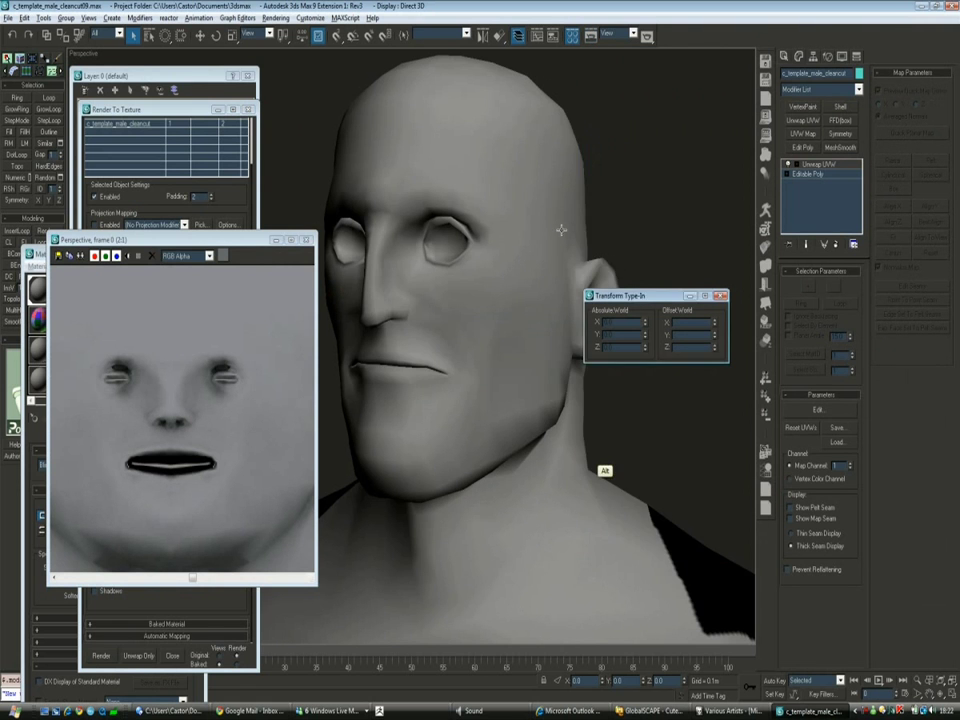
{"action": "middle_click_drag", "start_coordinate": [561, 223], "coordinate": [537, 279], "text": "alt"}
{"action": "scroll", "coordinate": [537, 279], "scroll_direction": "down", "scroll_amount": 5}
{"action": "left_click", "coordinate": [418, 561]}
{"action": "key", "text": "m"}
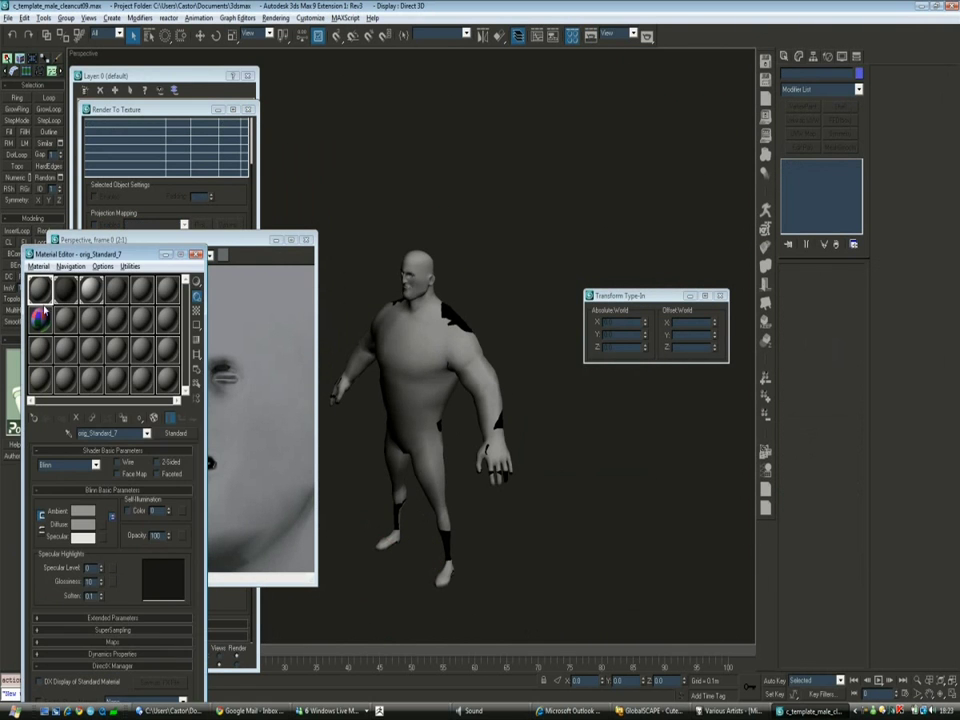
Re-bake the diffuse map at 1024×1024 on the glossy body mesh
{"action": "left_click", "coordinate": [420, 380]}
{"action": "middle_click_drag", "start_coordinate": [420, 380], "coordinate": [466, 374], "text": "alt"}
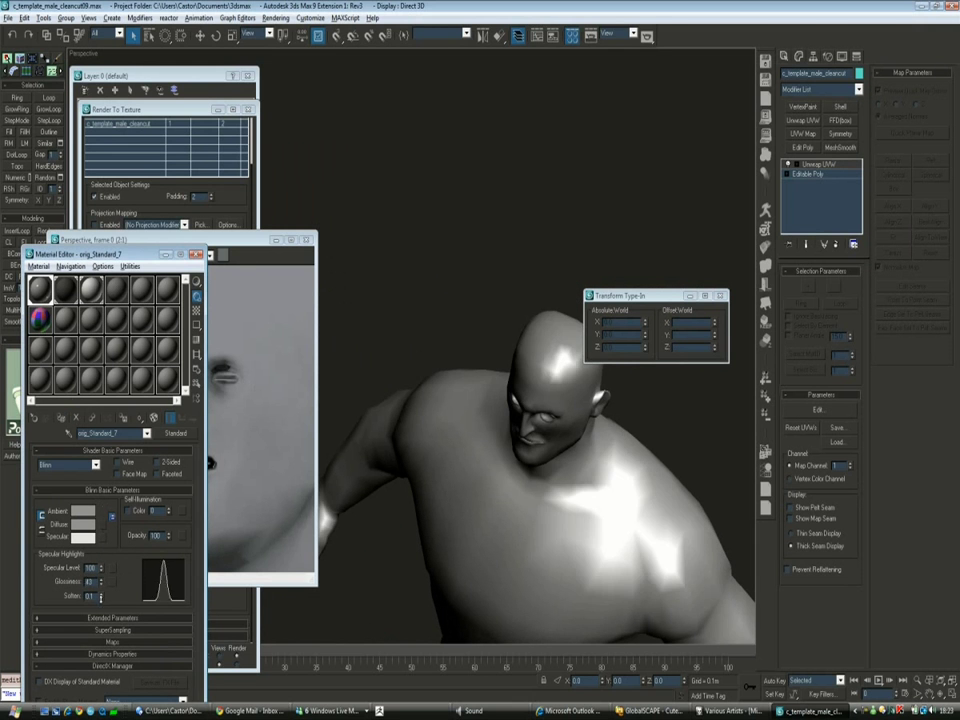
{"action": "middle_click_drag", "start_coordinate": [466, 374], "coordinate": [400, 310], "text": "alt"}
{"action": "left_click_drag", "start_coordinate": [150, 240], "coordinate": [304, 105]}
{"action": "left_click", "coordinate": [237, 648]}
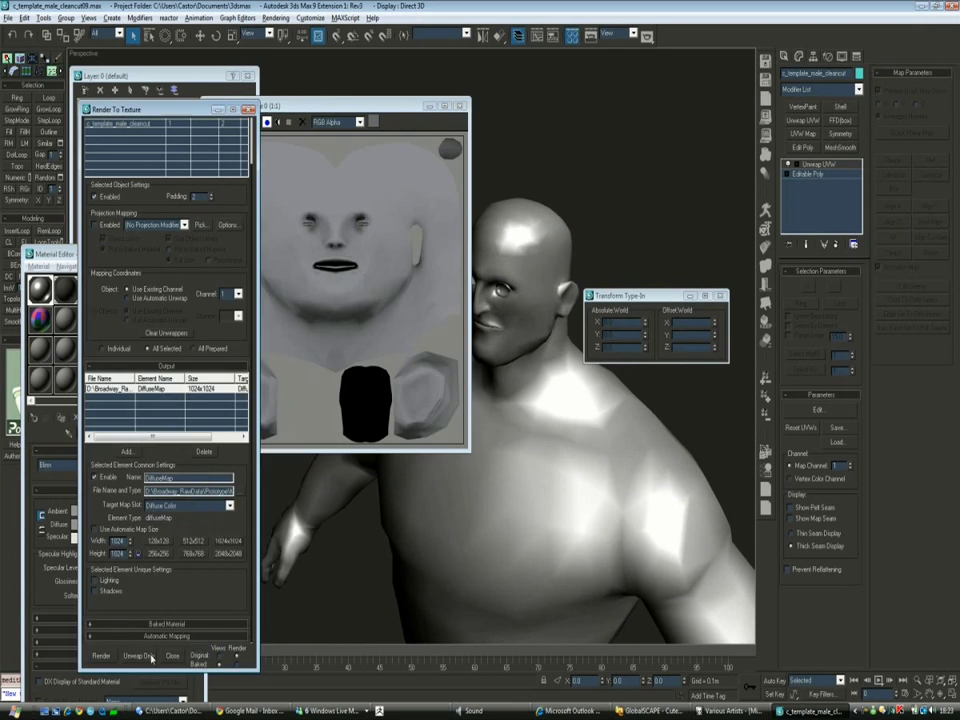
{"action": "left_click_drag", "start_coordinate": [557, 45], "coordinate": [276, 55]}
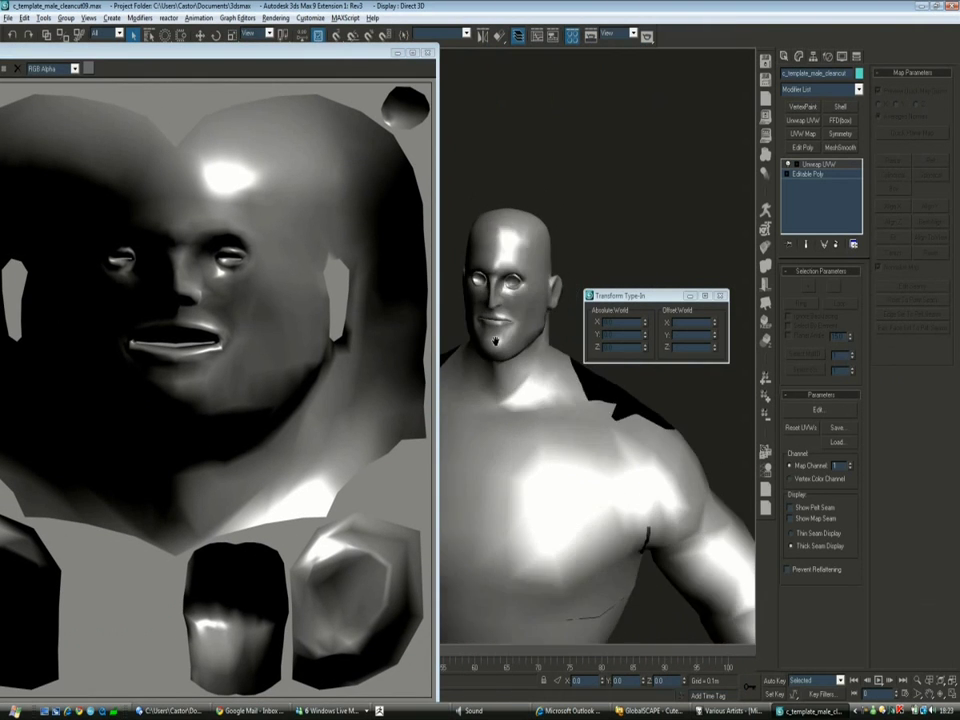
{"action": "scroll", "coordinate": [542, 375], "scroll_direction": "up", "scroll_amount": 5}
{"action": "left_click", "coordinate": [435, 52]}
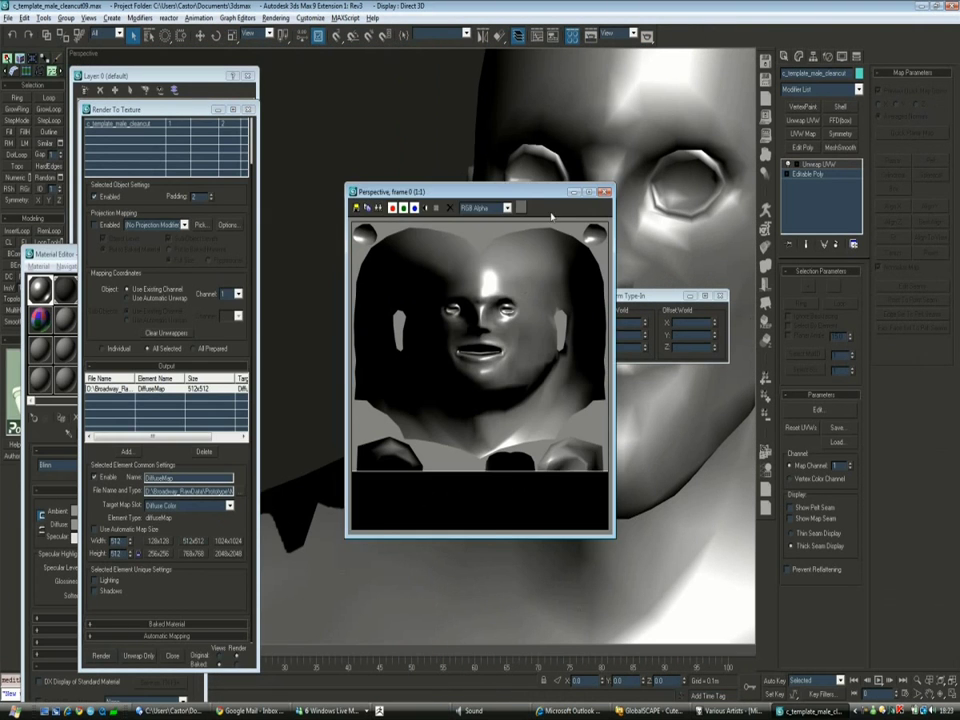
Compare the Edit UVWs layout against the new bake, then close the UV editor
{"action": "scroll", "coordinate": [504, 270], "scroll_direction": "up", "scroll_amount": 6}
{"action": "scroll", "coordinate": [504, 270], "scroll_direction": "down", "scroll_amount": 4}
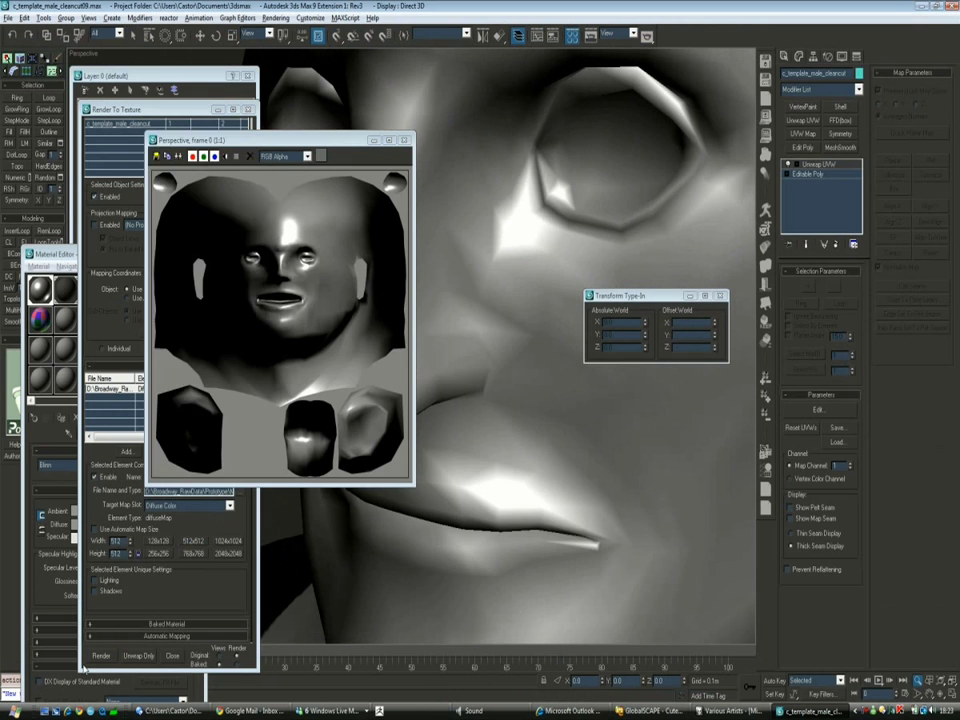
{"action": "left_click", "coordinate": [816, 410]}
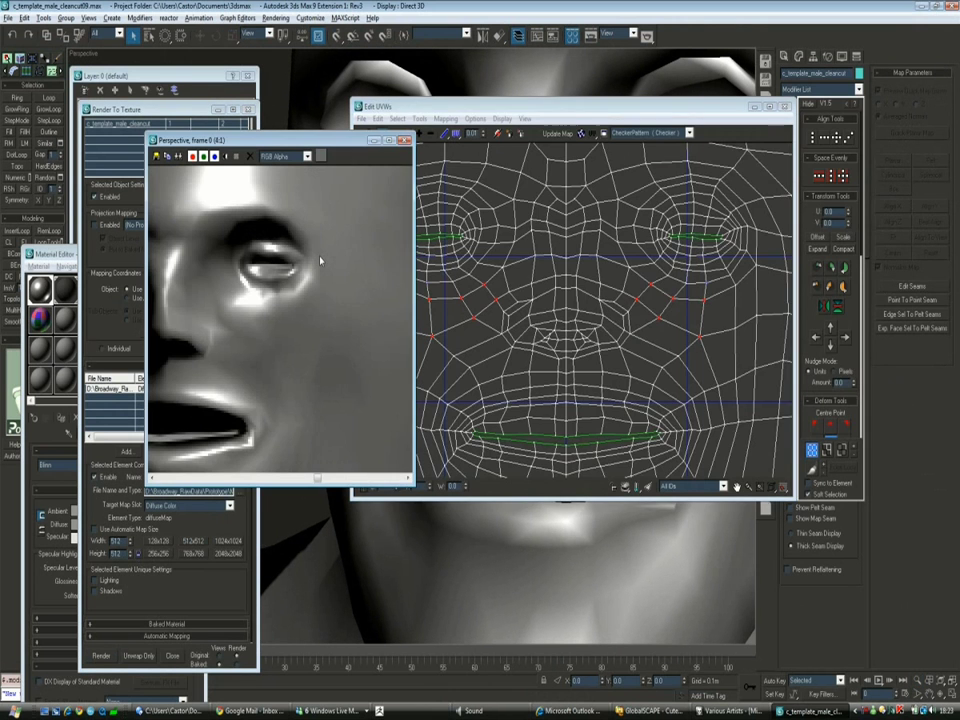
{"action": "scroll", "coordinate": [745, 193], "scroll_direction": "up", "scroll_amount": 3}
{"action": "left_click", "coordinate": [783, 106]}
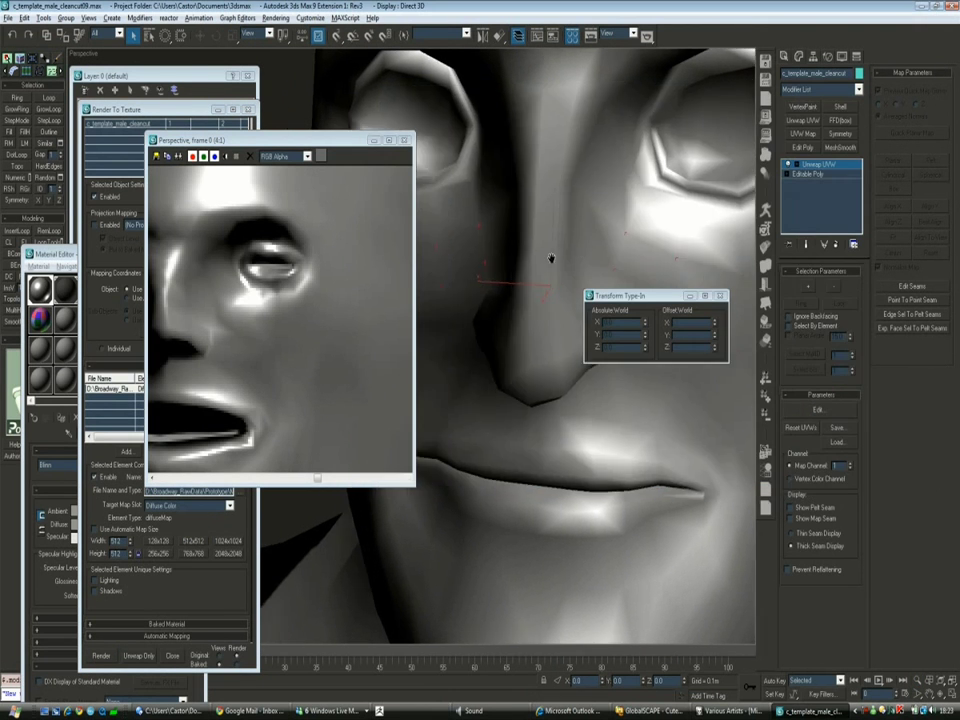
{"action": "scroll", "coordinate": [550, 400], "scroll_direction": "down", "scroll_amount": 5}
{"action": "left_click", "coordinate": [210, 180]}
Close the bake settings and briefly check the body's UV layout in face mode
{"action": "left_click", "coordinate": [249, 109]}
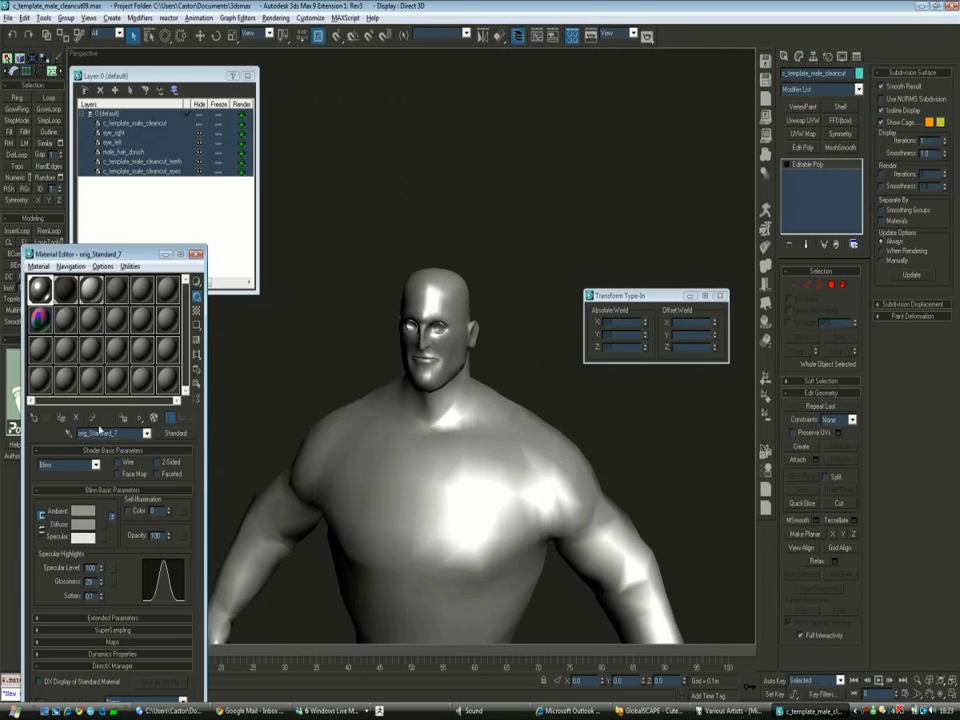
{"action": "scroll", "coordinate": [420, 400], "scroll_direction": "down", "scroll_amount": 4}
{"action": "key", "text": "F4"}
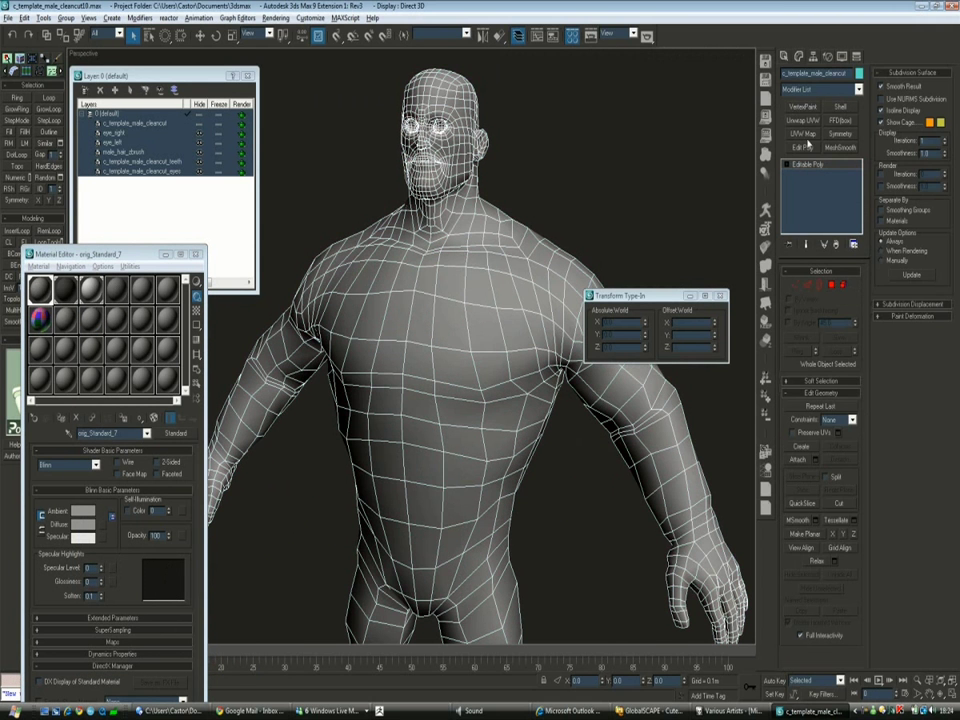
{"action": "left_click", "coordinate": [803, 120]}
{"action": "left_click", "coordinate": [820, 414]}
{"action": "left_click_drag", "start_coordinate": [400, 100], "coordinate": [216, 124]}
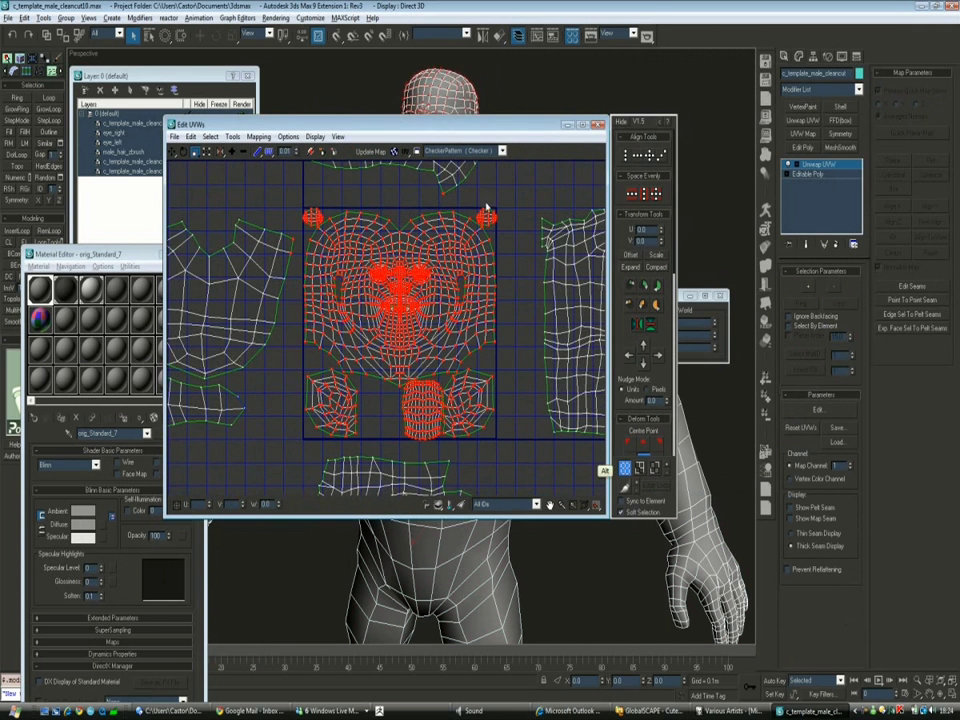
{"action": "key", "text": "3"}
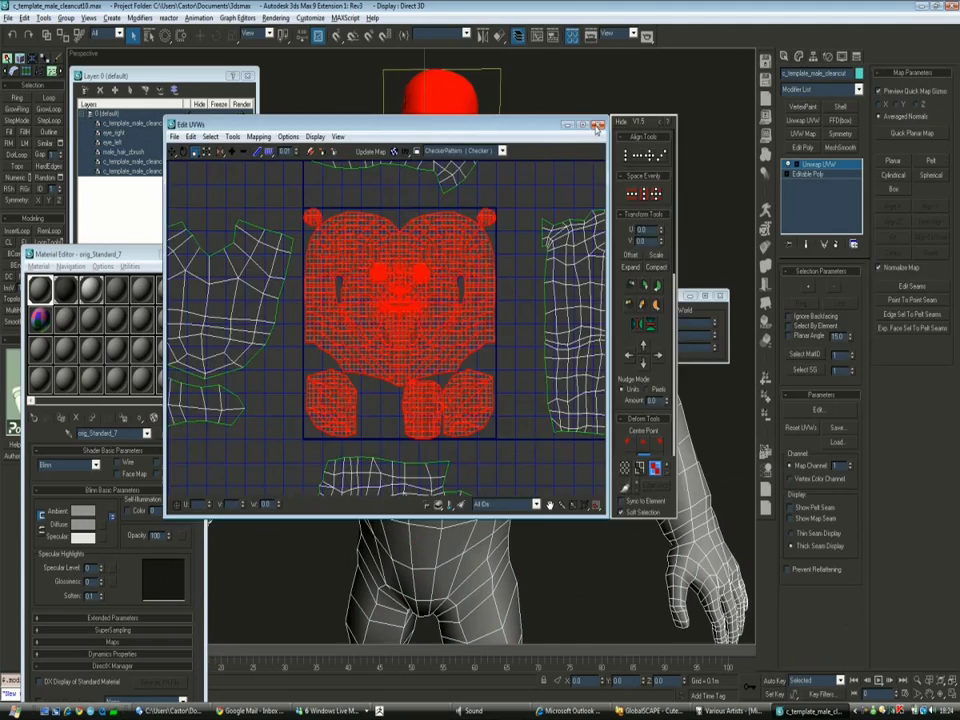
{"action": "left_click", "coordinate": [597, 126]}
{"action": "key", "text": "F4"}
{"action": "key", "text": "F4"}
Detach the selected head polygons as a separate object named hero_head
{"action": "middle_click_drag", "start_coordinate": [606, 240], "coordinate": [386, 258], "text": "alt"}
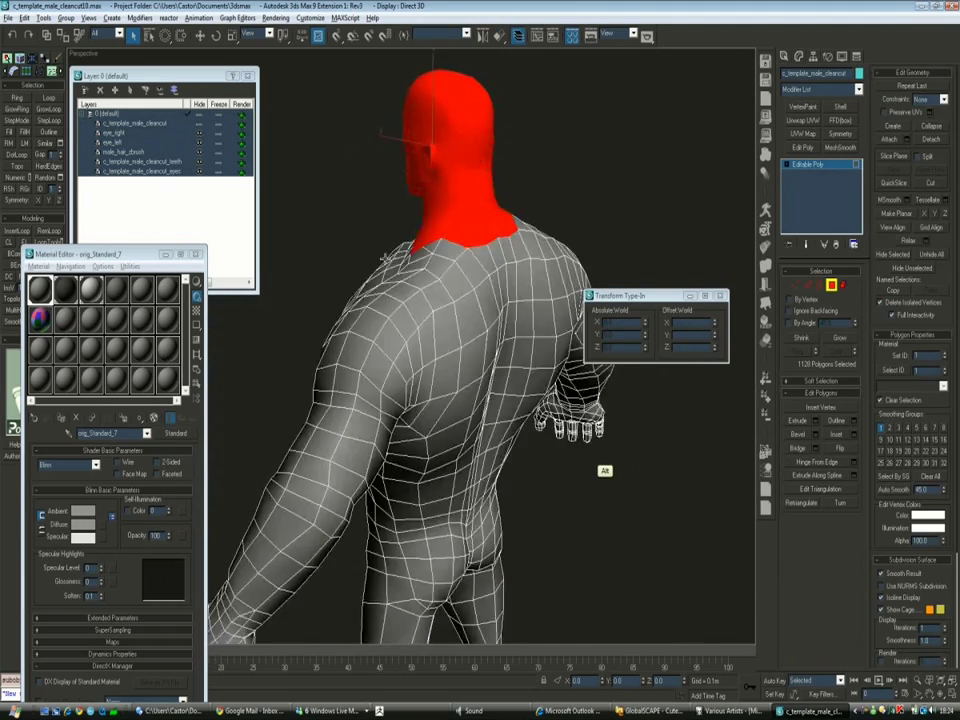
{"action": "middle_click_drag", "start_coordinate": [604, 470], "coordinate": [400, 470], "text": "alt"}
{"action": "scroll", "coordinate": [450, 300], "scroll_direction": "up", "scroll_amount": 4}
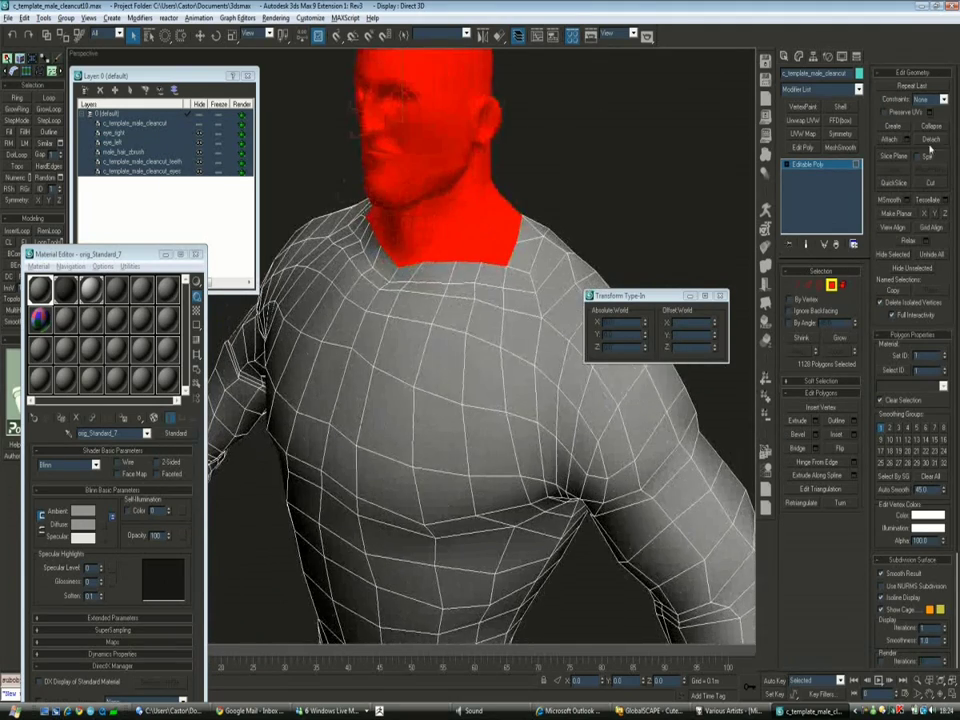
{"action": "left_click", "coordinate": [930, 139]}
{"action": "type", "text": "hero_head"}
{"action": "key", "text": "Return"}
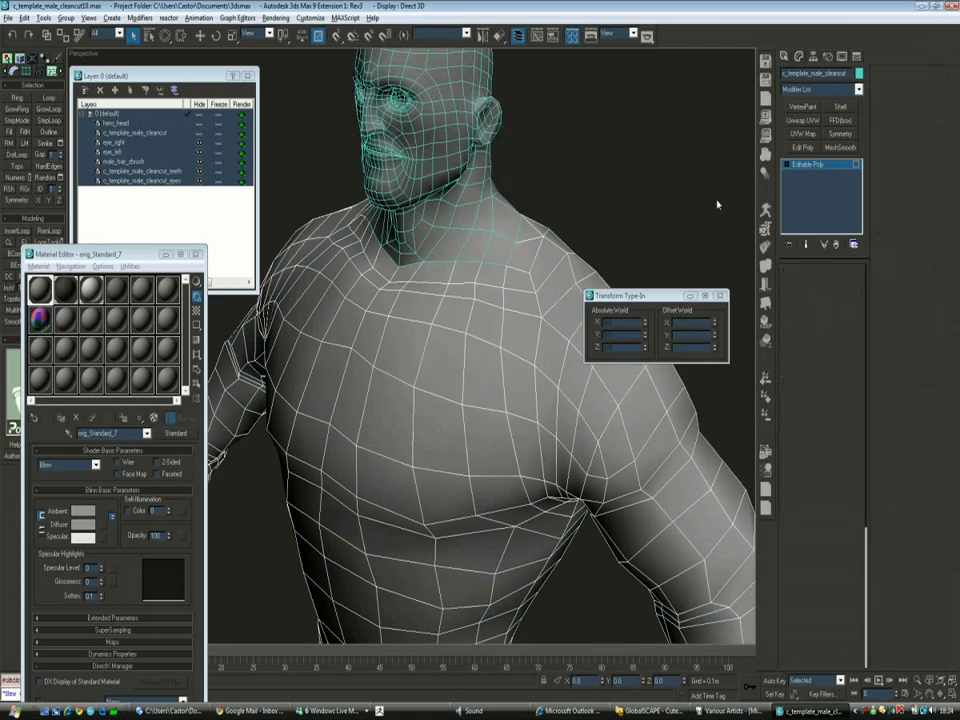
{"action": "scroll", "coordinate": [480, 350], "scroll_direction": "down", "scroll_amount": 3}
{"action": "middle_click_drag", "start_coordinate": [480, 350], "coordinate": [514, 208], "text": "alt"}
Add Unwrap UVW to hero_head and save its UVs as male_hero_head_UVs.uvw
{"action": "left_click", "coordinate": [800, 120]}
{"action": "left_click", "coordinate": [812, 411]}
{"action": "left_click", "coordinate": [361, 118]}
{"action": "left_click", "coordinate": [387, 157]}
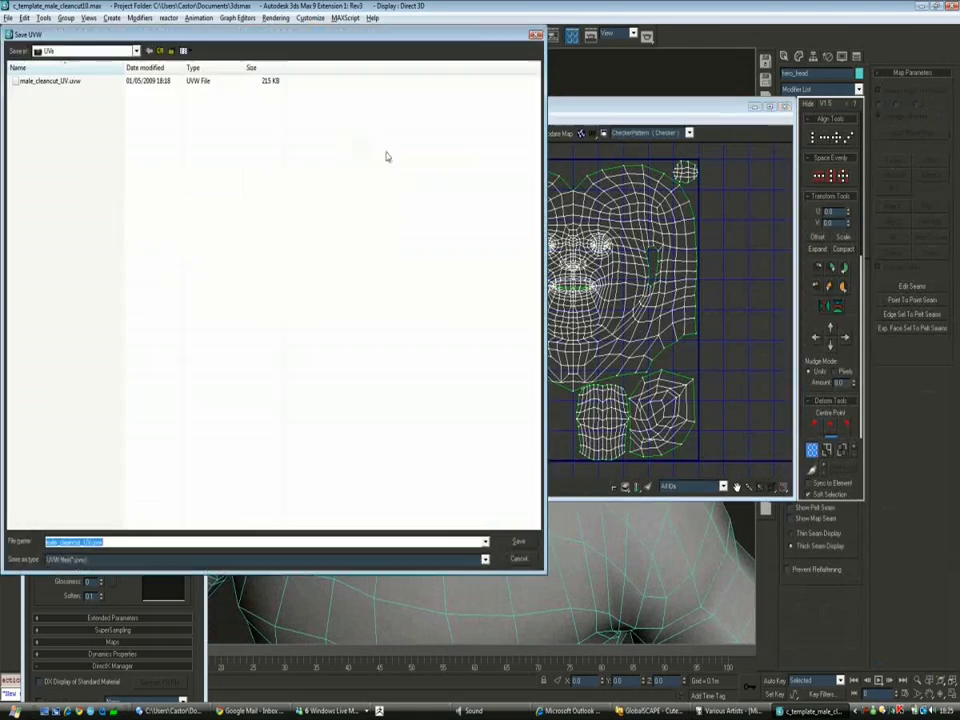
{"action": "type", "text": "male_hero_"}
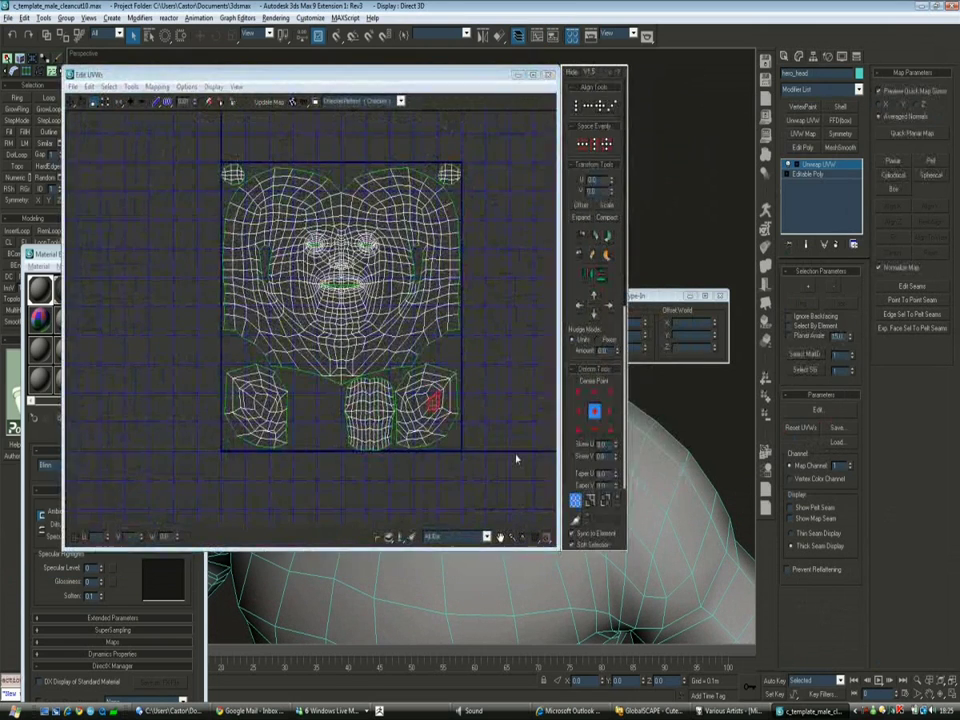
Move both ear islands side by side at left and the small lower piece right of the square
{"action": "left_click", "coordinate": [425, 405]}
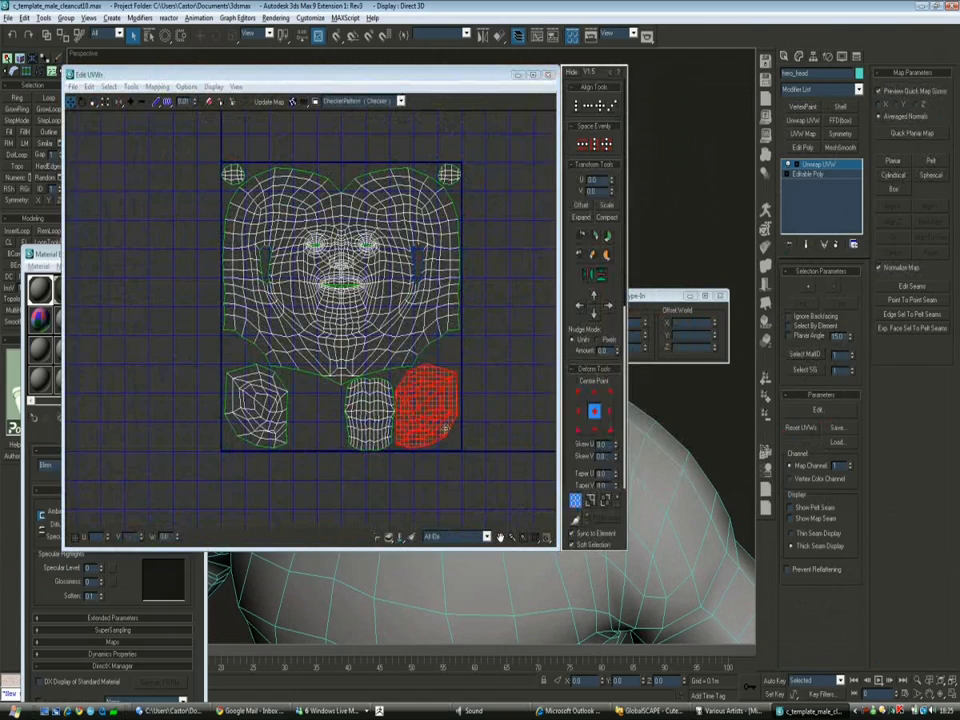
{"action": "left_click", "coordinate": [285, 382], "text": "ctrl"}
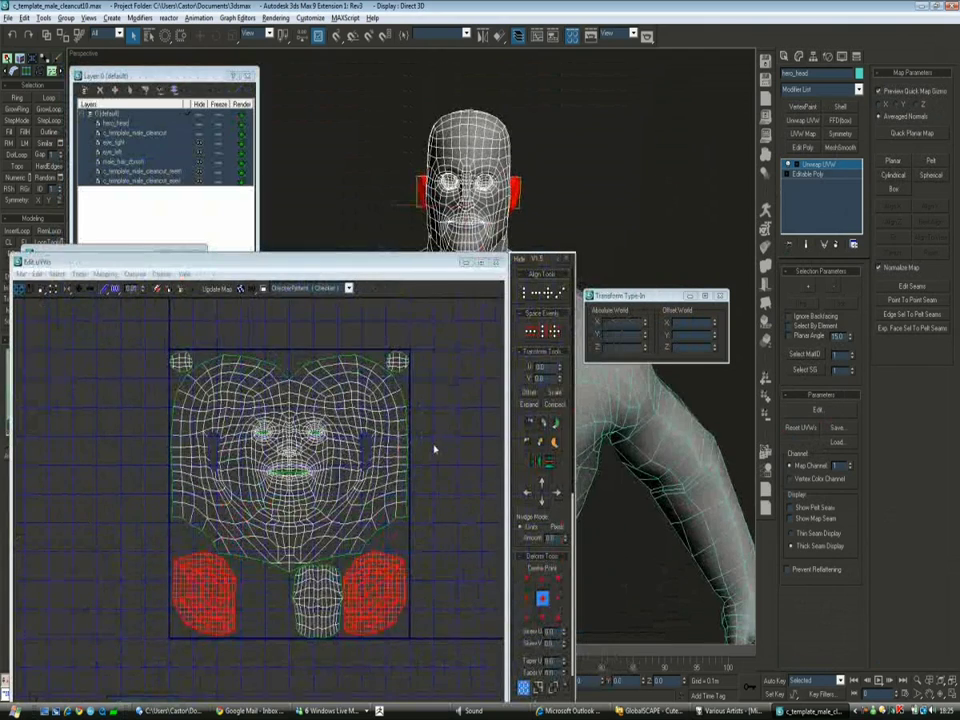
{"action": "left_click_drag", "start_coordinate": [352, 508], "coordinate": [206, 508]}
{"action": "left_click", "coordinate": [364, 510]}
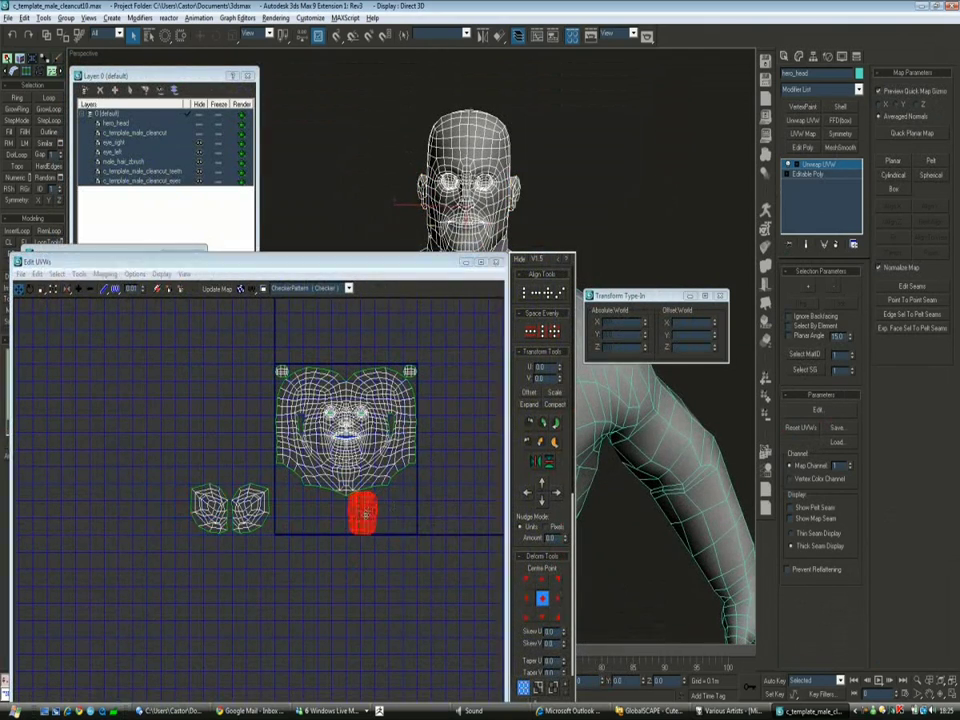
{"action": "left_click_drag", "start_coordinate": [364, 510], "coordinate": [432, 513]}
{"action": "scroll", "coordinate": [433, 505], "scroll_direction": "up", "scroll_amount": 3}
{"action": "scroll", "coordinate": [433, 505], "scroll_direction": "down", "scroll_amount": 2}
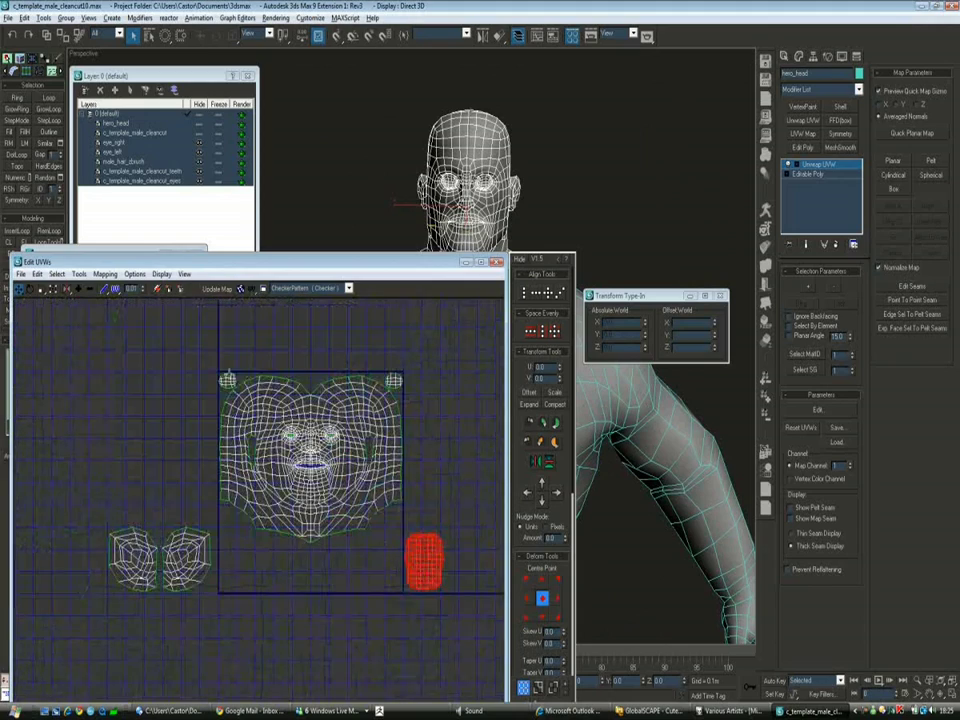
Place the eye pieces above the face island and select the two eye-socket patches
{"action": "left_click", "coordinate": [396, 383]}
{"action": "left_click_drag", "start_coordinate": [393, 348], "coordinate": [287, 346]}
{"action": "left_click_drag", "start_coordinate": [227, 346], "coordinate": [253, 344]}
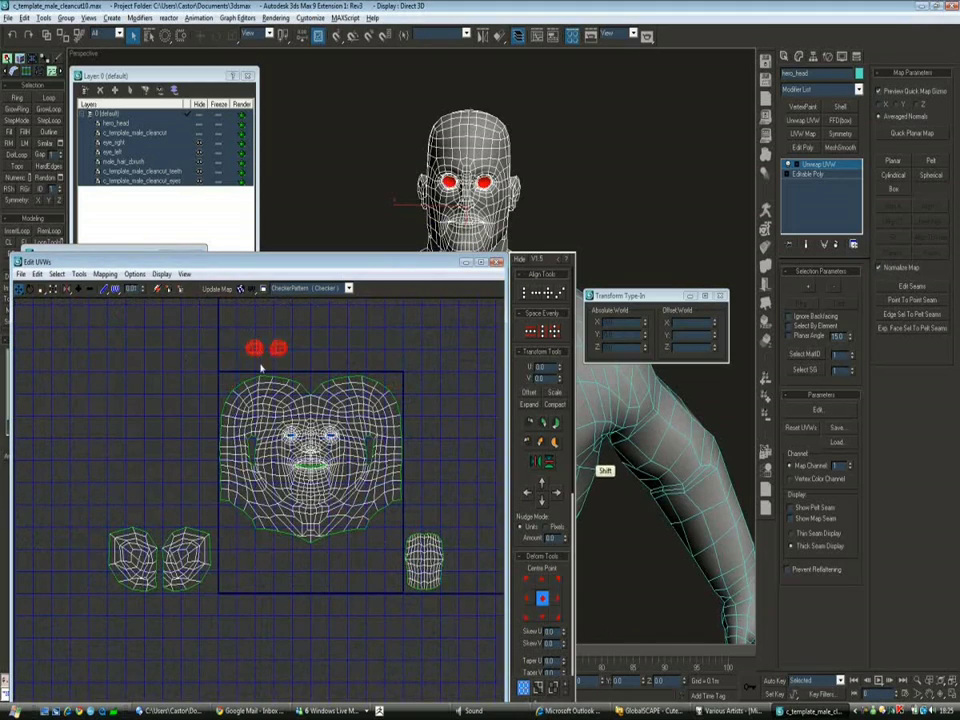
{"action": "scroll", "coordinate": [327, 437], "scroll_direction": "up", "scroll_amount": 5}
{"action": "scroll", "coordinate": [300, 420], "scroll_direction": "up", "scroll_amount": 3}
{"action": "scroll", "coordinate": [604, 470], "scroll_direction": "up", "scroll_amount": 2}
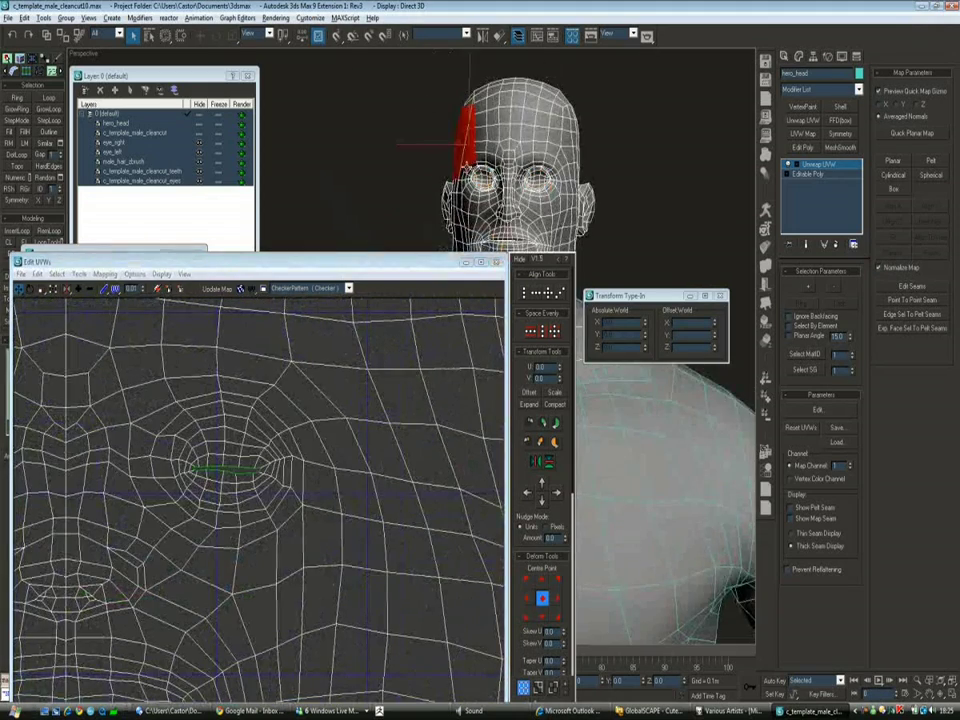
{"action": "middle_click_drag", "start_coordinate": [604, 470], "coordinate": [380, 215], "text": "alt"}
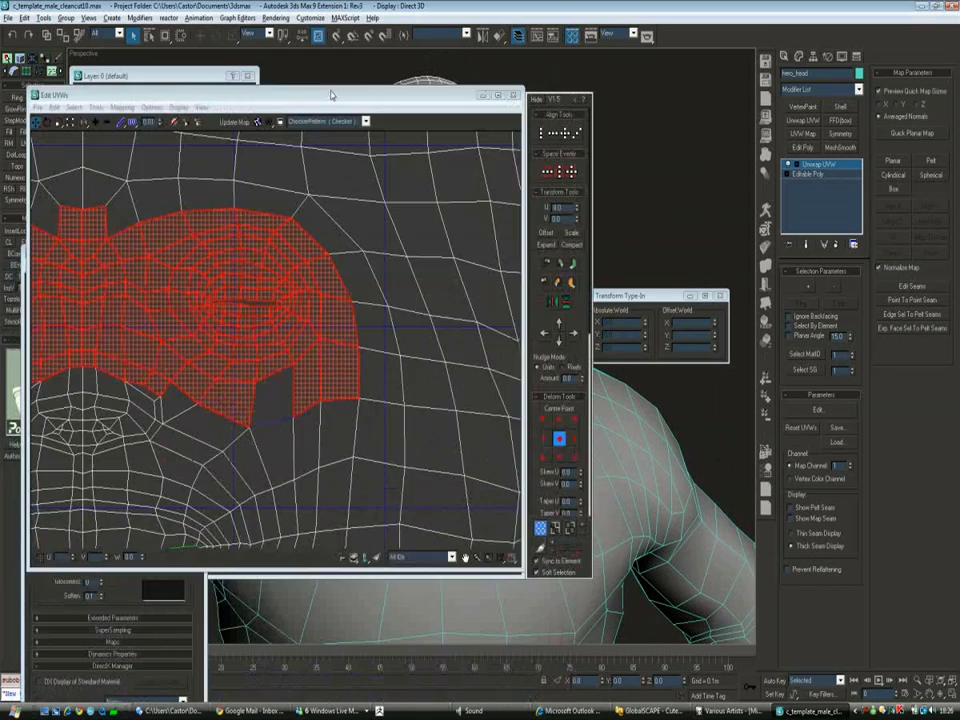
{"action": "scroll", "coordinate": [322, 380], "scroll_direction": "down", "scroll_amount": 2}
{"action": "mouse_move", "coordinate": [322, 380]}
{"action": "left_mouse_down"}
{"action": "mouse_move", "coordinate": [352, 372]}
{"action": "mouse_move", "coordinate": [340, 320]}
{"action": "left_mouse_up"}
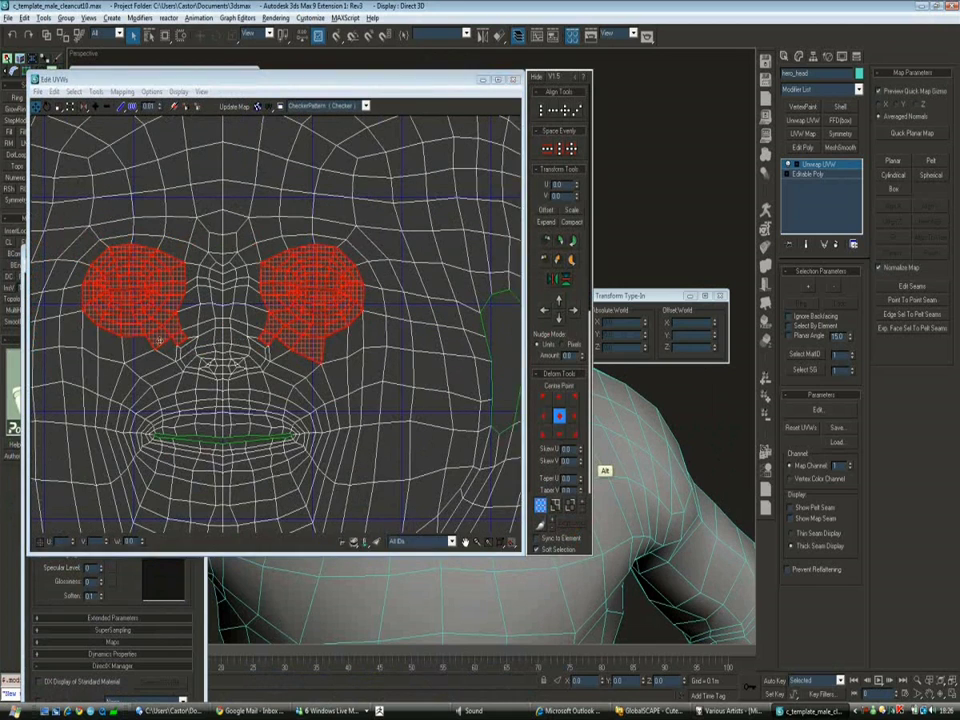
Move the eye-socket patches below the face layout
{"action": "right_click", "coordinate": [300, 330]}
{"action": "scroll", "coordinate": [300, 330], "scroll_direction": "down", "scroll_amount": 3}
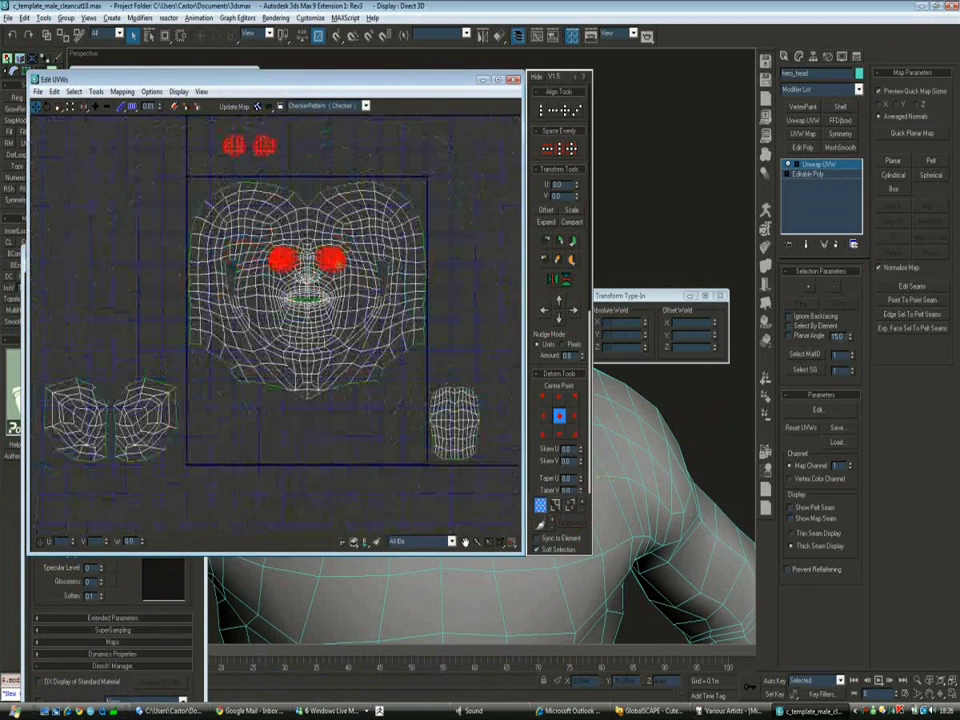
{"action": "middle_click_drag", "start_coordinate": [299, 246], "coordinate": [307, 283]}
{"action": "left_click_drag", "start_coordinate": [305, 298], "coordinate": [305, 515]}
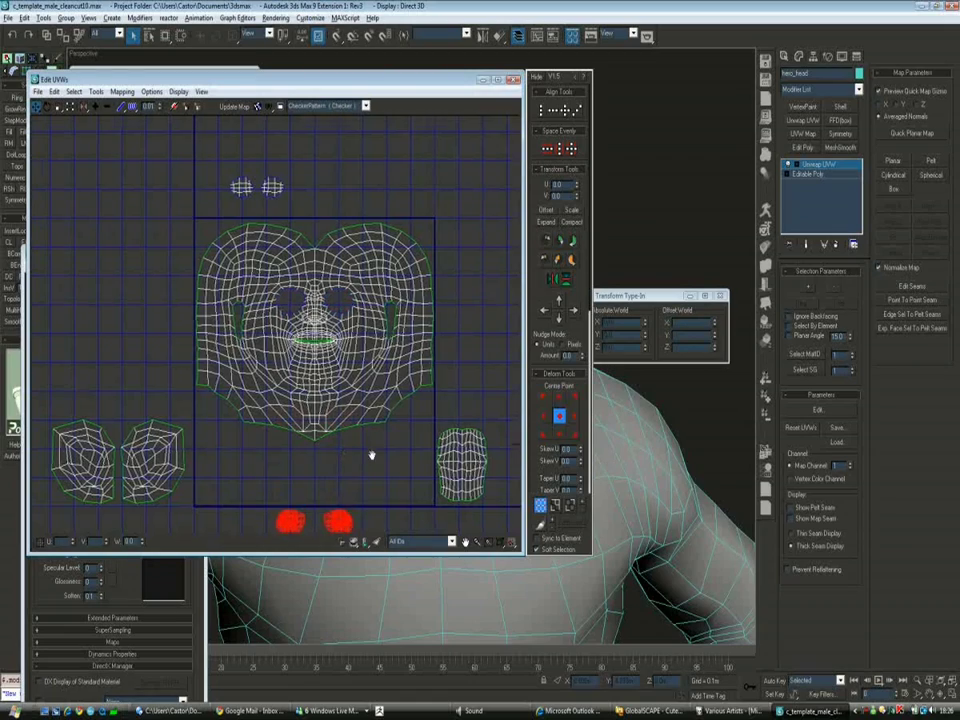
{"action": "scroll", "coordinate": [447, 418], "scroll_direction": "up", "scroll_amount": 2}
Select the mouth faces and move them down off the face island
{"action": "left_click_drag", "start_coordinate": [447, 418], "coordinate": [338, 316]}
{"action": "middle_click_drag", "start_coordinate": [596, 468], "coordinate": [486, 334], "text": "alt"}
{"action": "scroll", "coordinate": [372, 200], "scroll_direction": "down", "scroll_amount": 2}
{"action": "left_click_drag", "start_coordinate": [382, 271], "coordinate": [383, 333]}
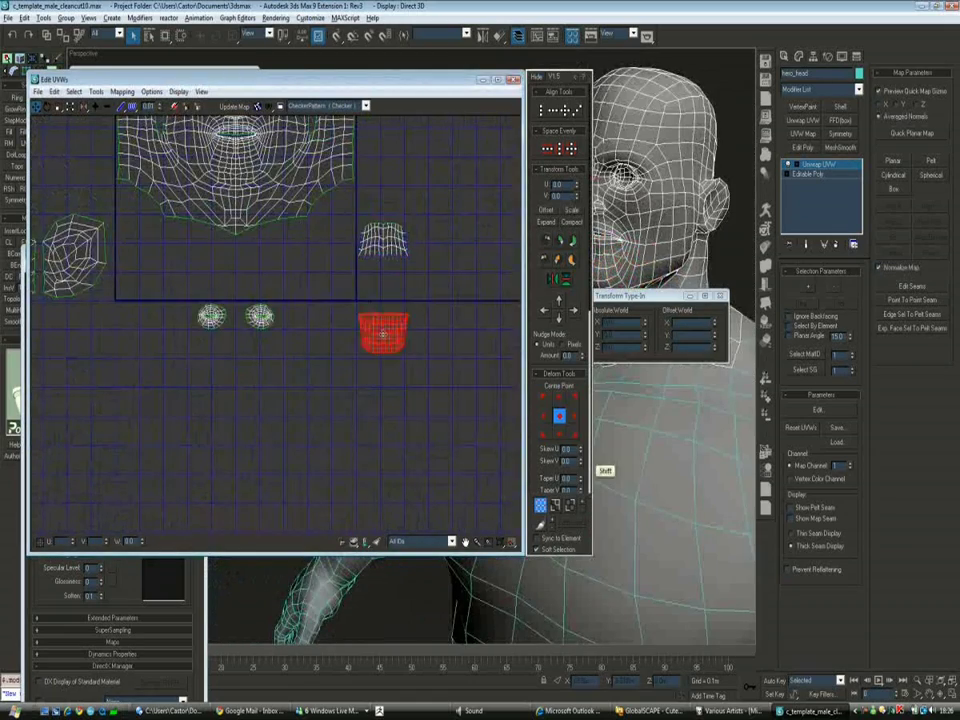
{"action": "left_click_drag", "start_coordinate": [373, 272], "coordinate": [373, 272]}
{"action": "scroll", "coordinate": [264, 306], "scroll_direction": "up", "scroll_amount": 2}
{"action": "middle_click_drag", "start_coordinate": [264, 306], "coordinate": [268, 383]}
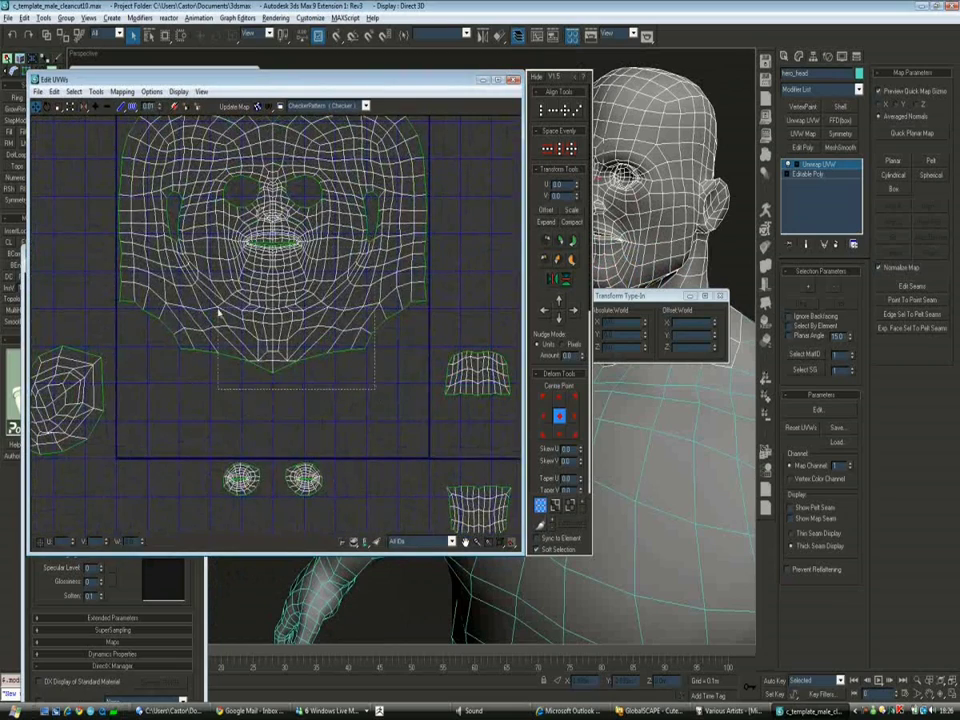
Select the lower face and neck faces of the head's face island
{"action": "left_click_drag", "start_coordinate": [166, 247], "coordinate": [166, 250]}
{"action": "scroll", "coordinate": [300, 300], "scroll_direction": "up", "scroll_amount": 3}
{"action": "scroll", "coordinate": [430, 300], "scroll_direction": "down", "scroll_amount": 2}
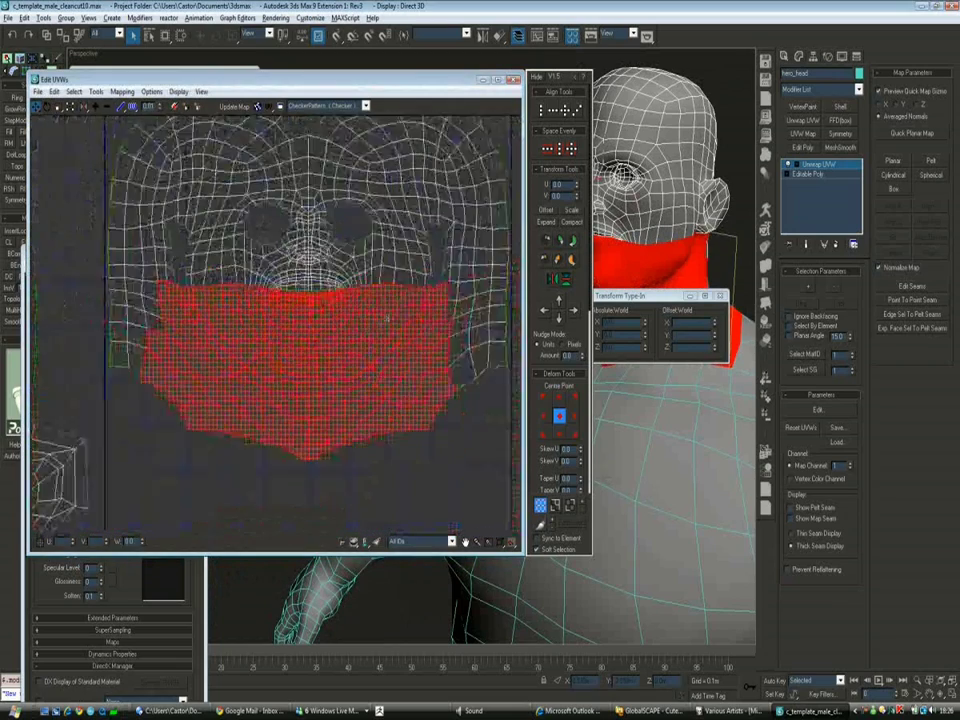
{"action": "scroll", "coordinate": [372, 335], "scroll_direction": "up", "scroll_amount": 2}
{"action": "scroll", "coordinate": [349, 480], "scroll_direction": "down", "scroll_amount": 2}
{"action": "scroll", "coordinate": [206, 390], "scroll_direction": "down", "scroll_amount": 2}
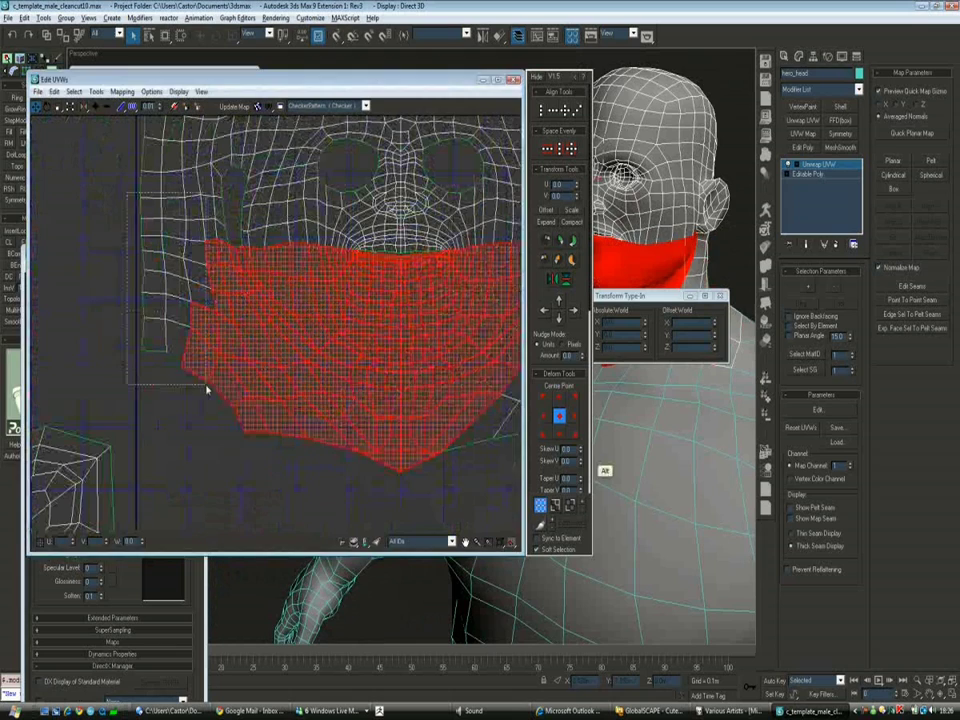
{"action": "middle_click_drag", "start_coordinate": [206, 390], "coordinate": [250, 437]}
Move the red chin UVs to the lower left, checking the neck in the viewport
{"action": "middle_click_drag", "start_coordinate": [600, 210], "coordinate": [614, 200], "text": "alt"}
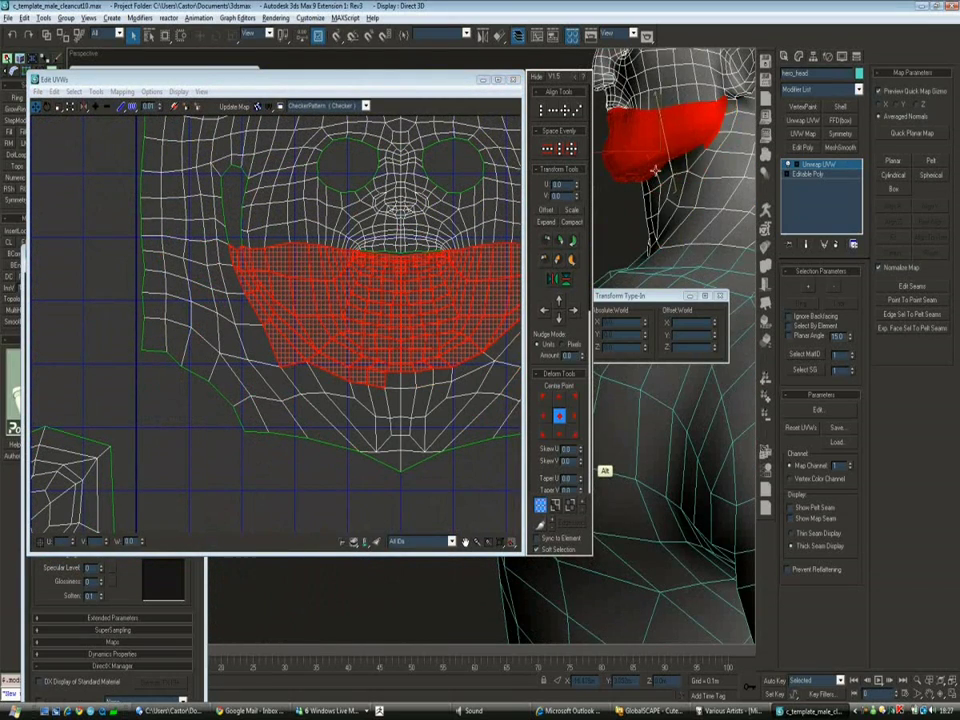
{"action": "middle_click_drag", "start_coordinate": [656, 170], "coordinate": [666, 167], "text": "alt"}
{"action": "scroll", "coordinate": [269, 283], "scroll_direction": "up", "scroll_amount": 2}
{"action": "middle_click_drag", "start_coordinate": [150, 295], "coordinate": [255, 316]}
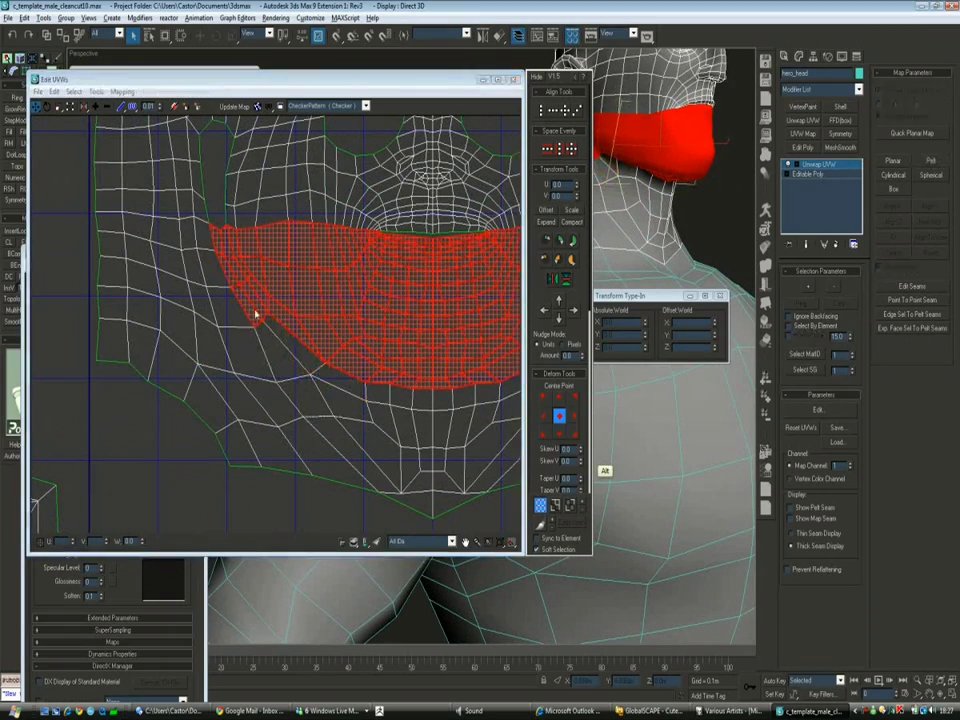
{"action": "middle_click_drag", "start_coordinate": [229, 258], "coordinate": [49, 273]}
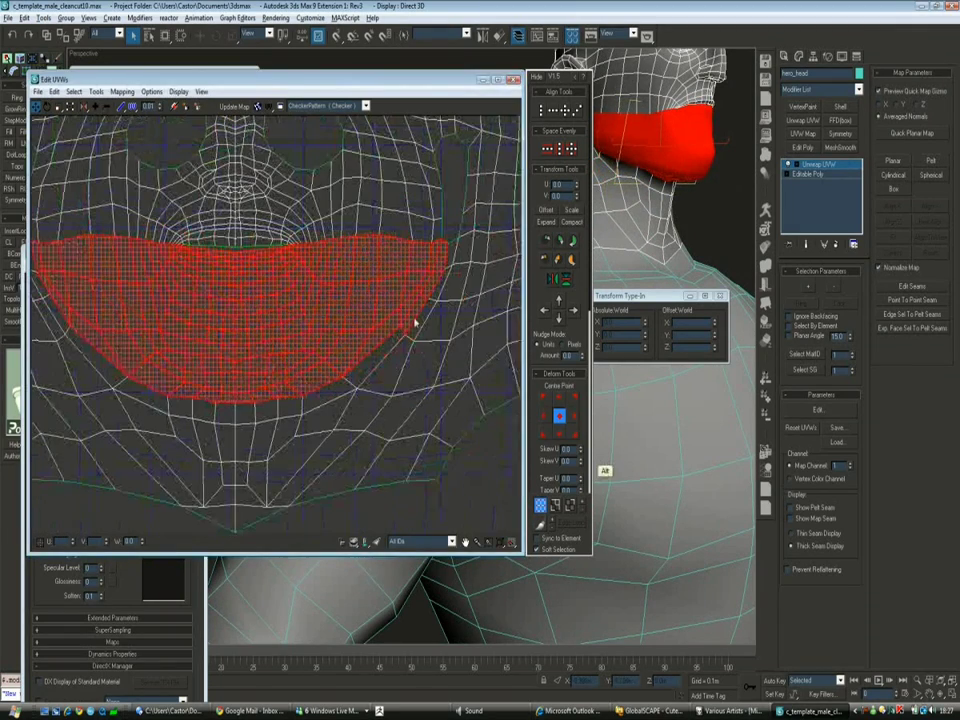
{"action": "middle_click_drag", "start_coordinate": [650, 300], "coordinate": [680, 300], "text": "alt"}
{"action": "middle_click_drag", "start_coordinate": [600, 468], "coordinate": [650, 470], "text": "alt"}
{"action": "scroll", "coordinate": [332, 317], "scroll_direction": "down", "scroll_amount": 5}
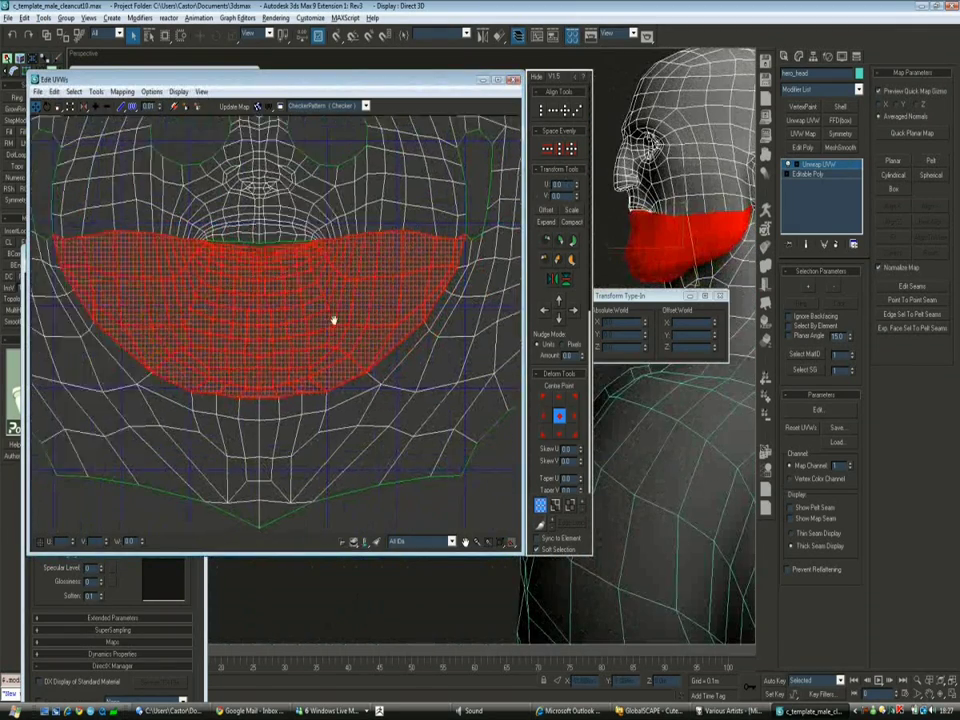
{"action": "middle_click_drag", "start_coordinate": [590, 450], "coordinate": [376, 266], "text": "alt"}
Save the head UVs as male_hero_head_UVs_ZBRUSH.uvw and close the UV editor
{"action": "left_click_drag", "start_coordinate": [247, 93], "coordinate": [331, 97]}
{"action": "left_click", "coordinate": [38, 104]}
{"action": "left_click", "coordinate": [58, 128]}
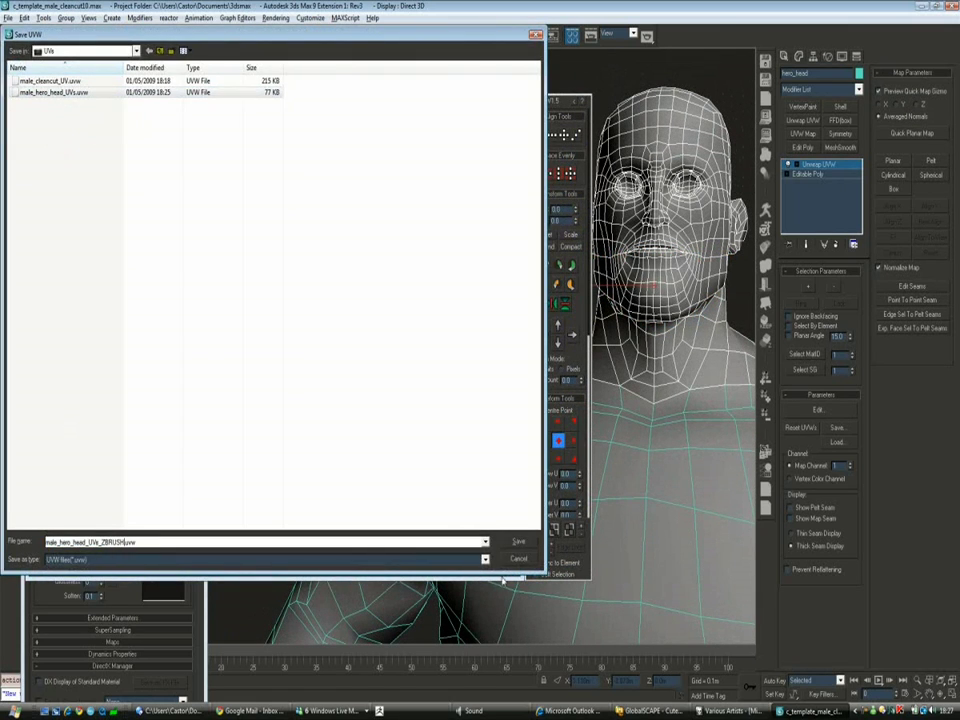
{"action": "left_click", "coordinate": [518, 541]}
{"action": "left_click", "coordinate": [513, 104]}
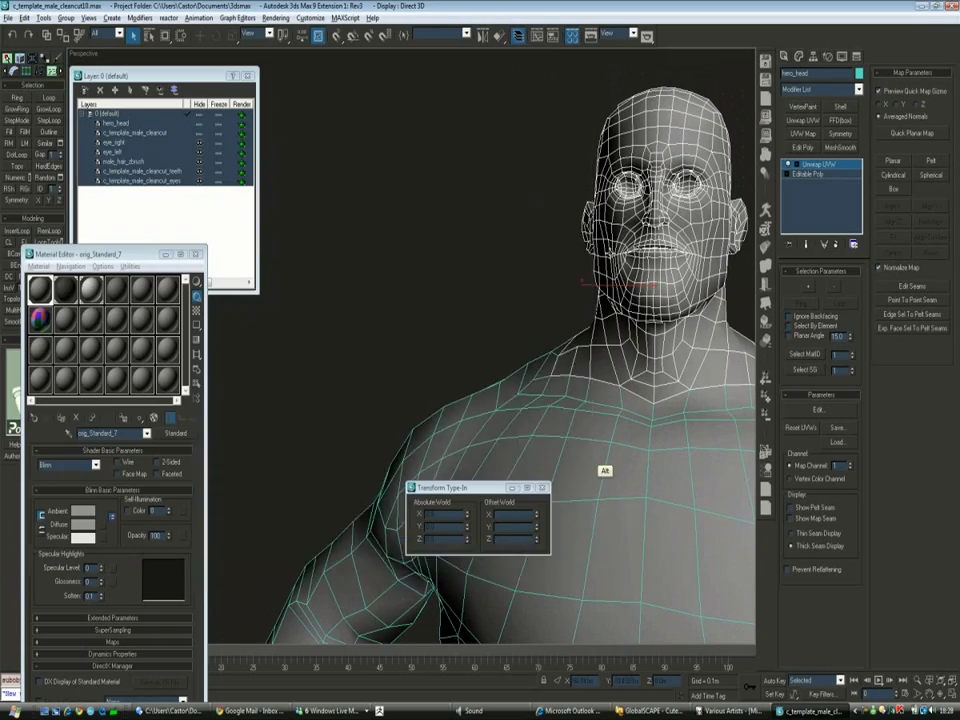
Reopen Edit UVWs and load the male_hero_head_UVs_ZBRUSH.uvw file back in
{"action": "middle_click_drag", "start_coordinate": [560, 200], "coordinate": [752, 178], "text": "alt"}
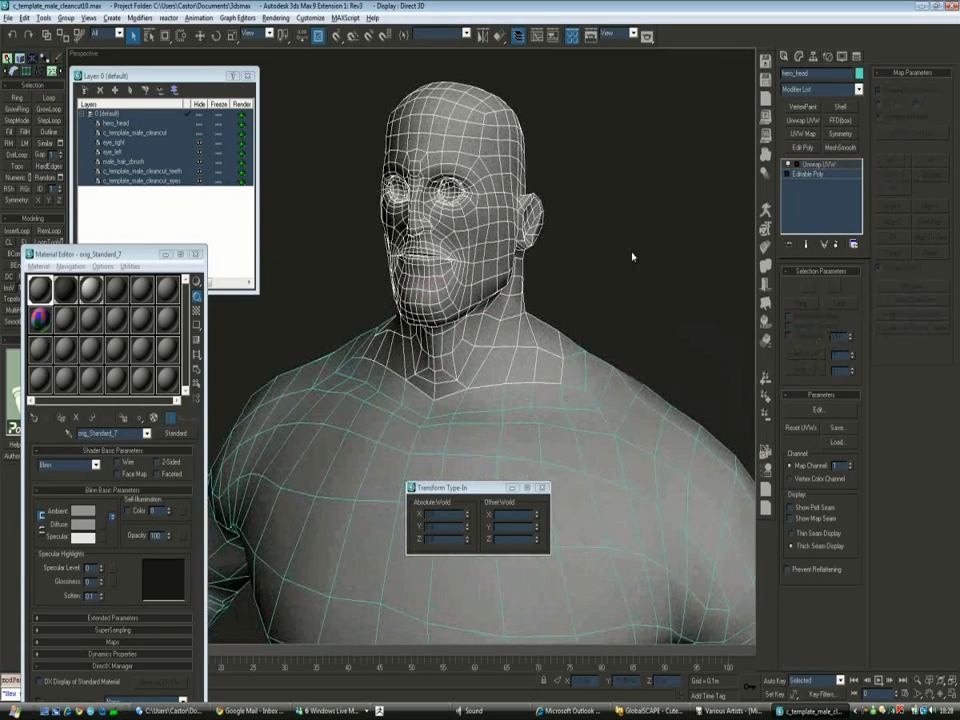
{"action": "left_click", "coordinate": [818, 411]}
{"action": "left_click", "coordinate": [58, 118]}
{"action": "left_click", "coordinate": [80, 142]}
{"action": "double_click", "coordinate": [60, 92]}
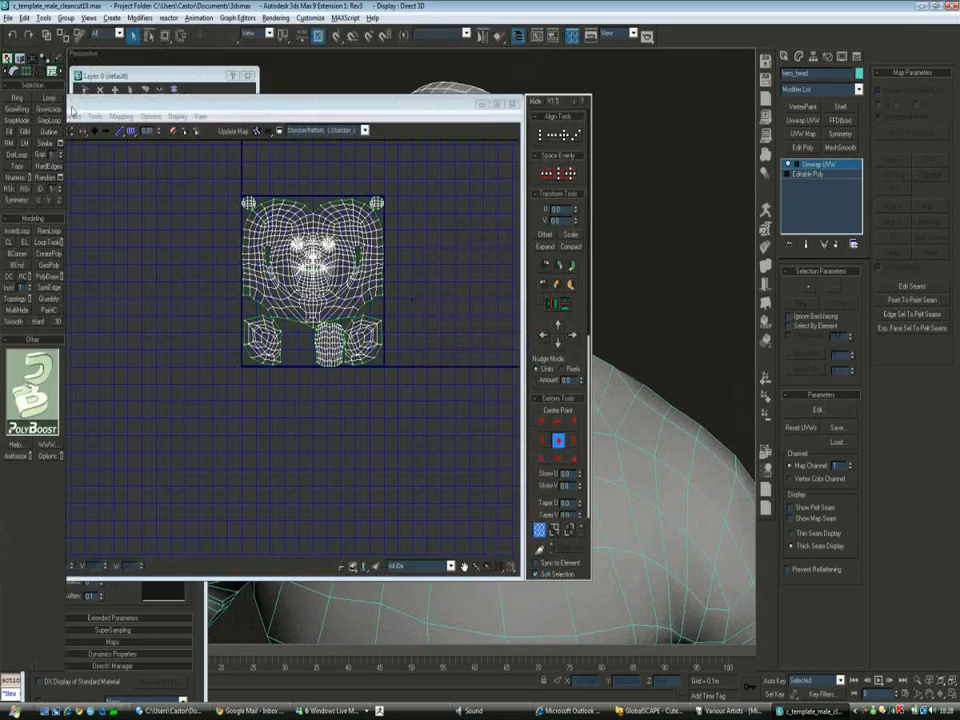
{"action": "left_click", "coordinate": [60, 115]}
{"action": "left_click", "coordinate": [80, 142]}
{"action": "double_click", "coordinate": [60, 100]}
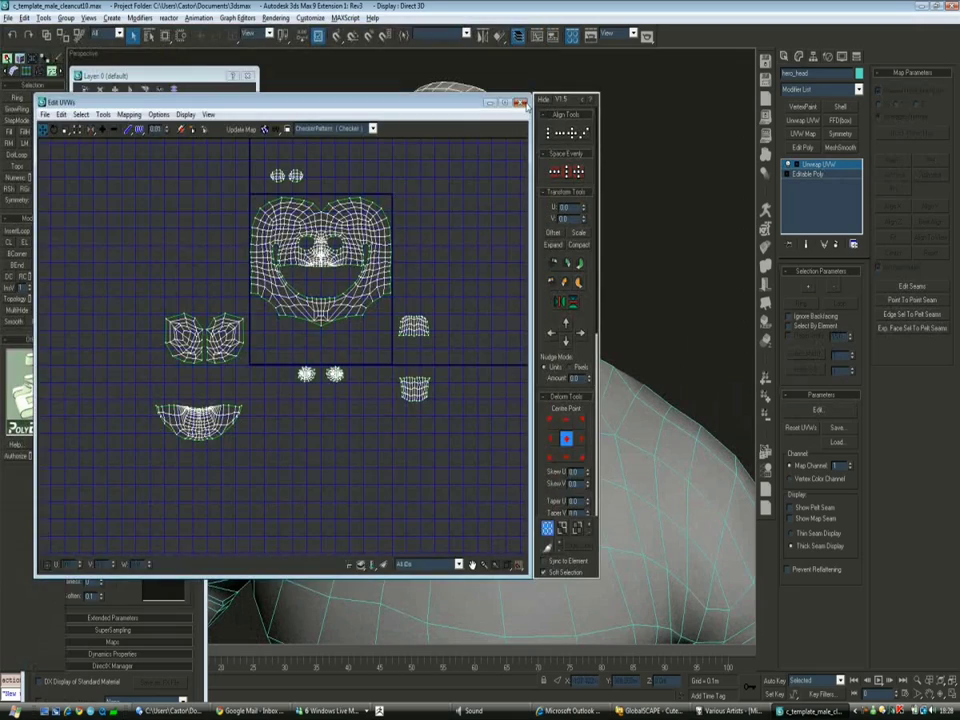